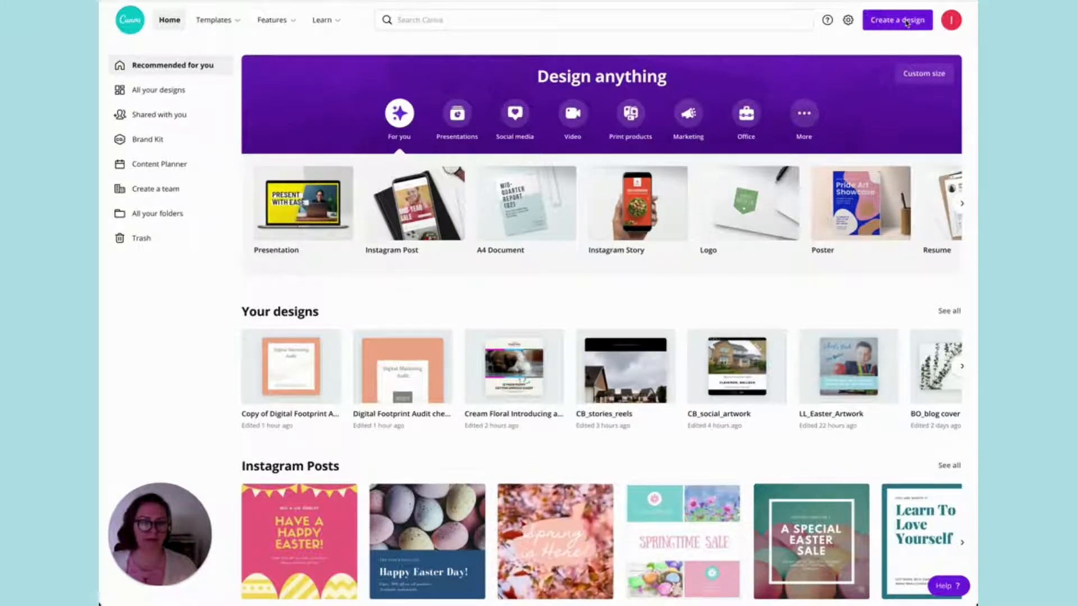
Look through the list of design types available for creating a new design.
click(904, 22)
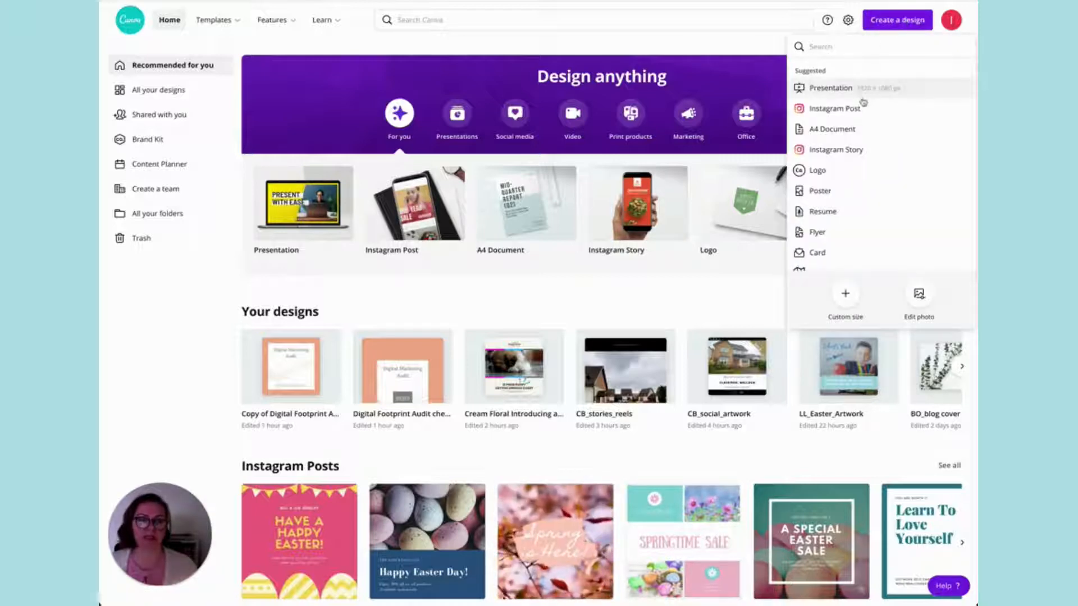
scroll(844, 132, down, 3)
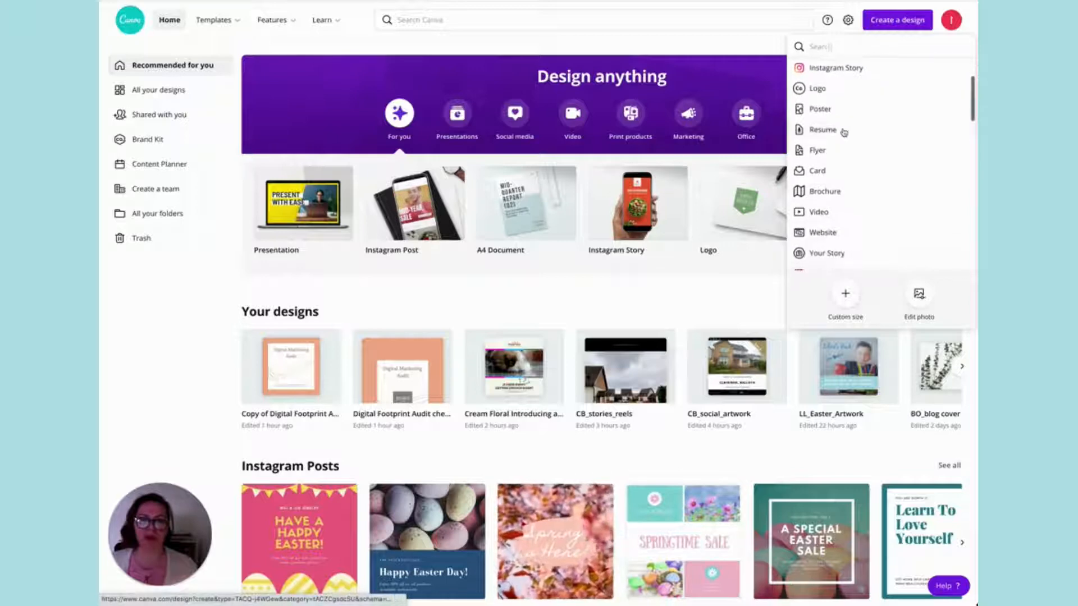
scroll(845, 132, down, 3)
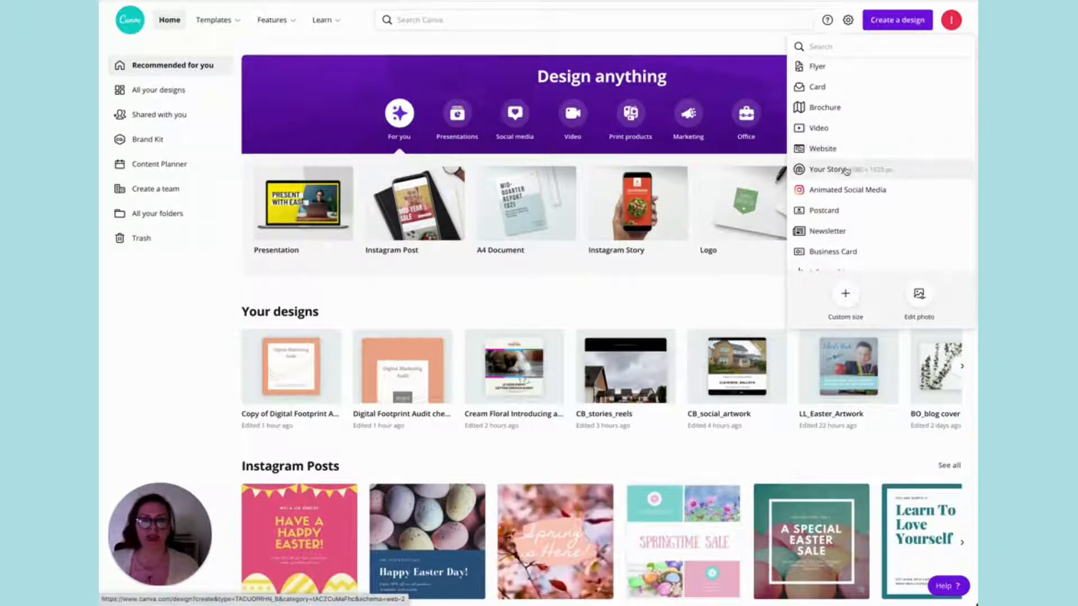
scroll(846, 171, down, 2)
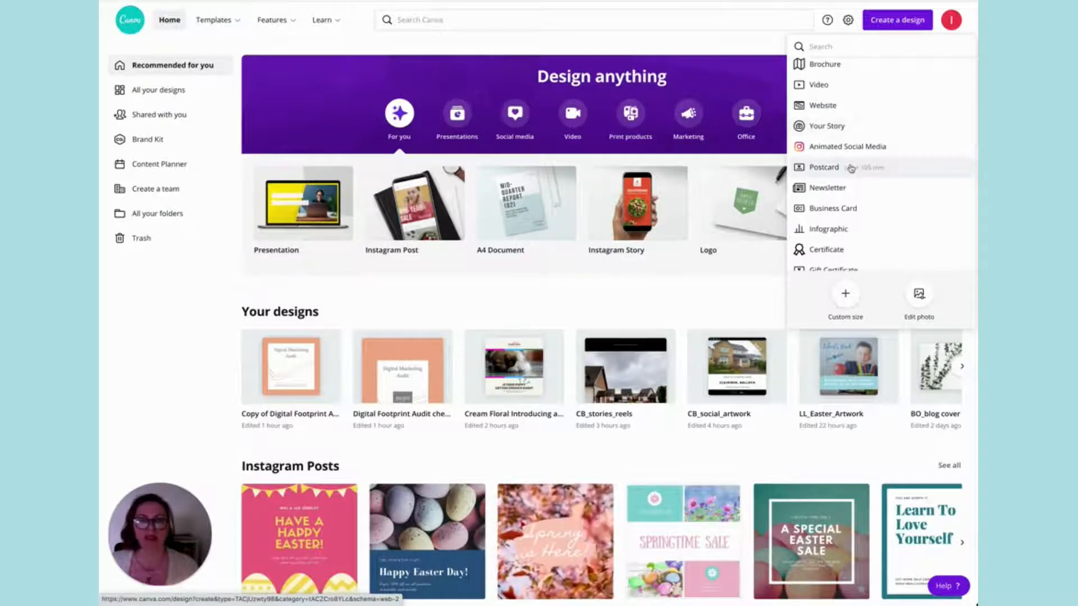
scroll(851, 168, down, 3)
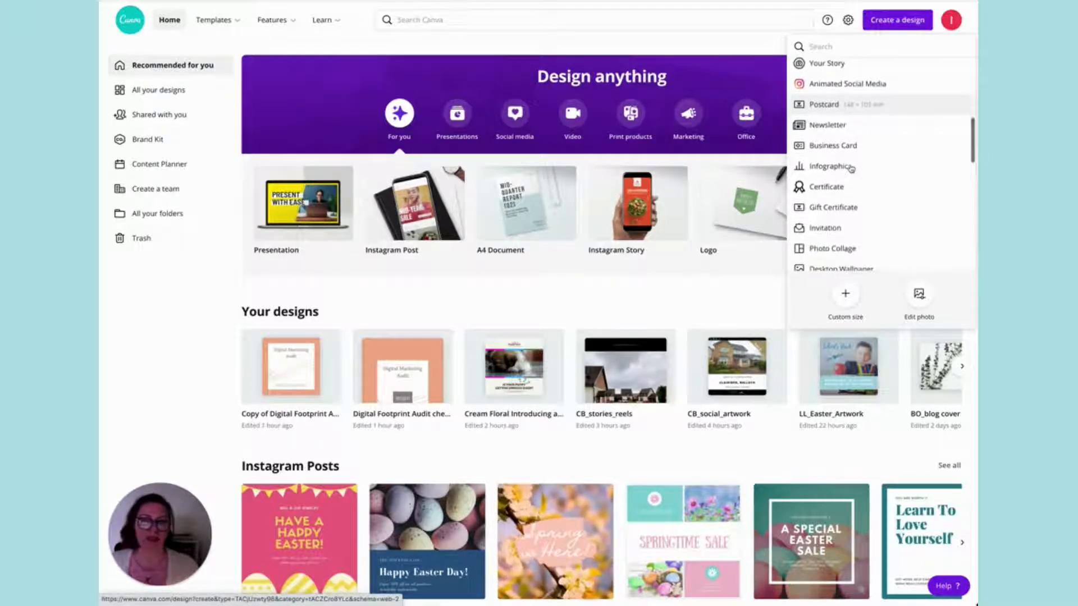
scroll(850, 168, down, 2)
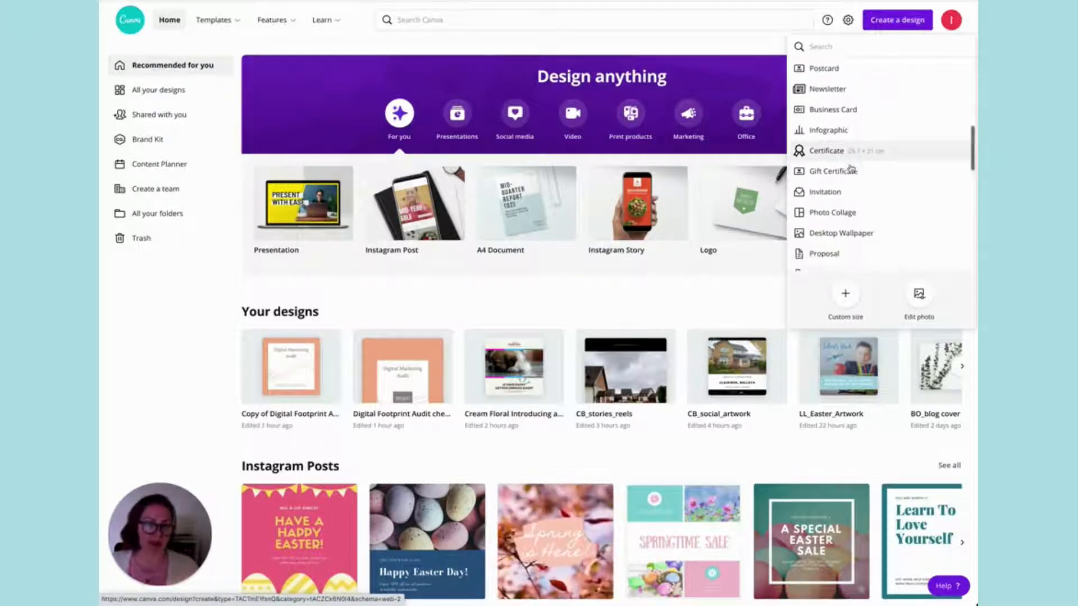
scroll(850, 168, down, 5)
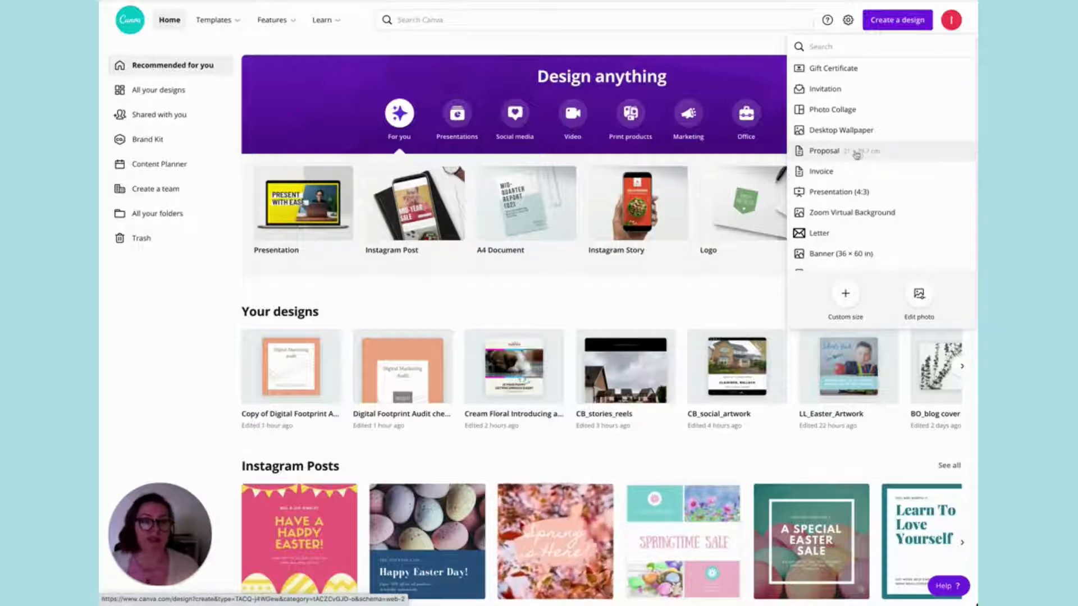
scroll(854, 151, down, 5)
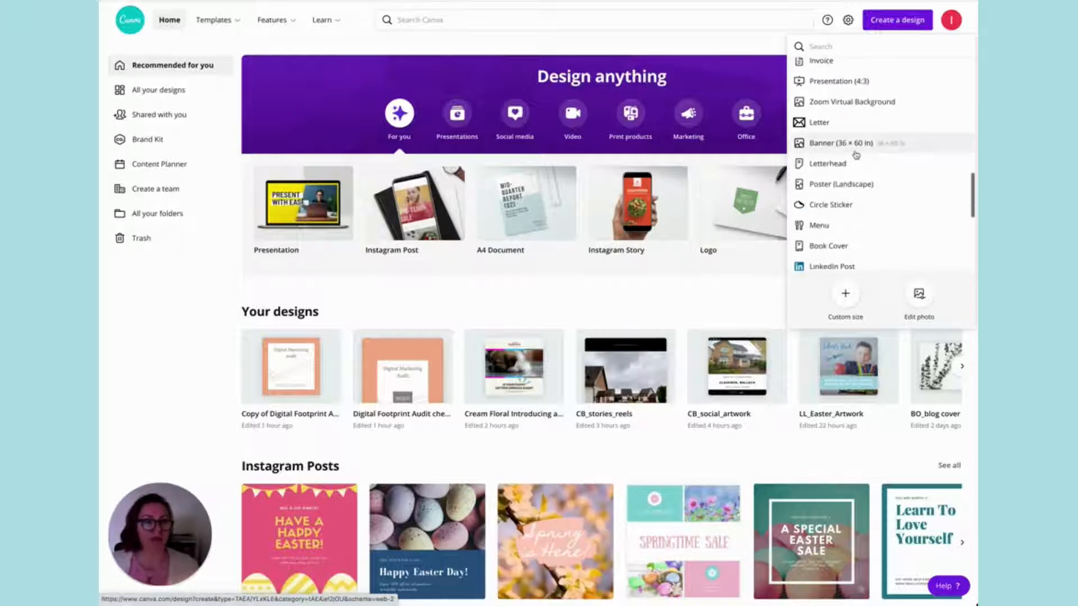
scroll(852, 140, up, 5)
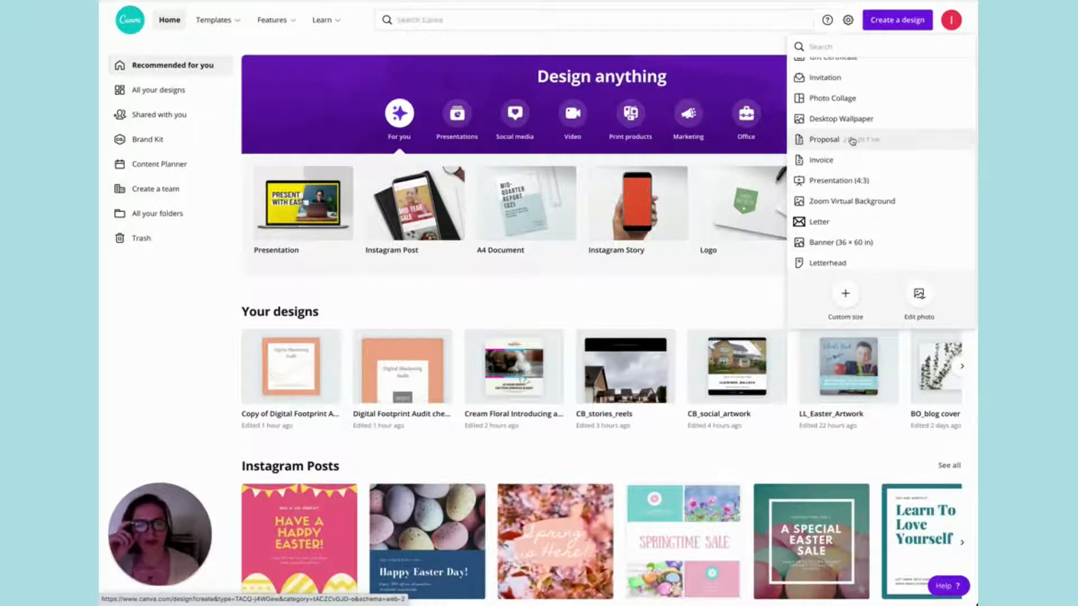
scroll(852, 140, up, 2)
scroll(852, 141, up, 6)
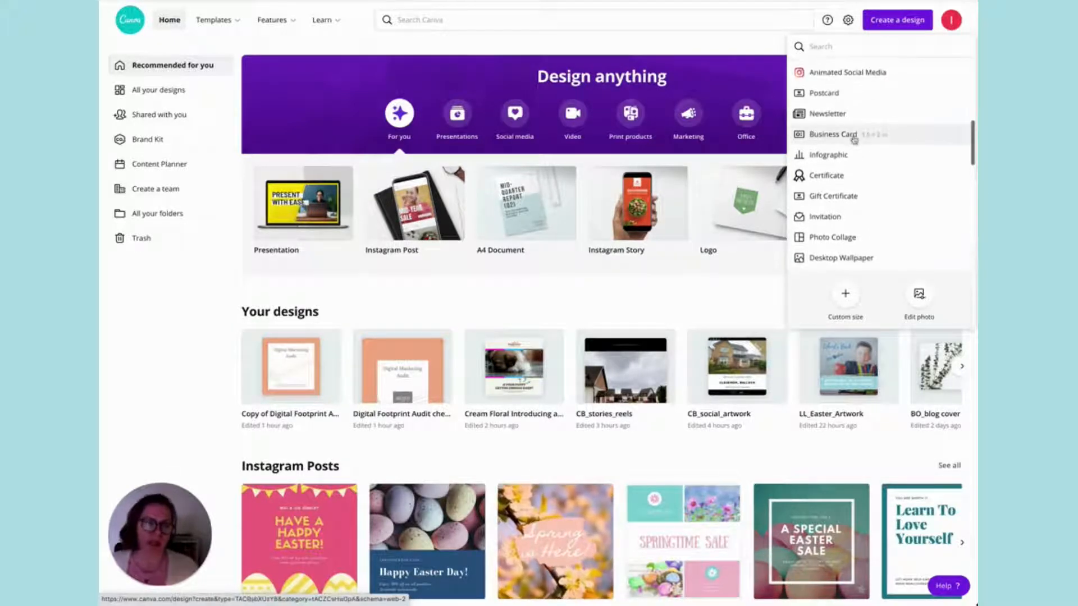
scroll(854, 139, up, 3)
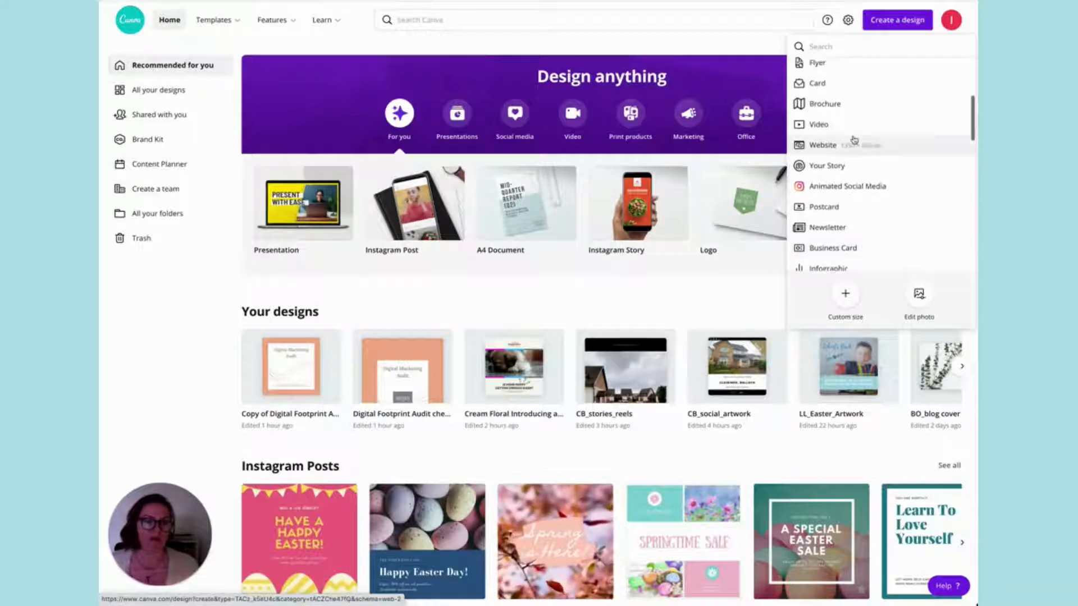
scroll(854, 140, up, 3)
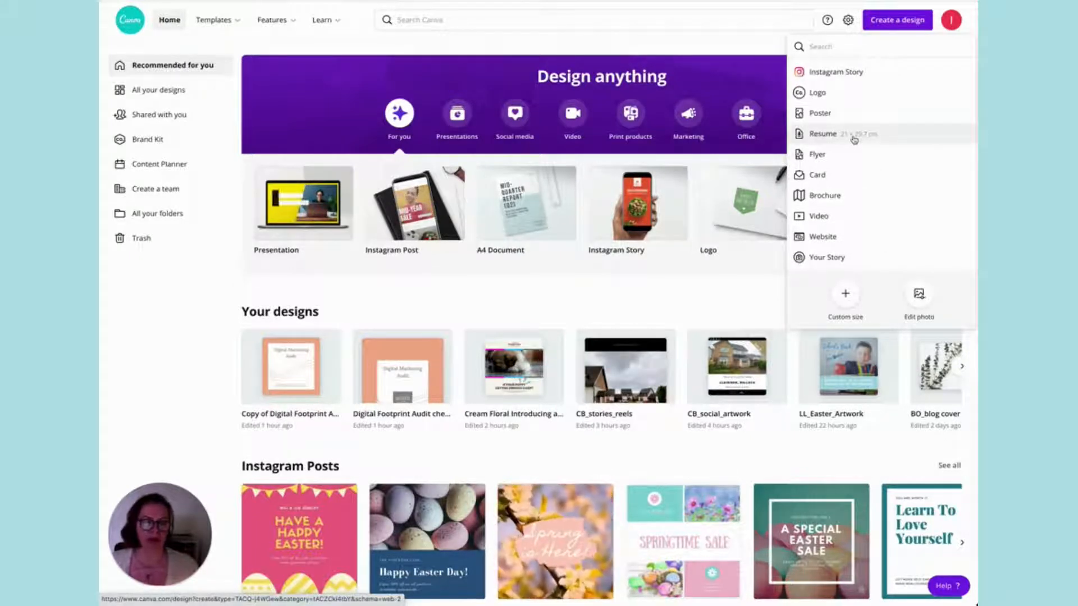
scroll(853, 140, up, 1)
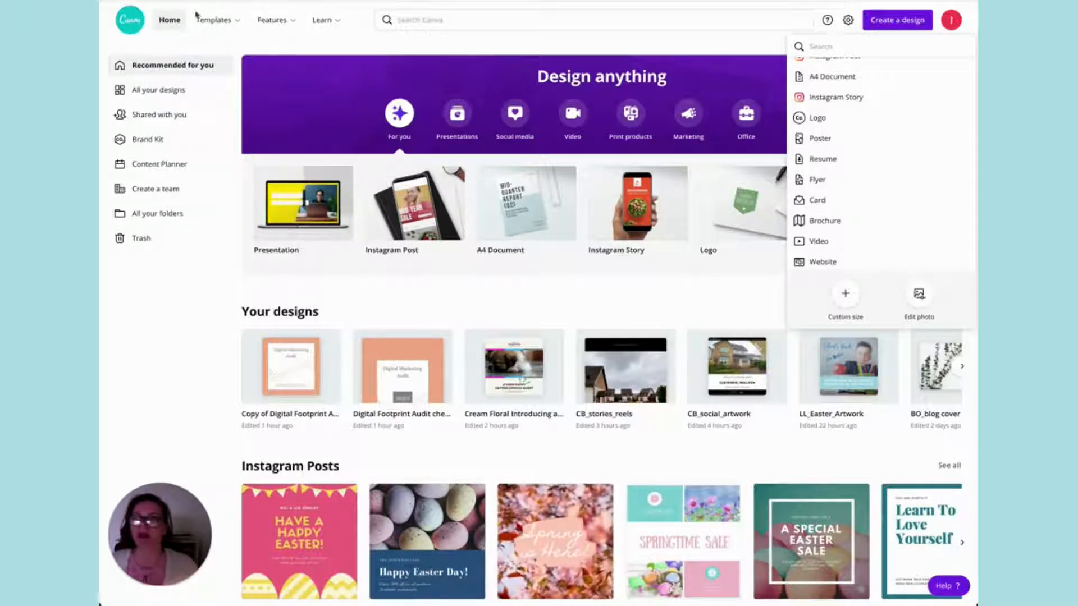
Review the template categories and the features overview, and open the Brand Kit.
mouse_move(213, 21)
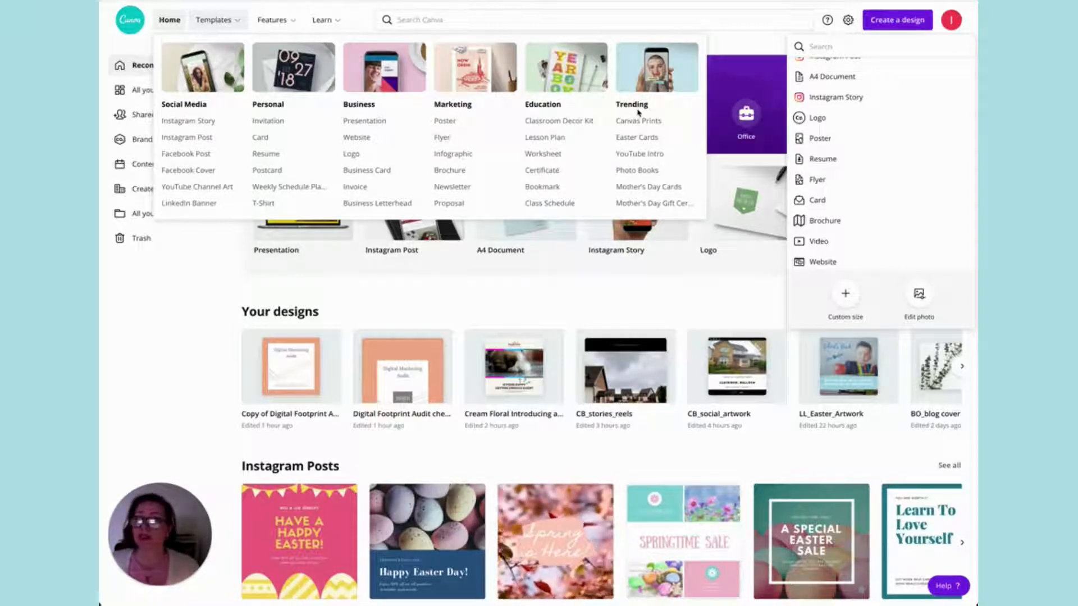
mouse_move(269, 21)
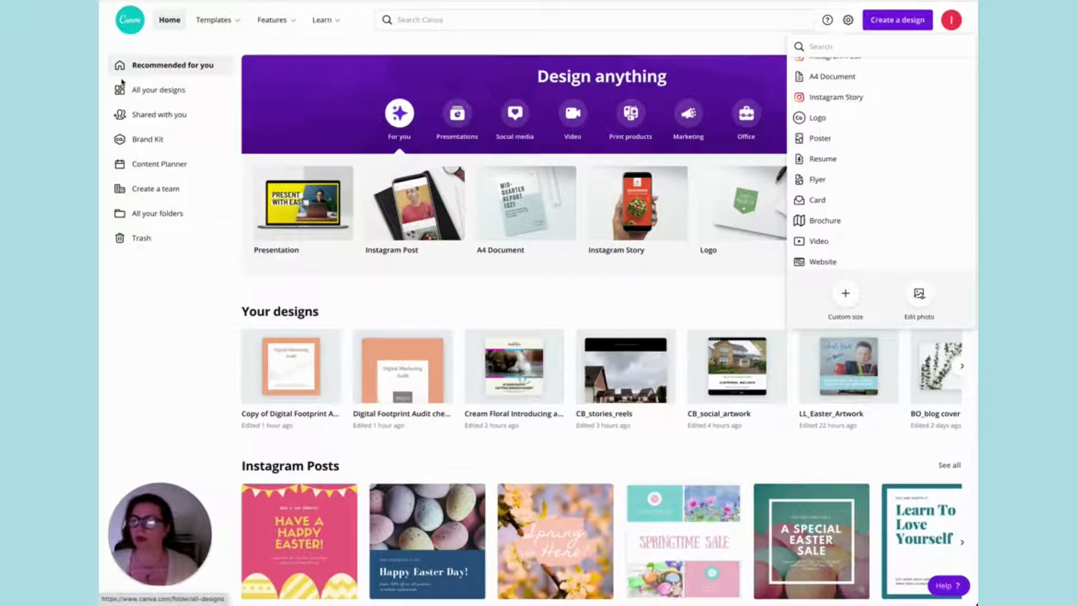
click(156, 141)
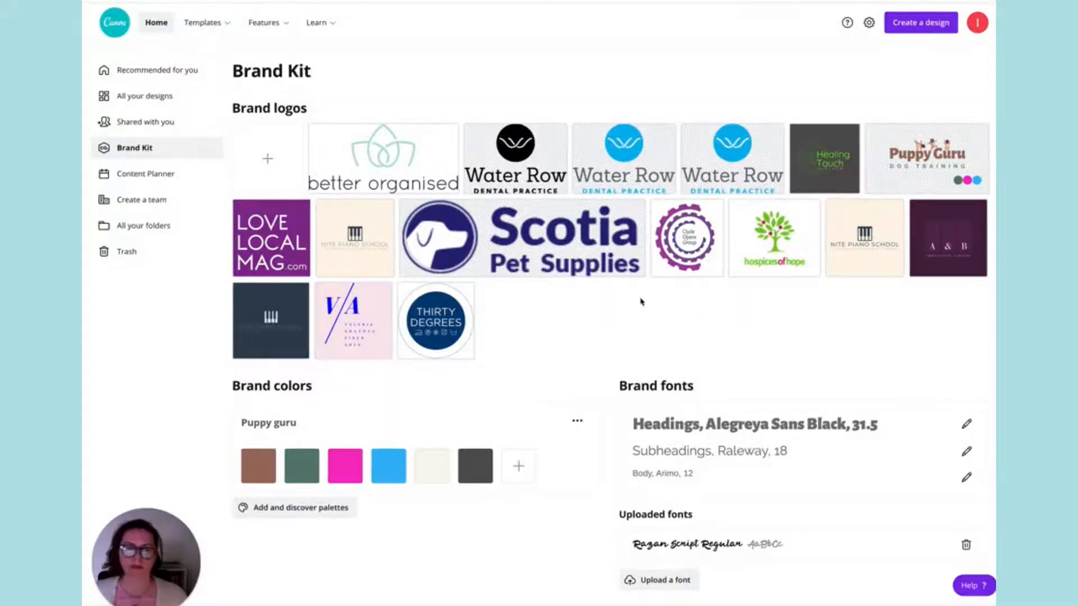
In the Content Planner, view the publishing channels for scheduling the Copy of Digital Footprint Audit checklist design on 24 March, leaving it unscheduled.
click(141, 175)
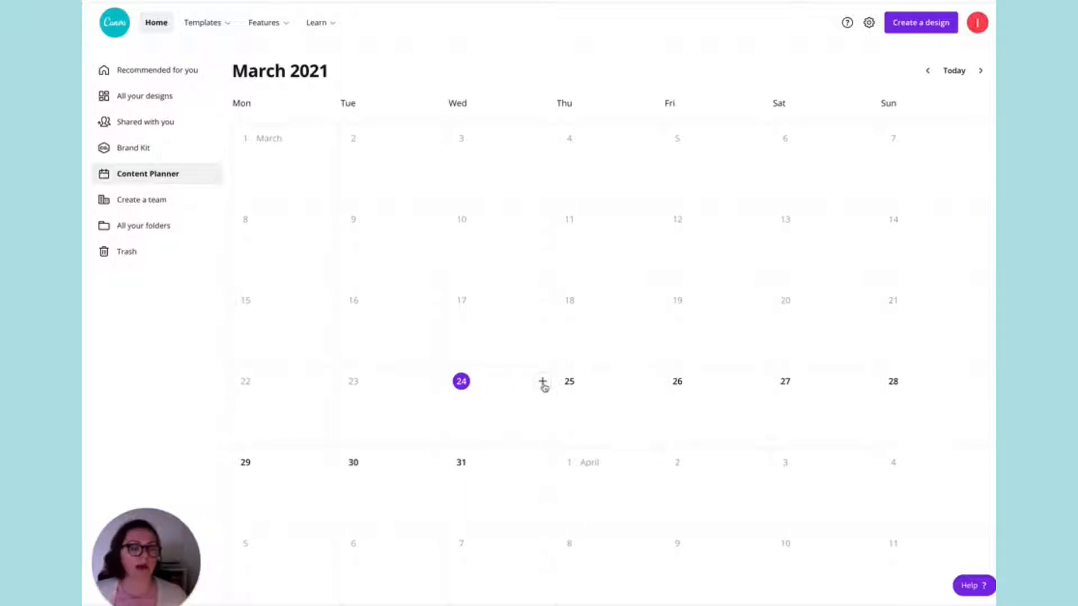
click(543, 384)
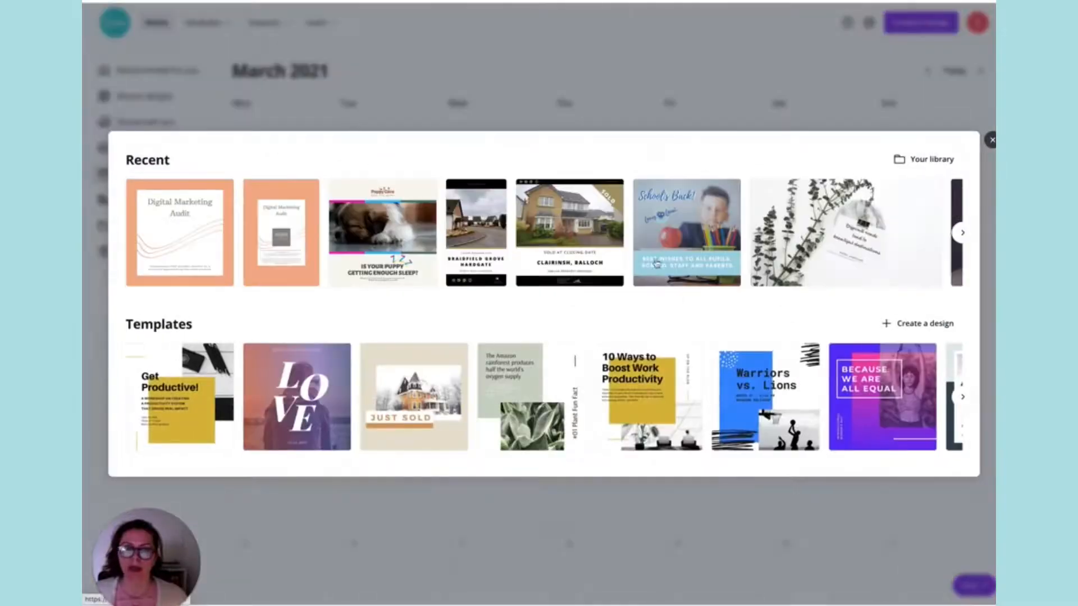
click(183, 251)
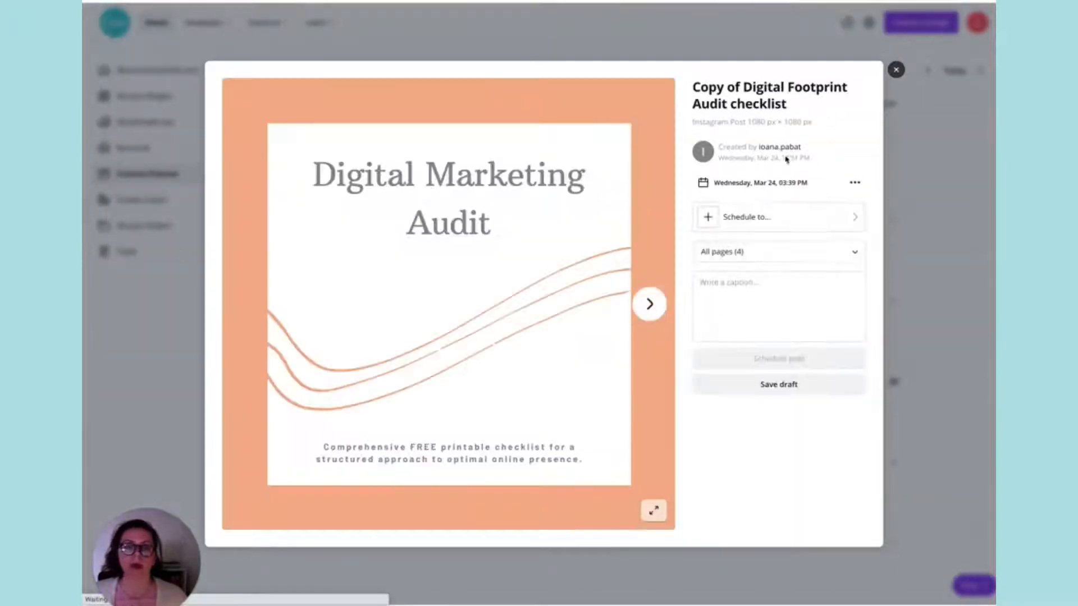
click(832, 218)
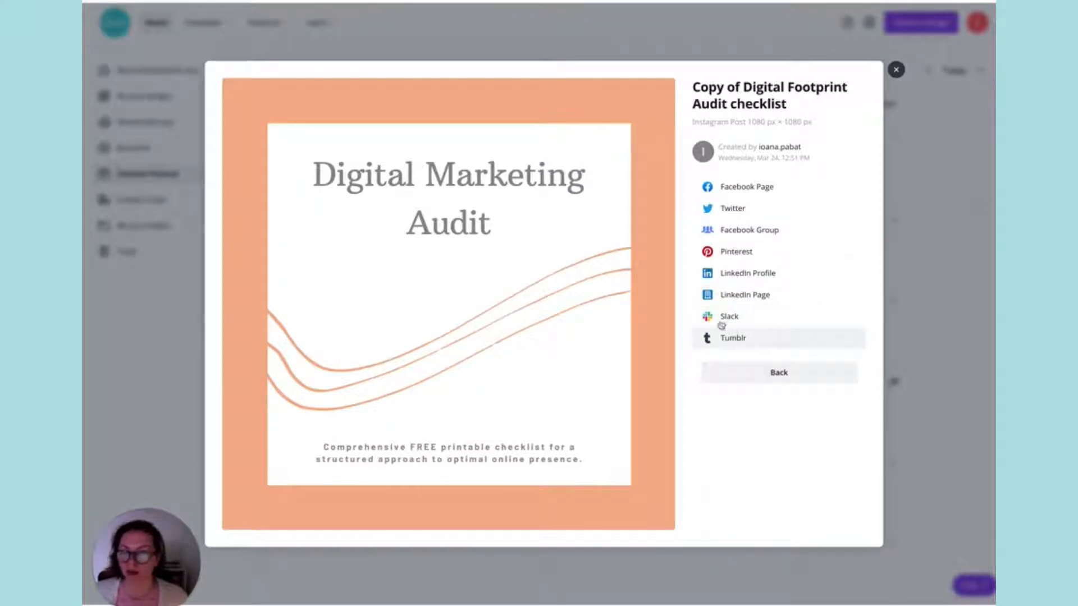
click(896, 70)
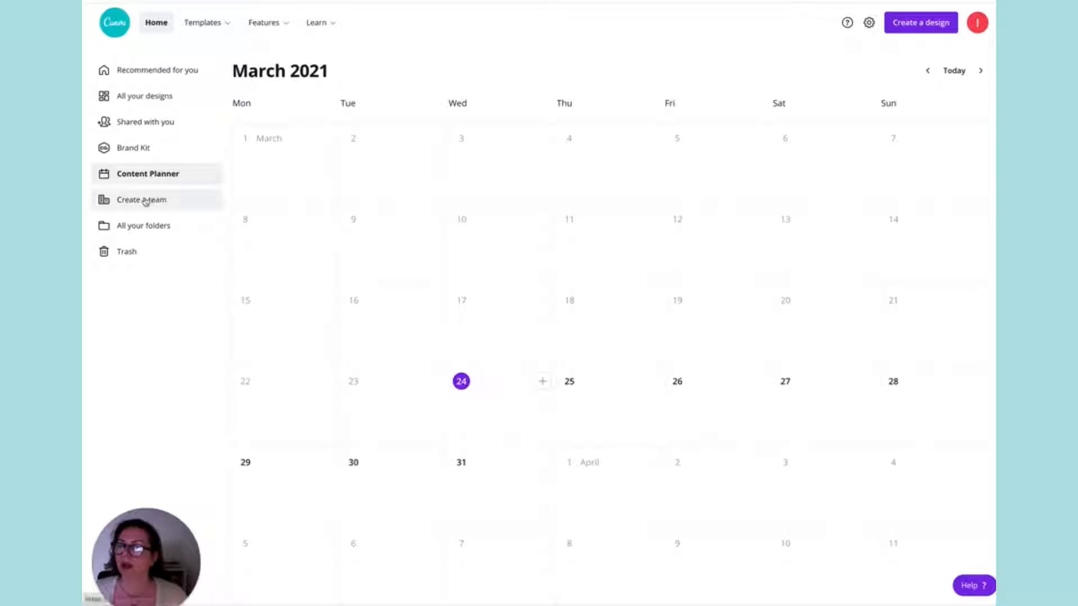
View the page for creating a team and return to the home page.
click(145, 201)
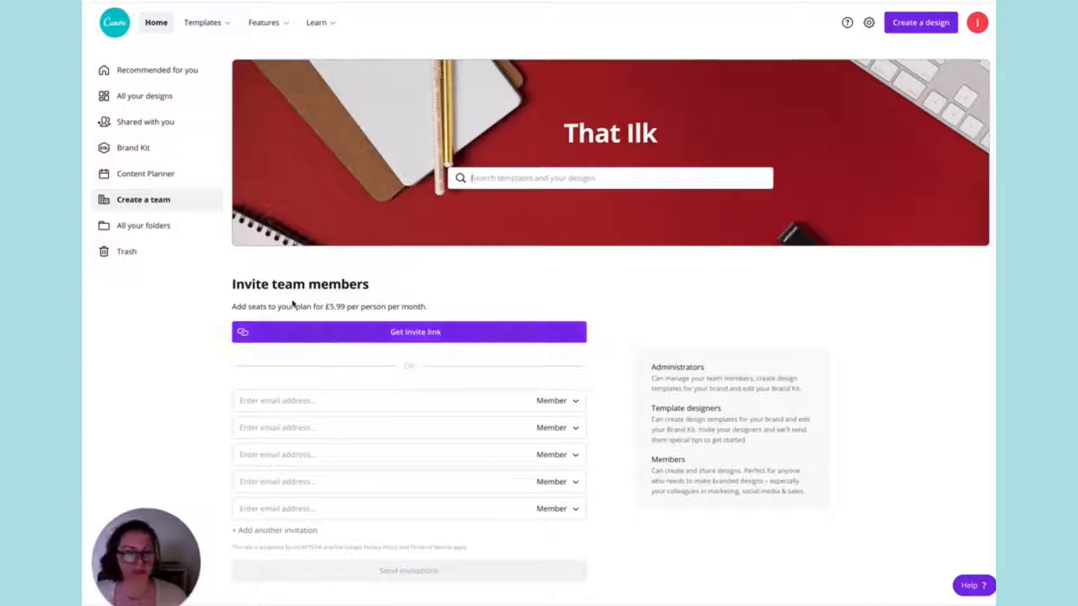
click(157, 25)
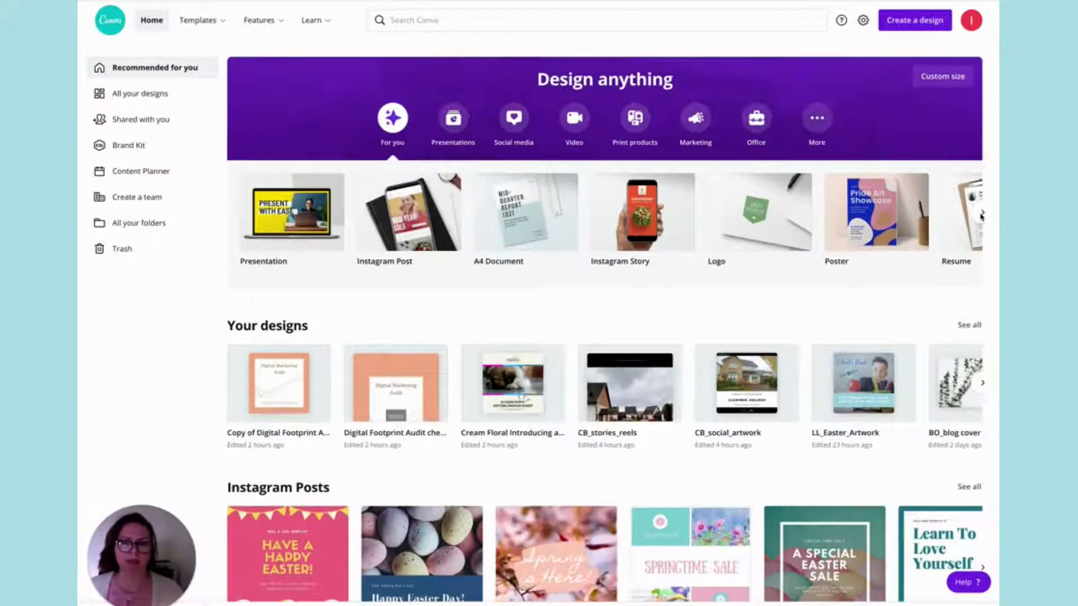
Browse the recommended design types and start a blank Animated Social Media design from the Social media category.
click(981, 216)
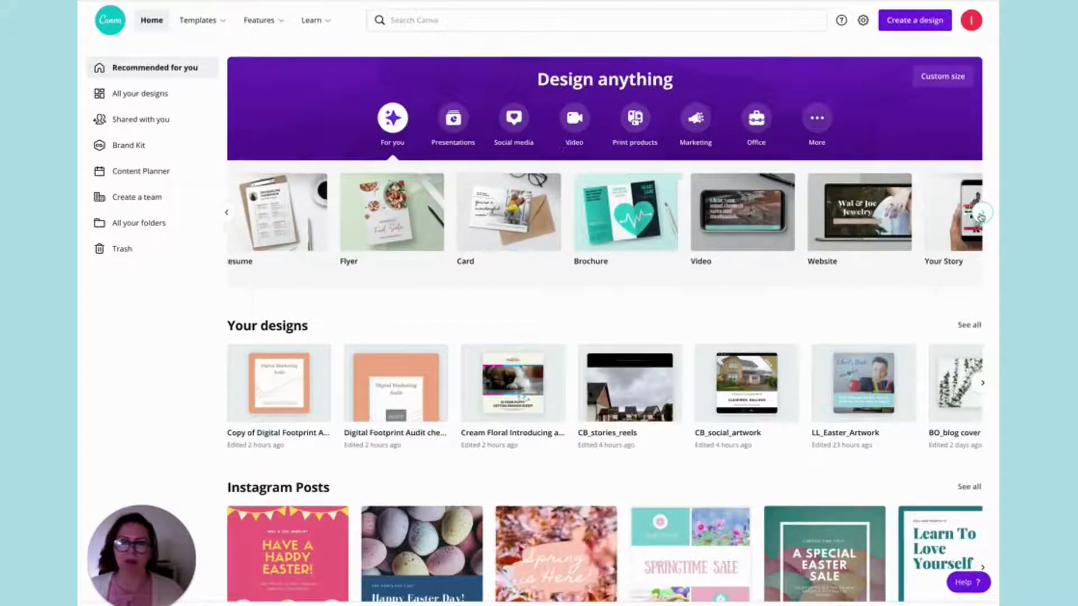
click(981, 216)
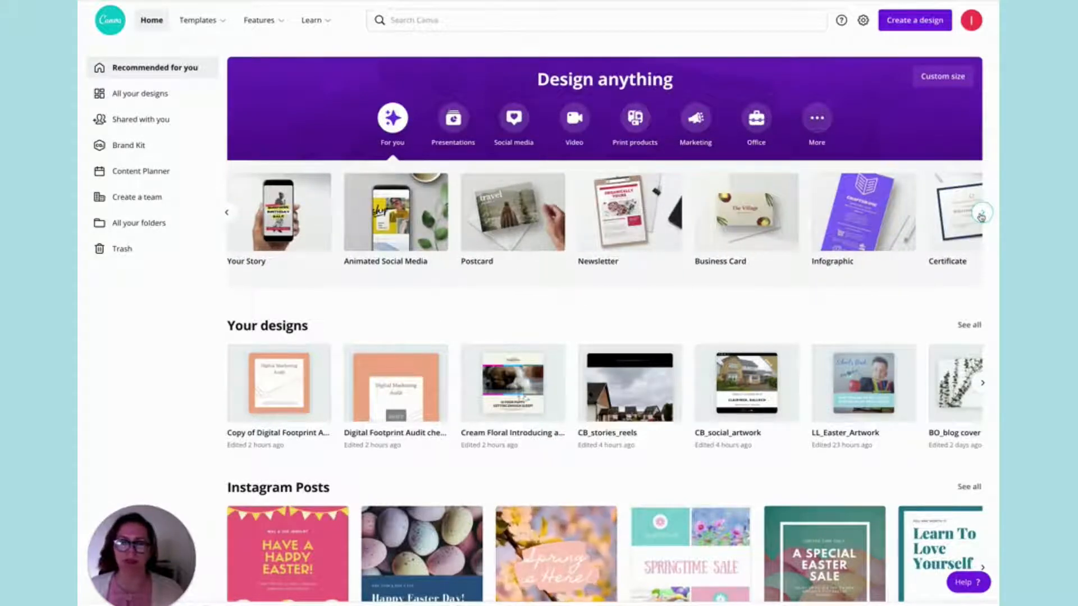
click(981, 216)
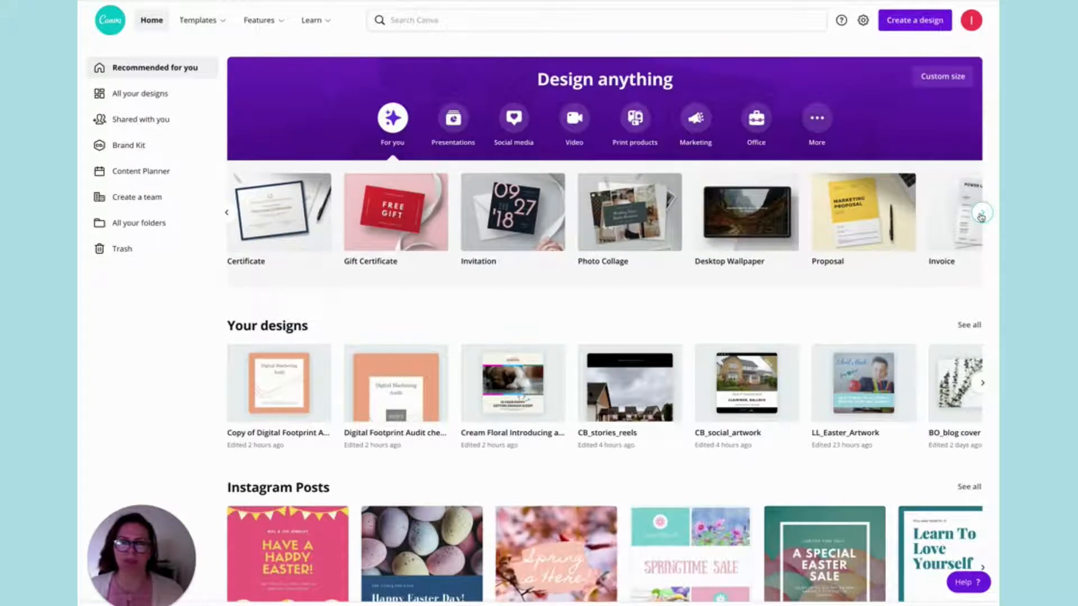
click(981, 216)
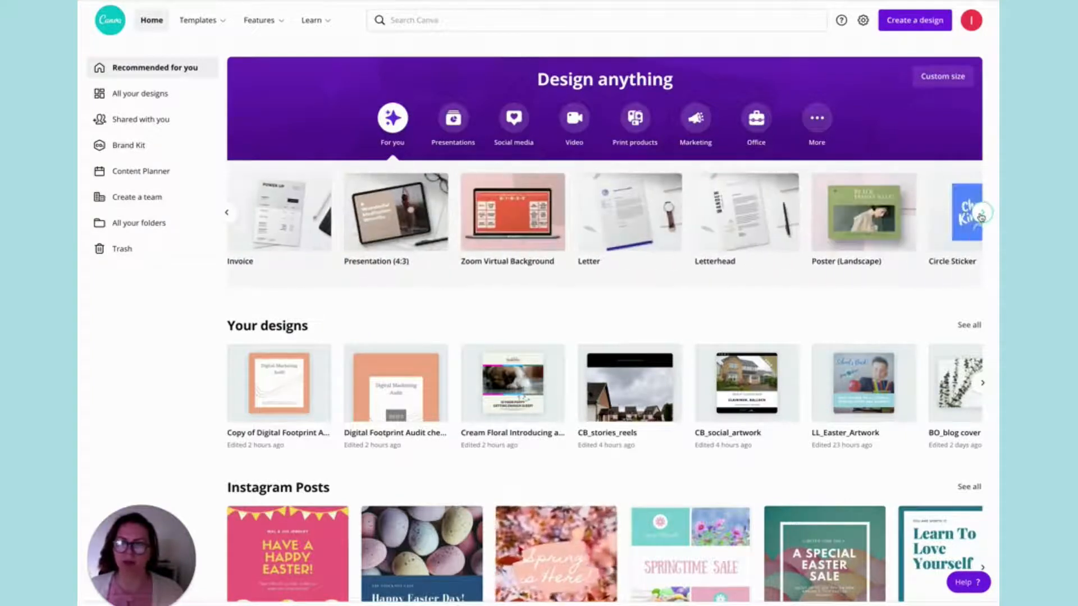
click(981, 216)
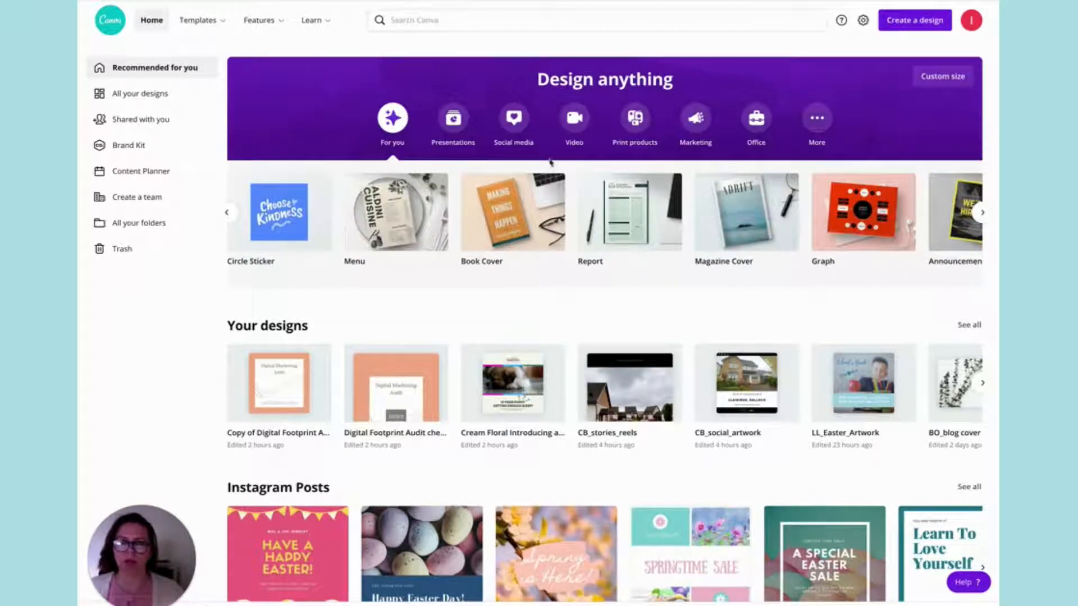
click(505, 127)
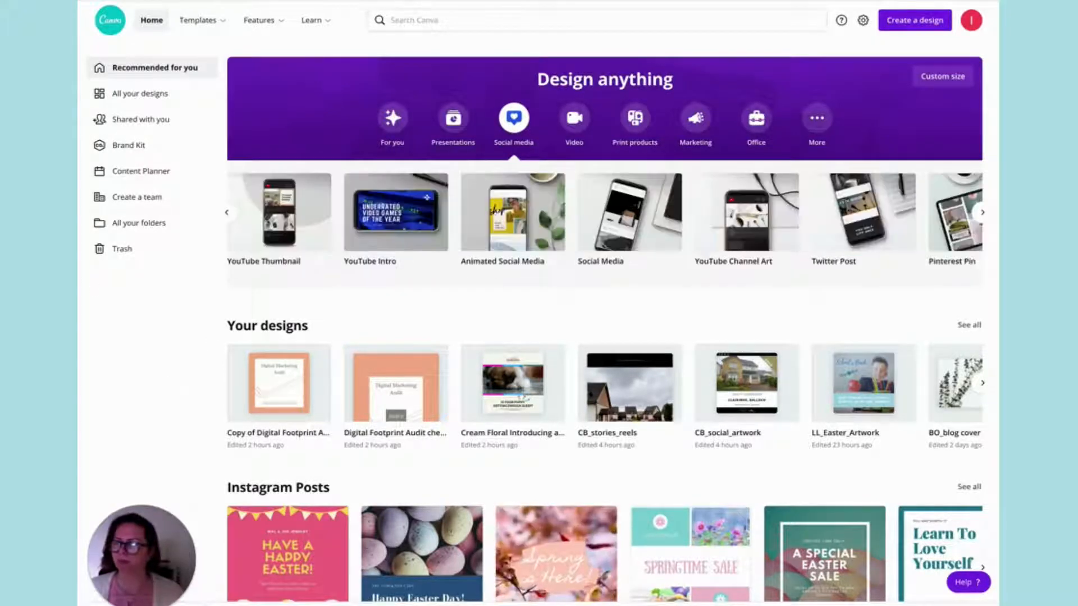
click(508, 229)
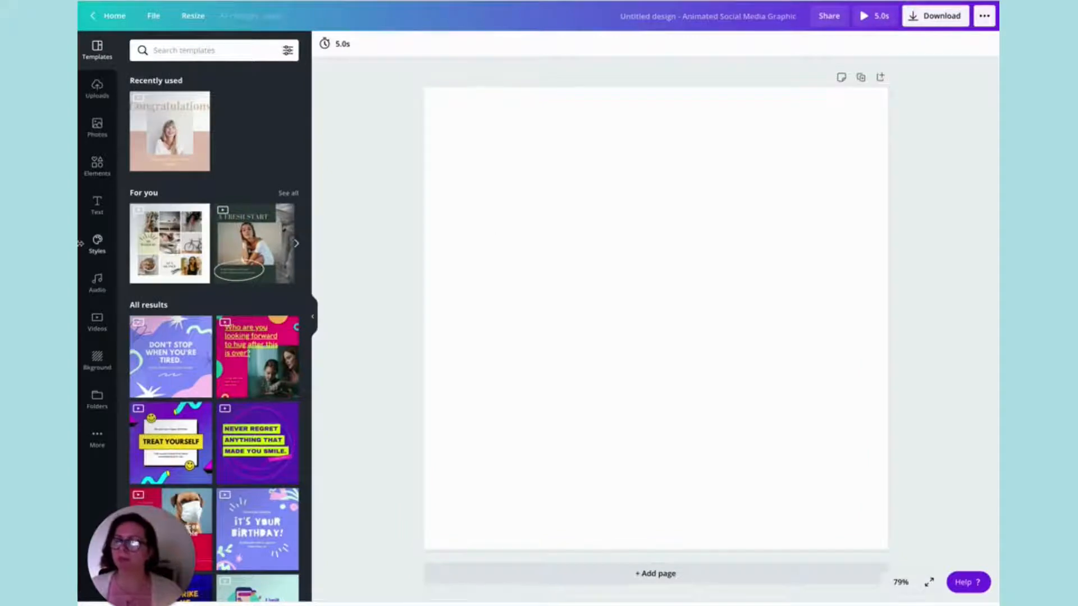
Apply the beige Introducing template with the window video and order link to the blank page.
scroll(205, 328, down, 2)
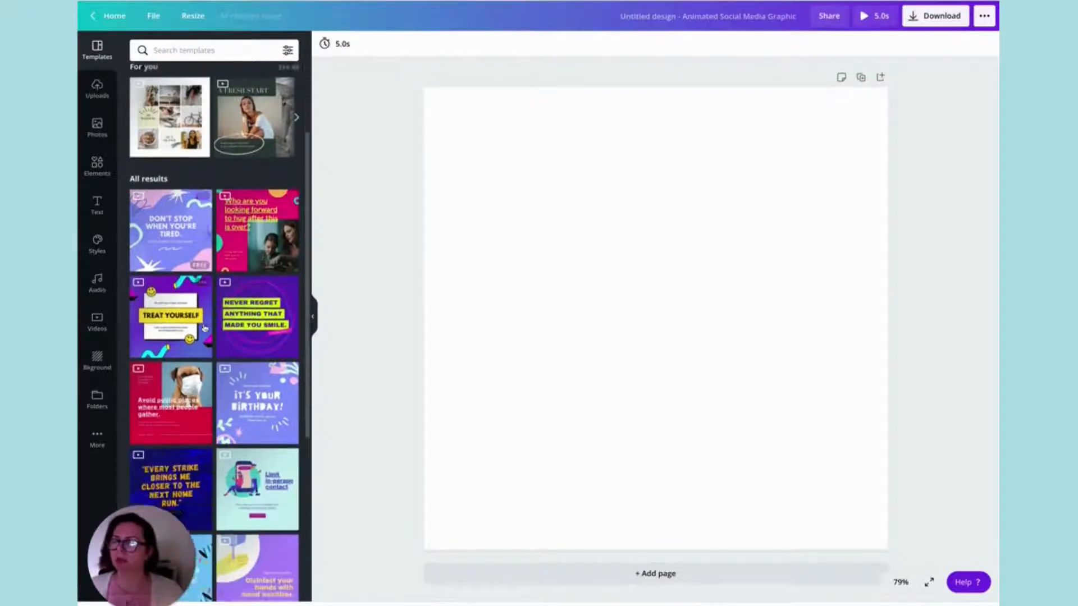
scroll(205, 329, down, 6)
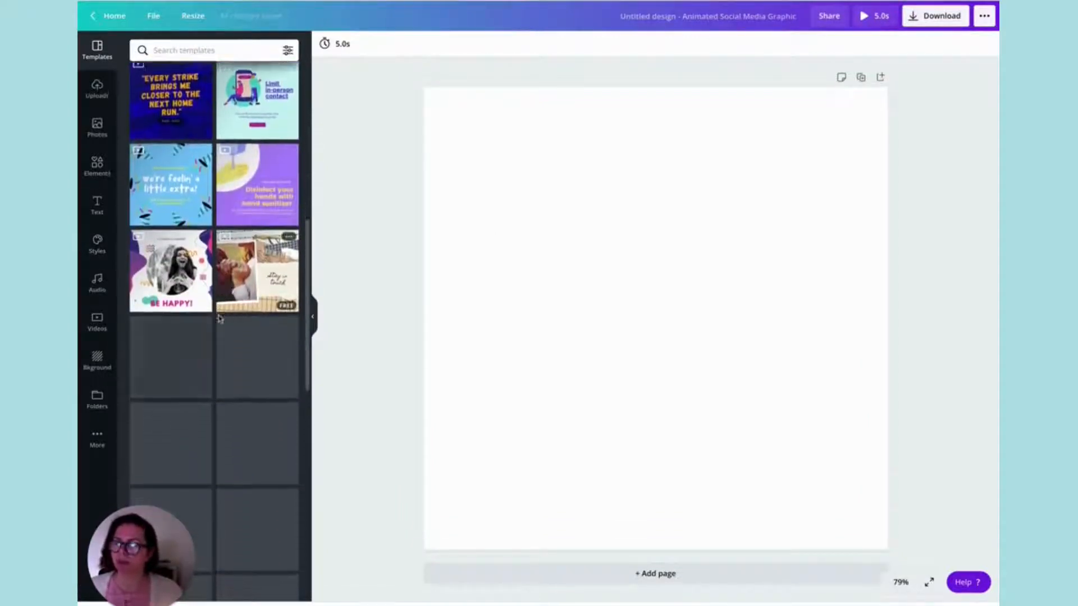
scroll(219, 319, down, 6)
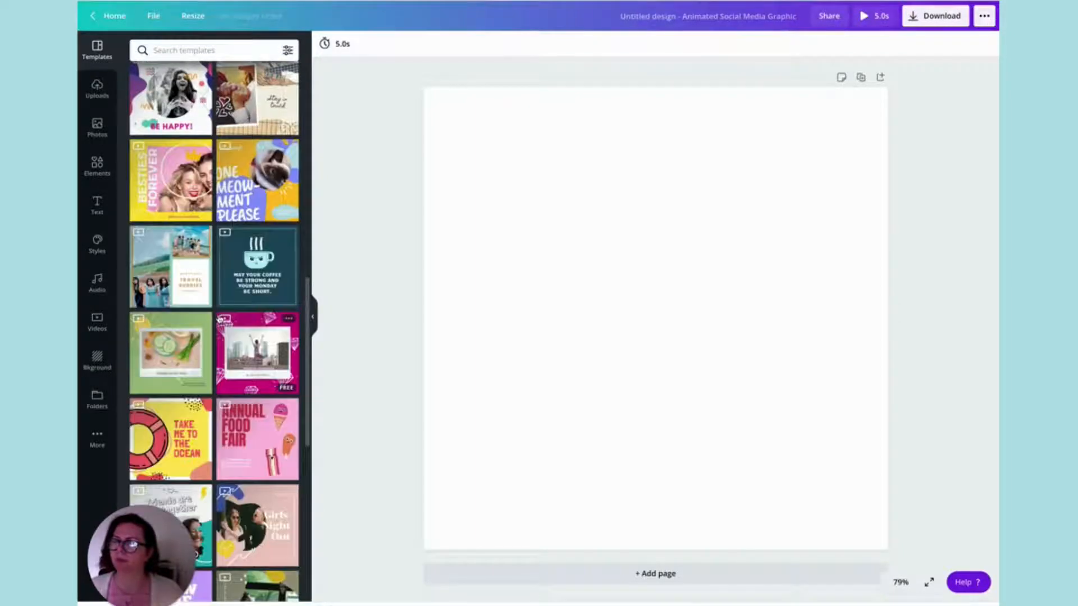
scroll(219, 318, down, 7)
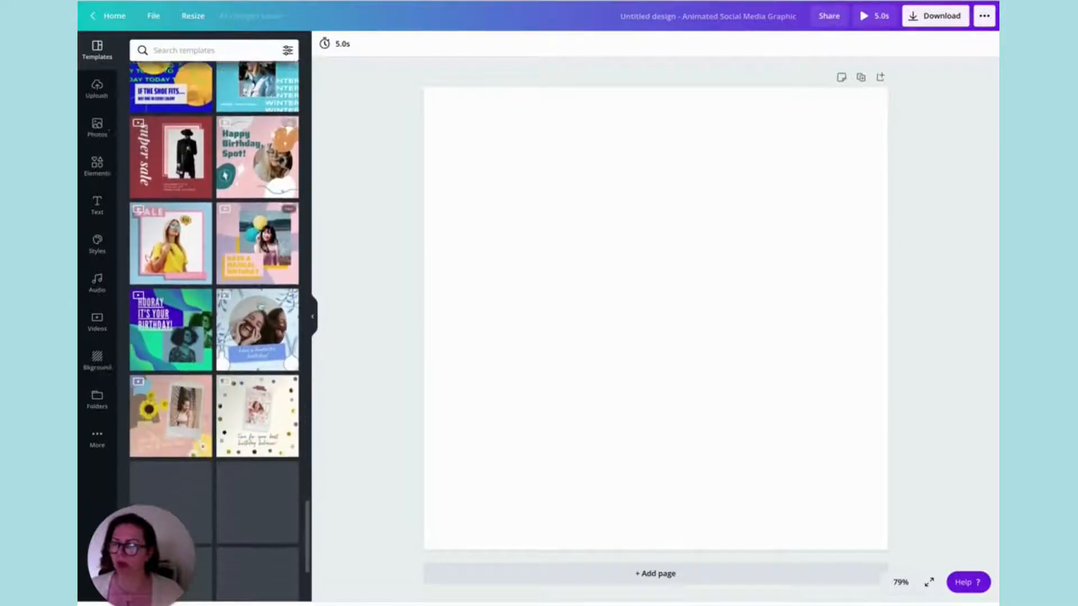
scroll(260, 312, down, 3)
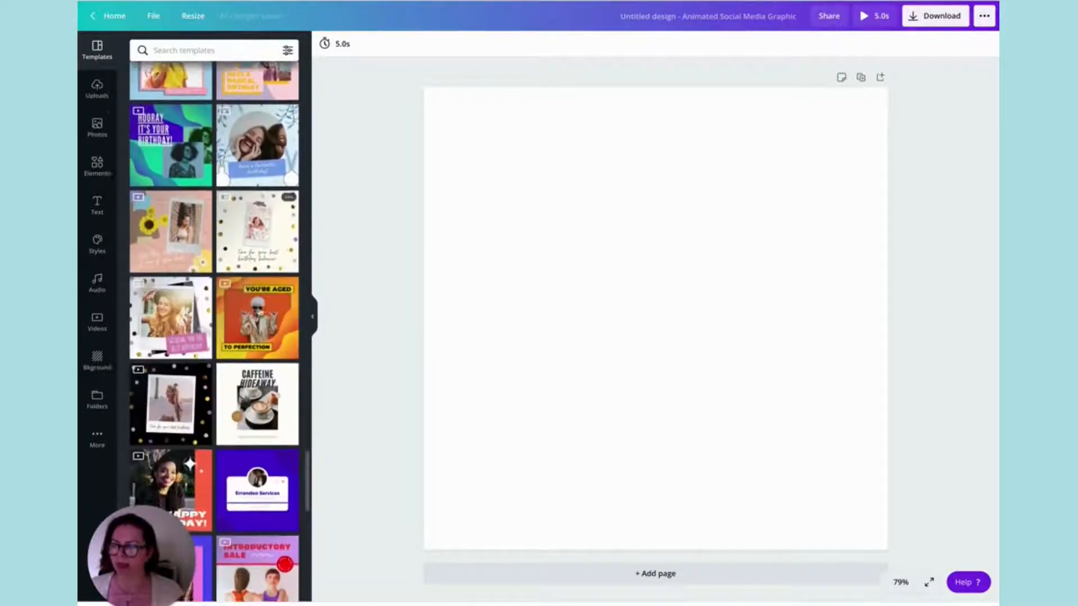
scroll(261, 313, down, 7)
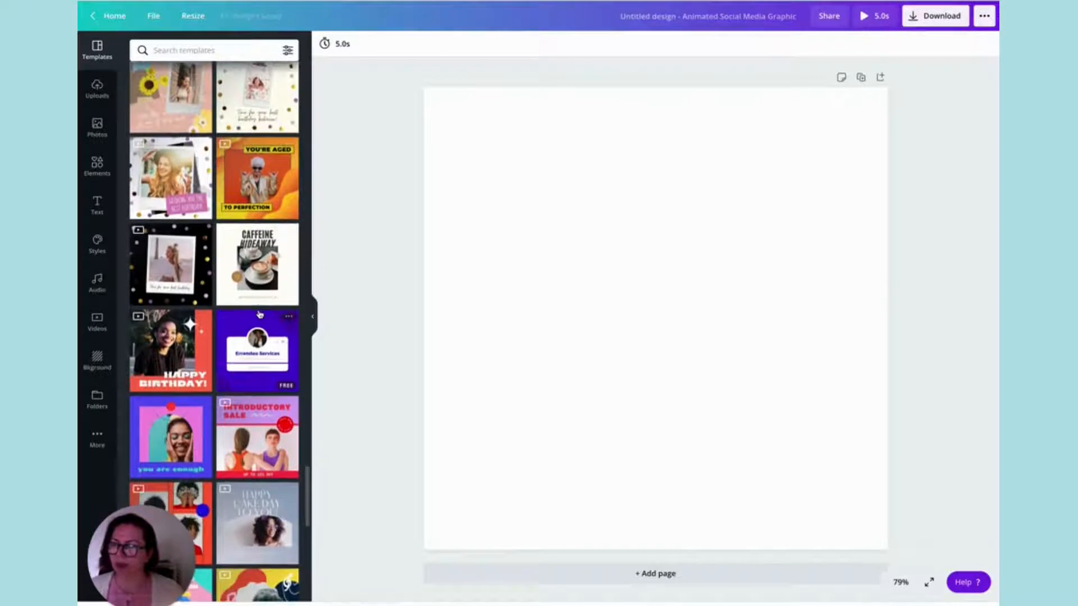
scroll(260, 312, down, 5)
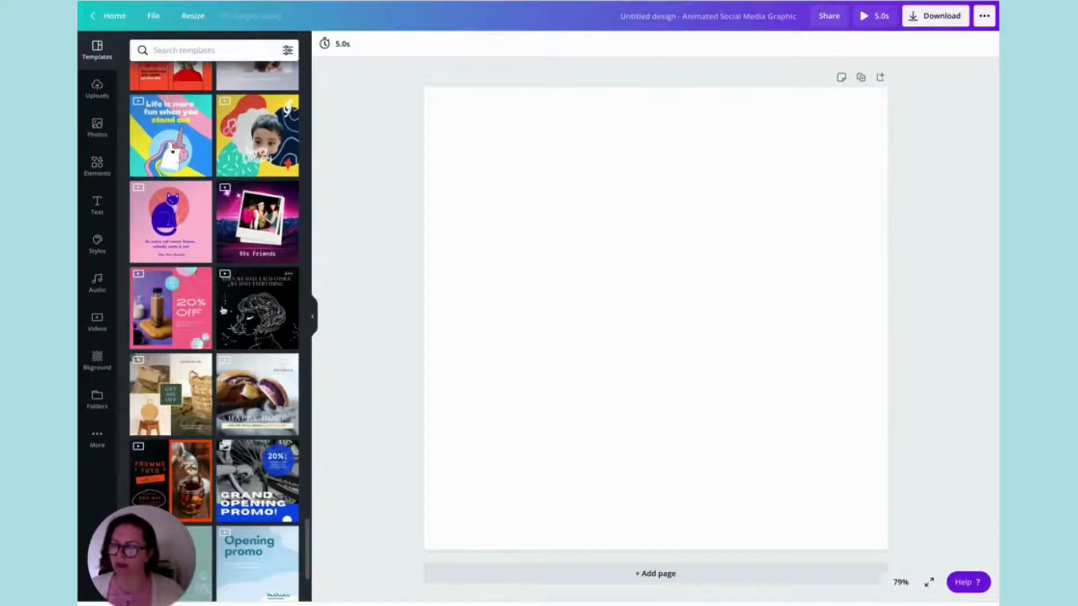
scroll(259, 312, down, 6)
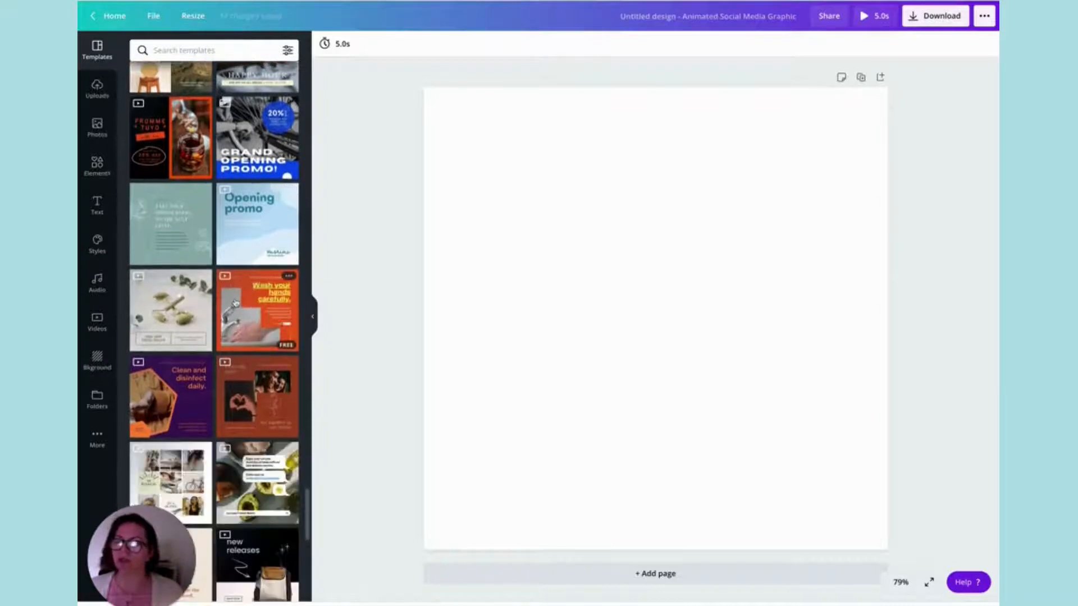
scroll(235, 303, down, 6)
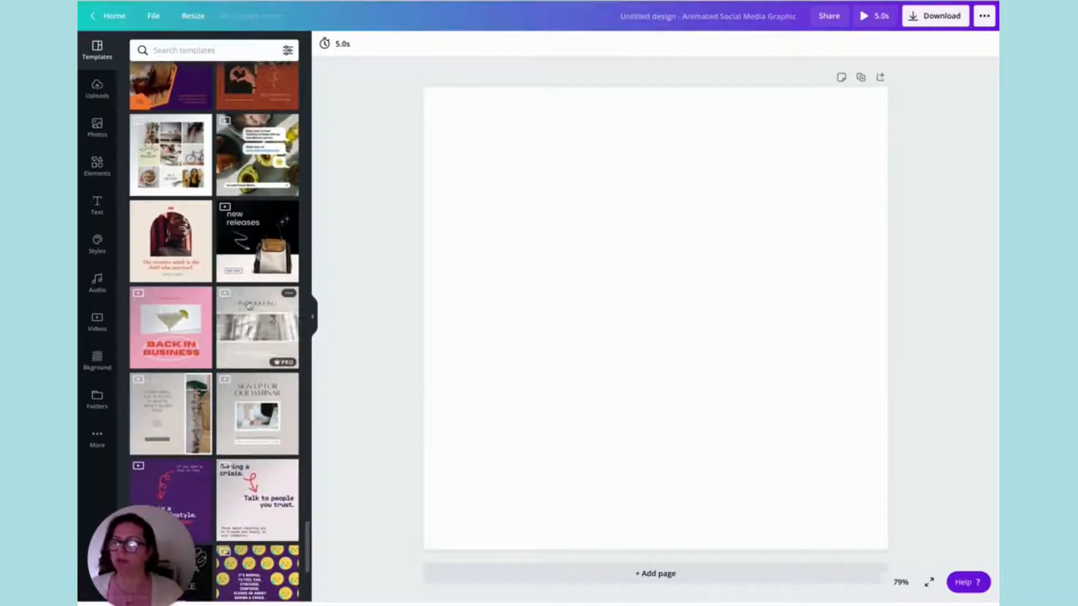
drag(379, 300, 444, 308)
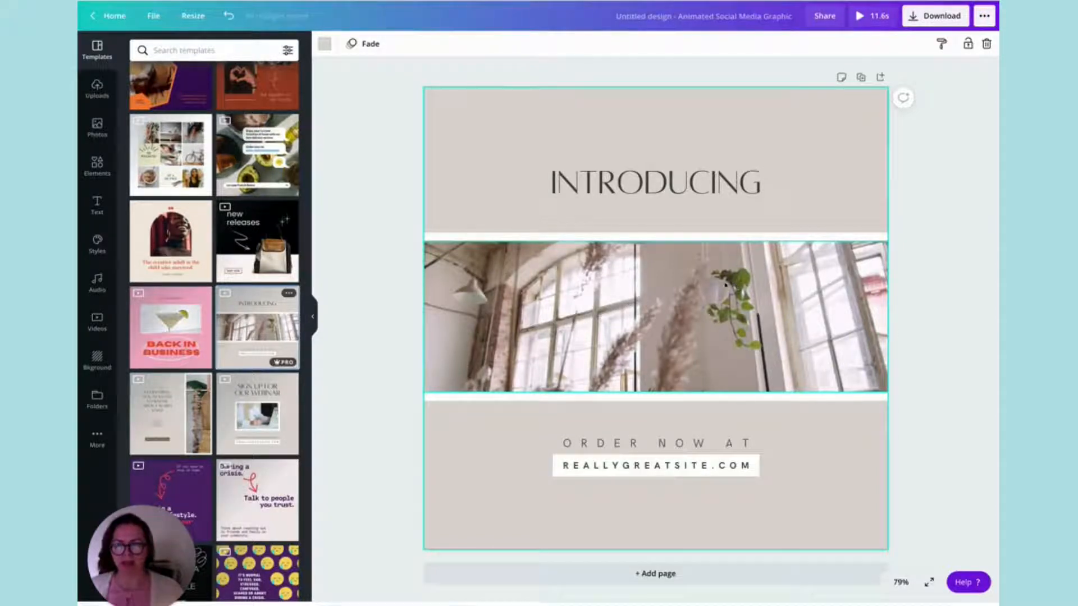
Replace the template's window video with the recently used sleeping puppy clip and pause its playback.
click(732, 284)
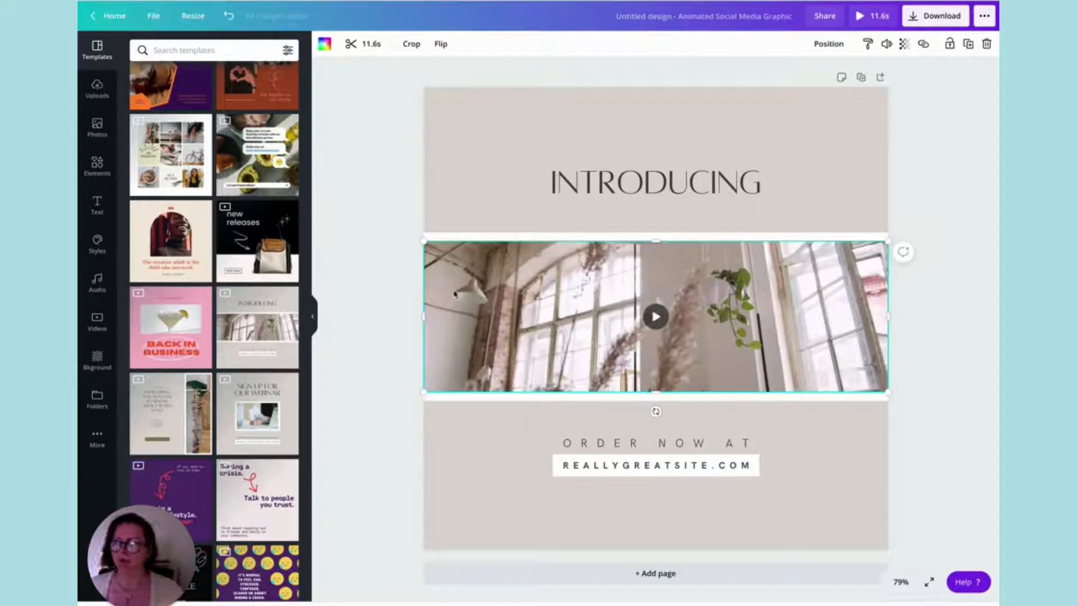
click(98, 330)
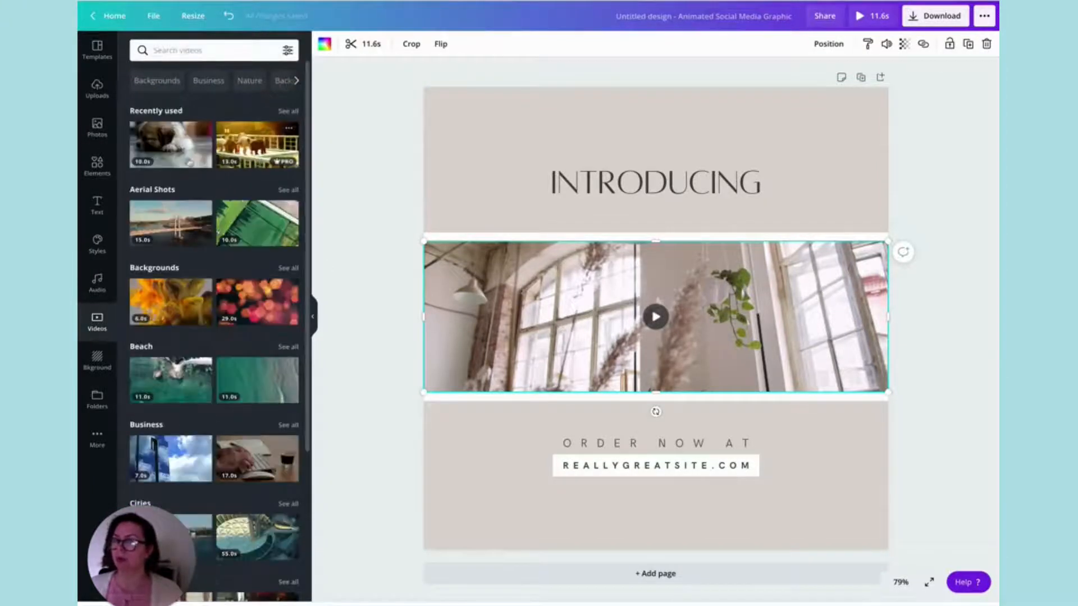
drag(190, 163, 486, 316)
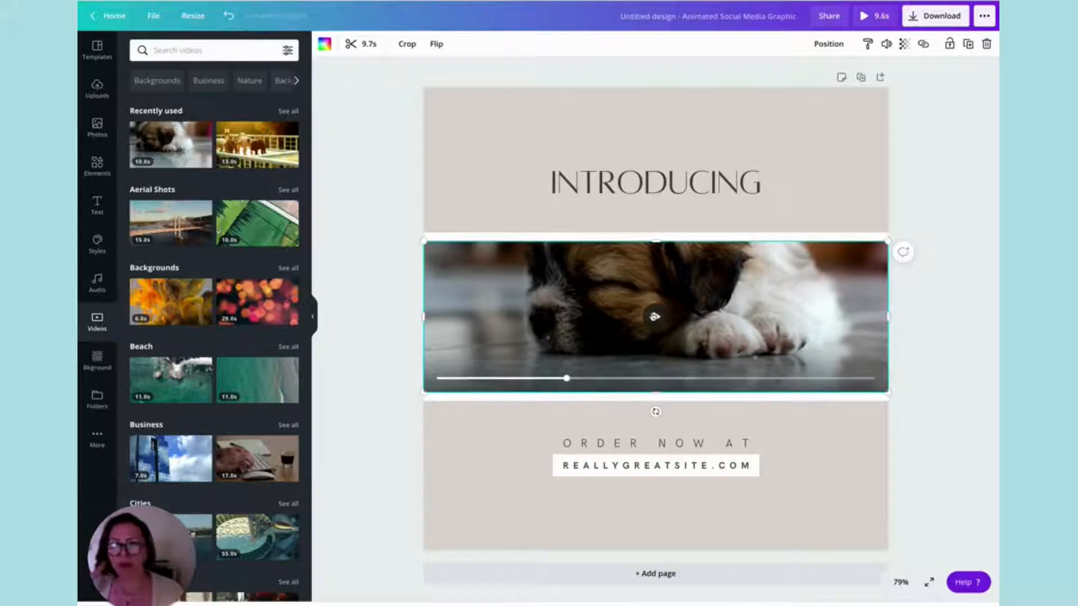
click(655, 316)
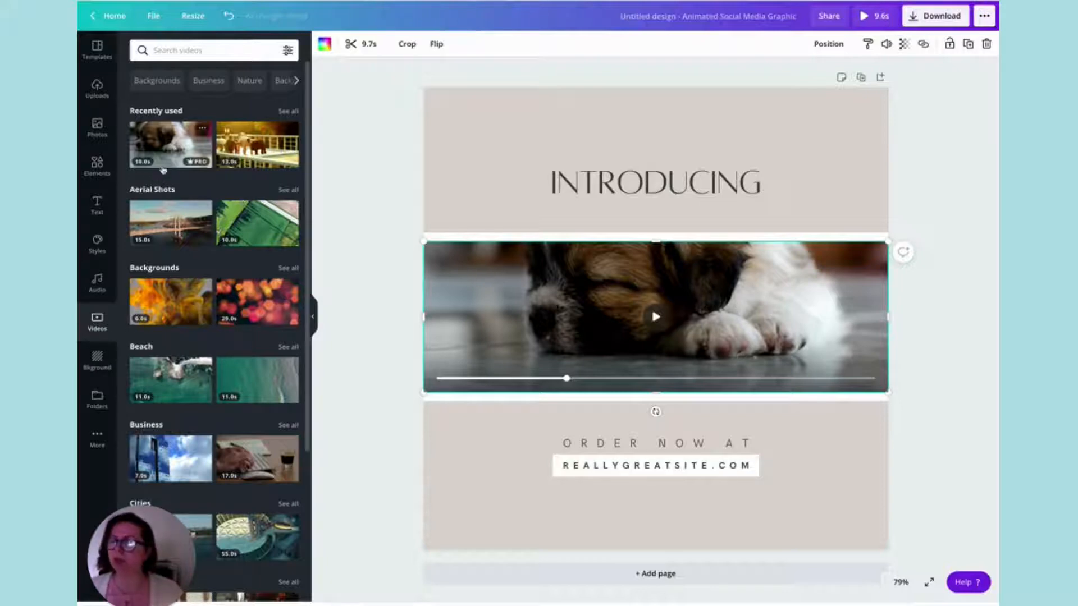
Reposition the puppy video downward within its crop so more of the puppy's head shows.
double_click(609, 277)
drag(608, 275, 610, 302)
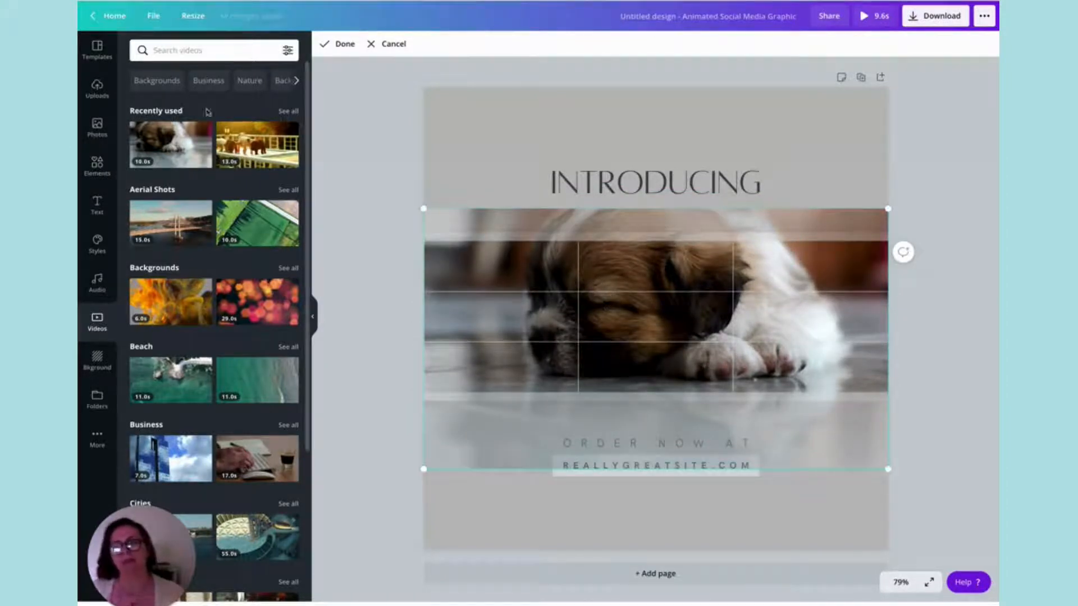
click(337, 44)
Change the page background to the off-white colour from the Puppy guru brand palette.
click(474, 132)
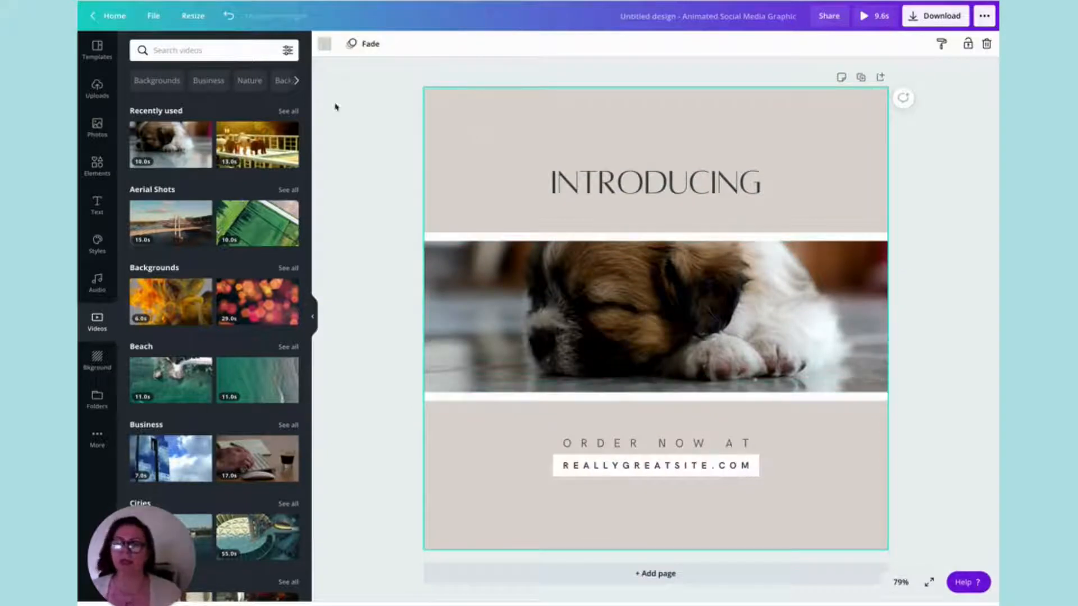
click(321, 44)
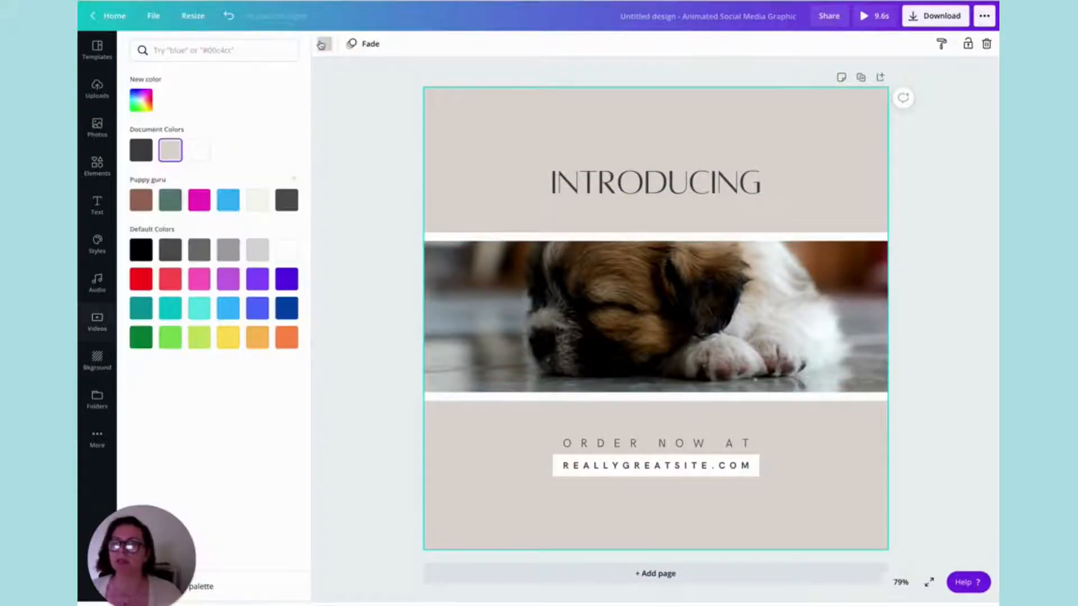
click(258, 203)
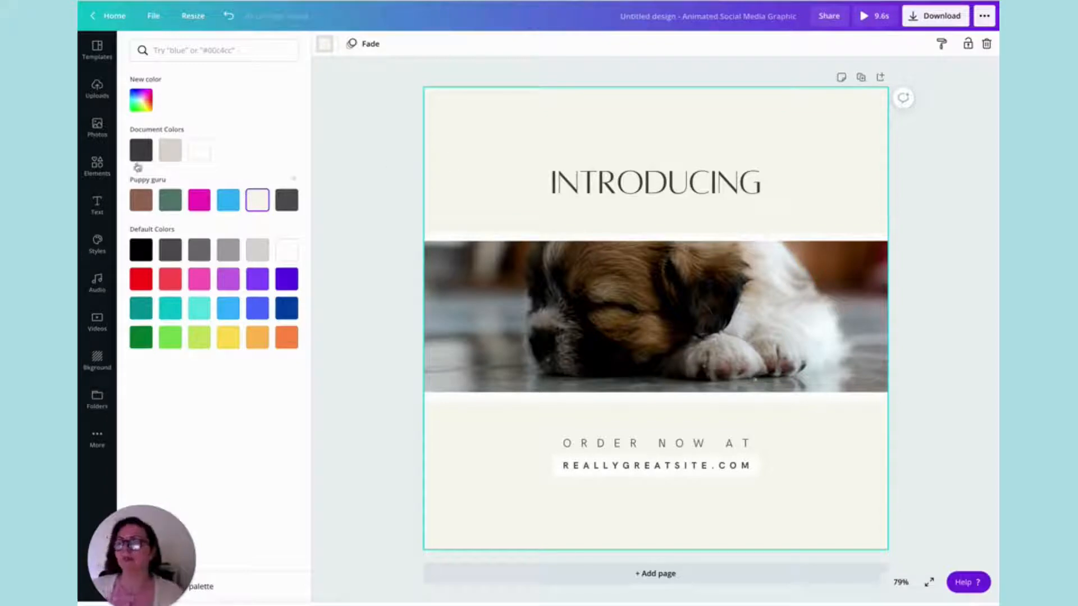
Search the elements for grids, add the three-column grid, and shrink it to a thin full-width strip between the heading and the puppy video.
click(99, 169)
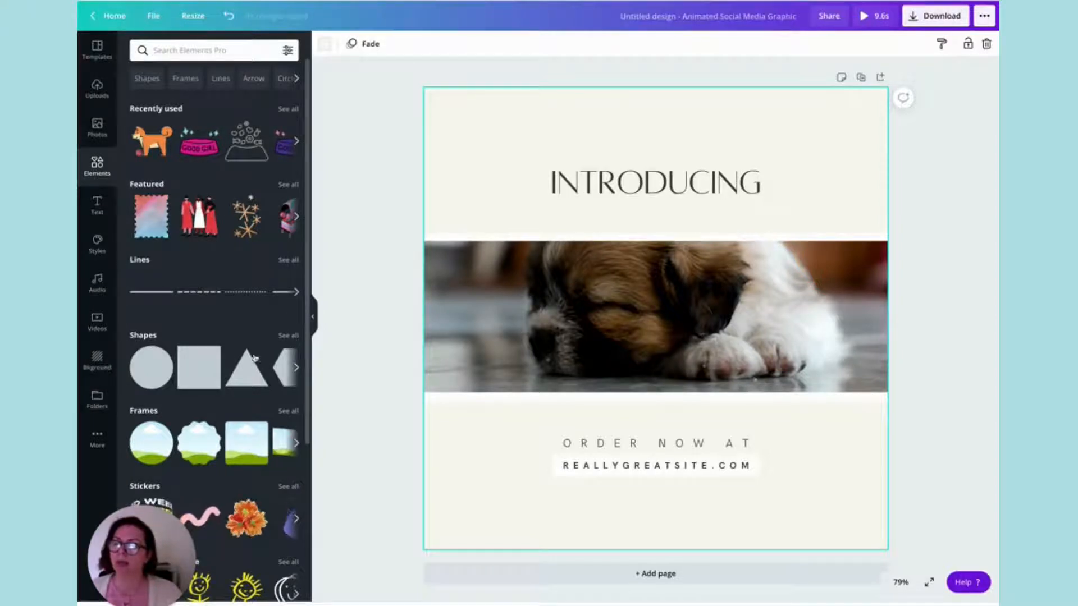
click(197, 51)
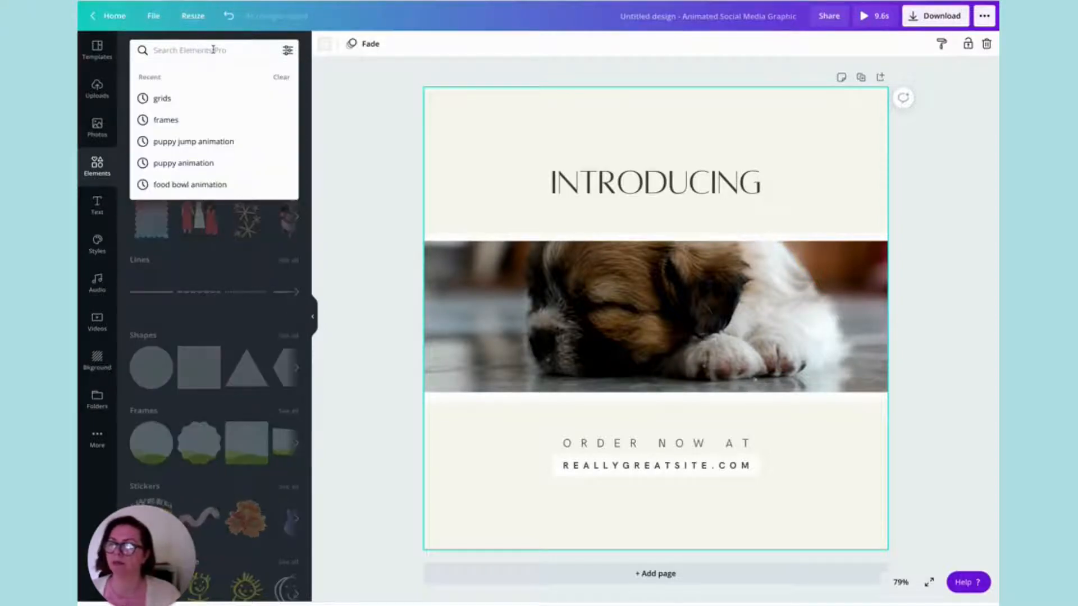
click(163, 99)
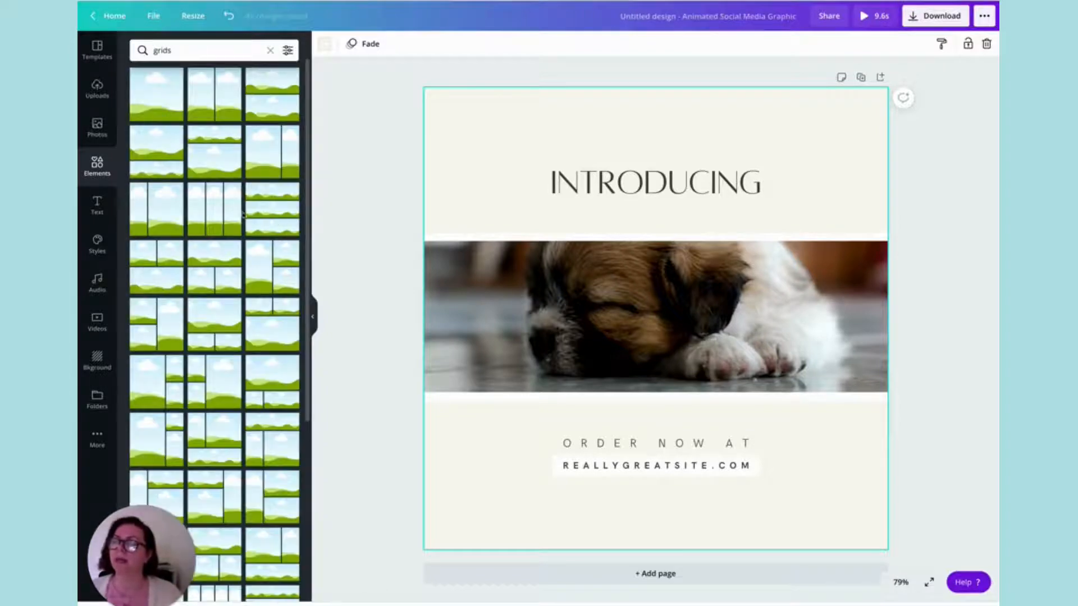
drag(236, 212, 544, 229)
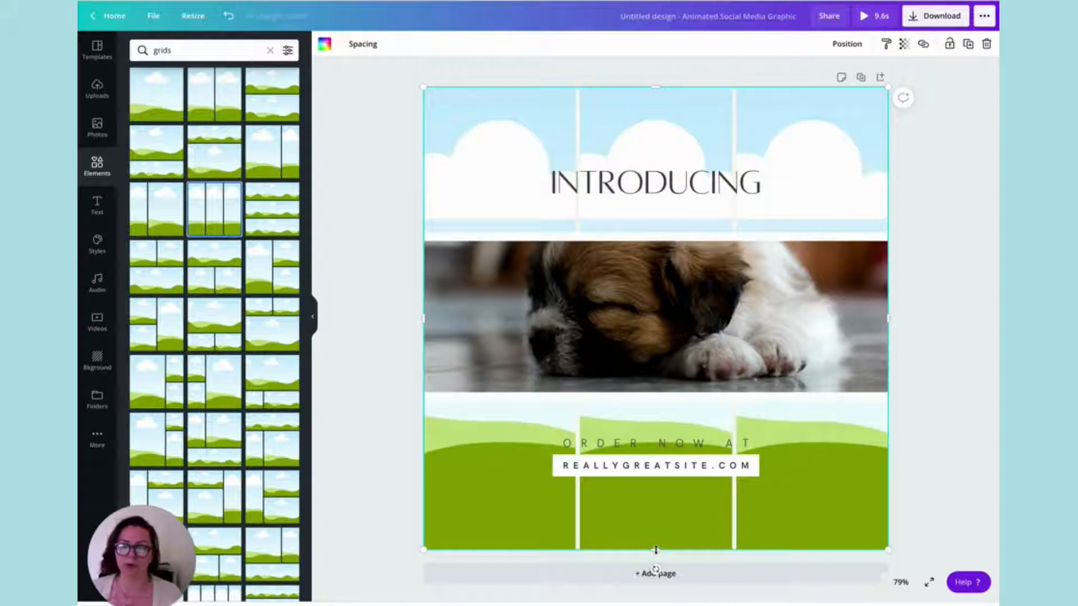
drag(655, 549, 667, 245)
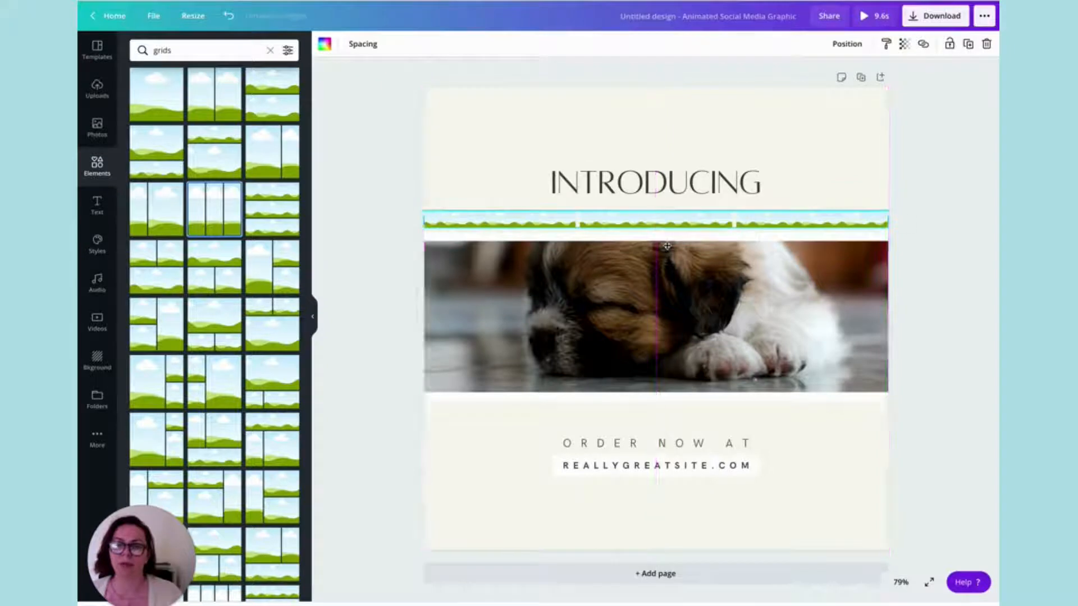
Delete the white rectangle behind the puppy video and move the video back up to just below the grid strip.
click(707, 275)
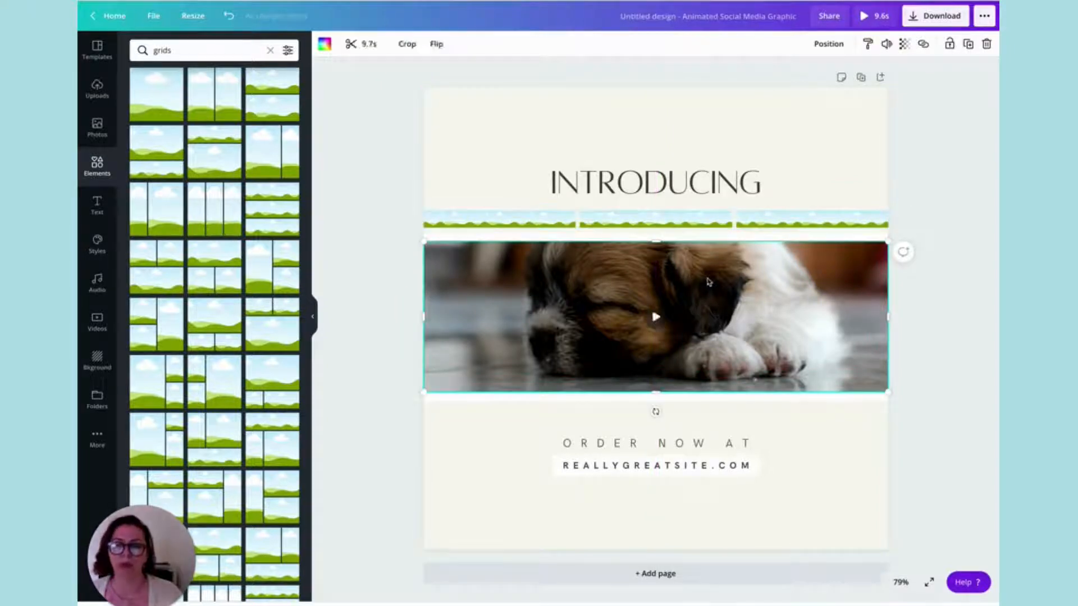
drag(706, 282, 707, 315)
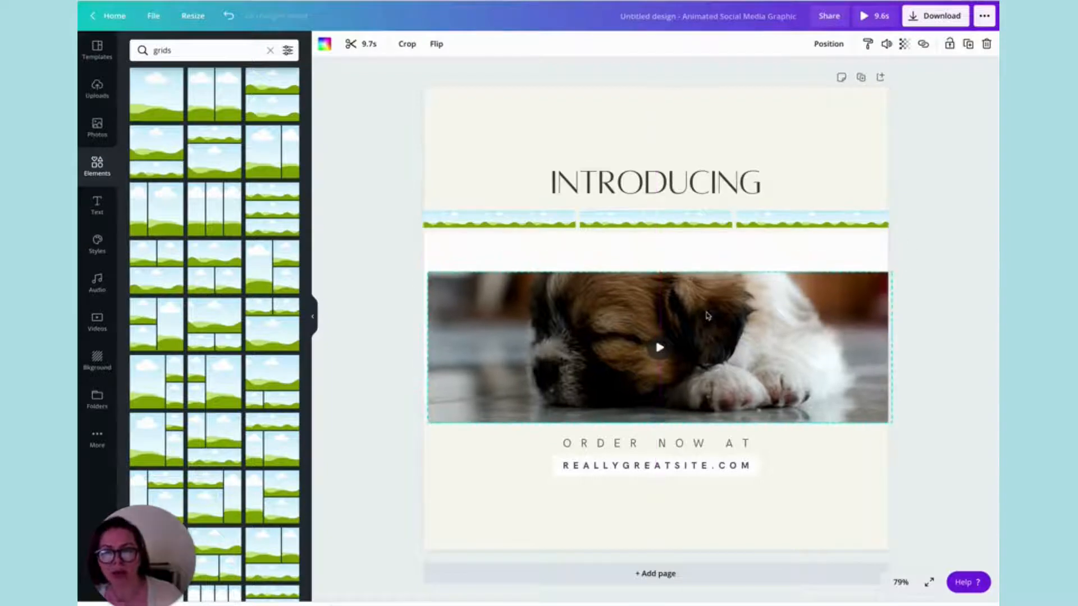
click(674, 249)
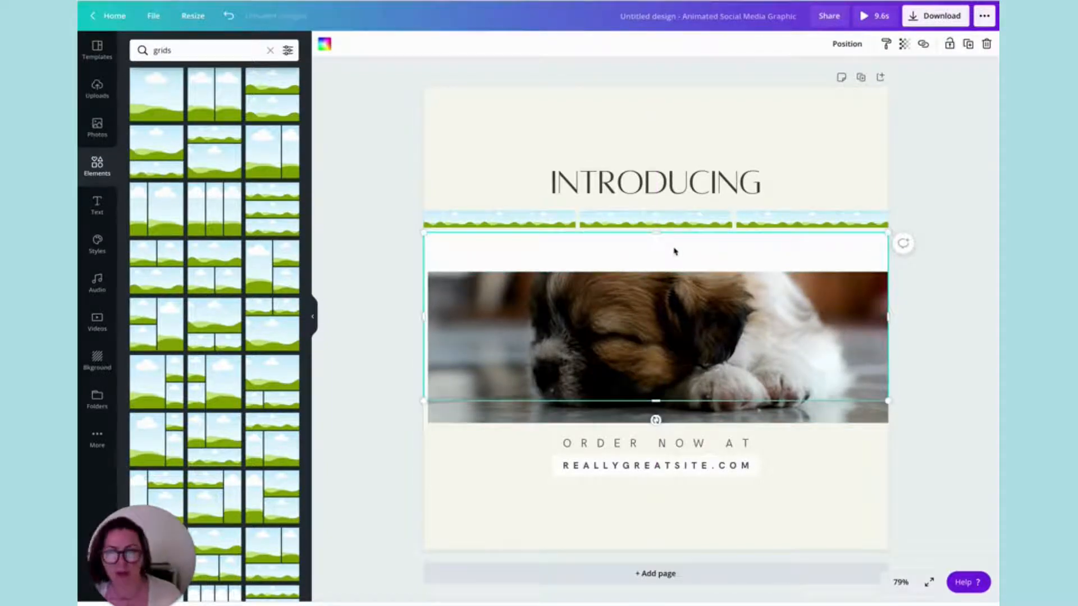
key(Delete)
drag(647, 309, 647, 284)
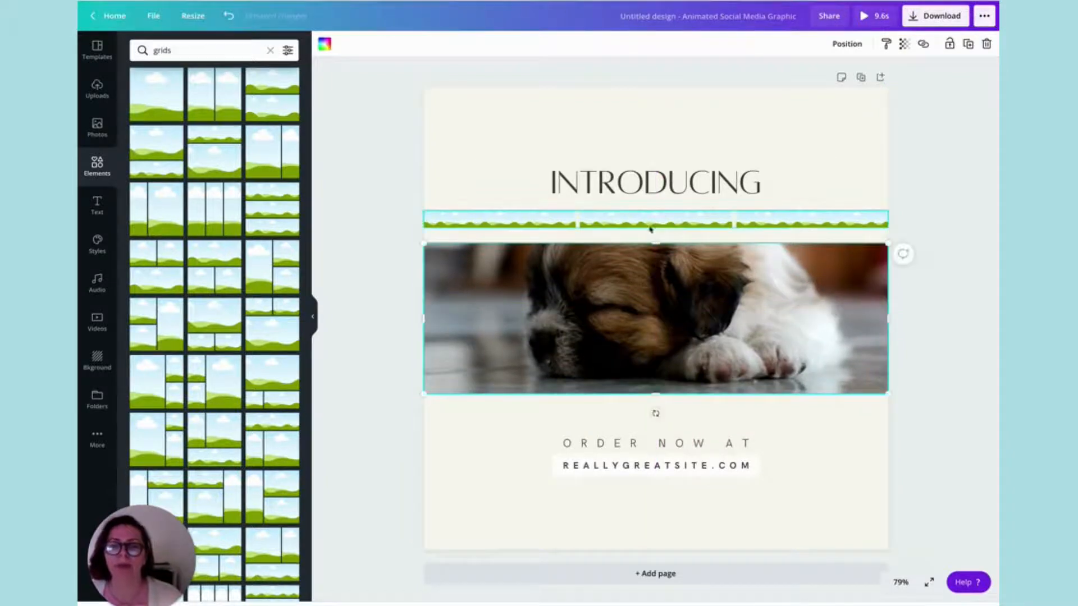
Move the grid strip onto the video's upper edge and colour its three cells magenta, blue and green from the Puppy guru palette.
drag(668, 220, 670, 237)
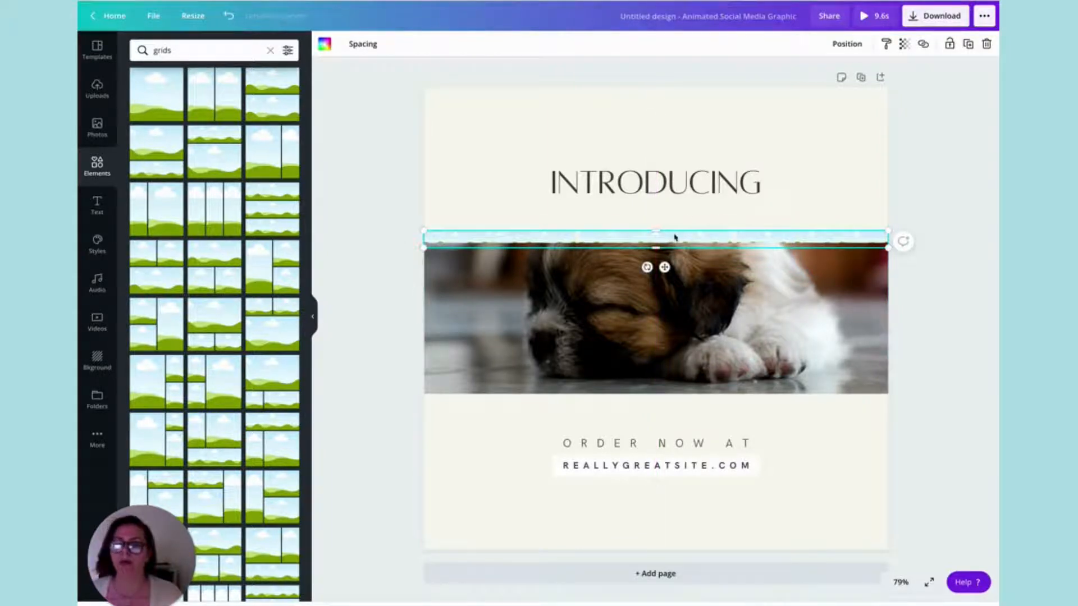
click(325, 45)
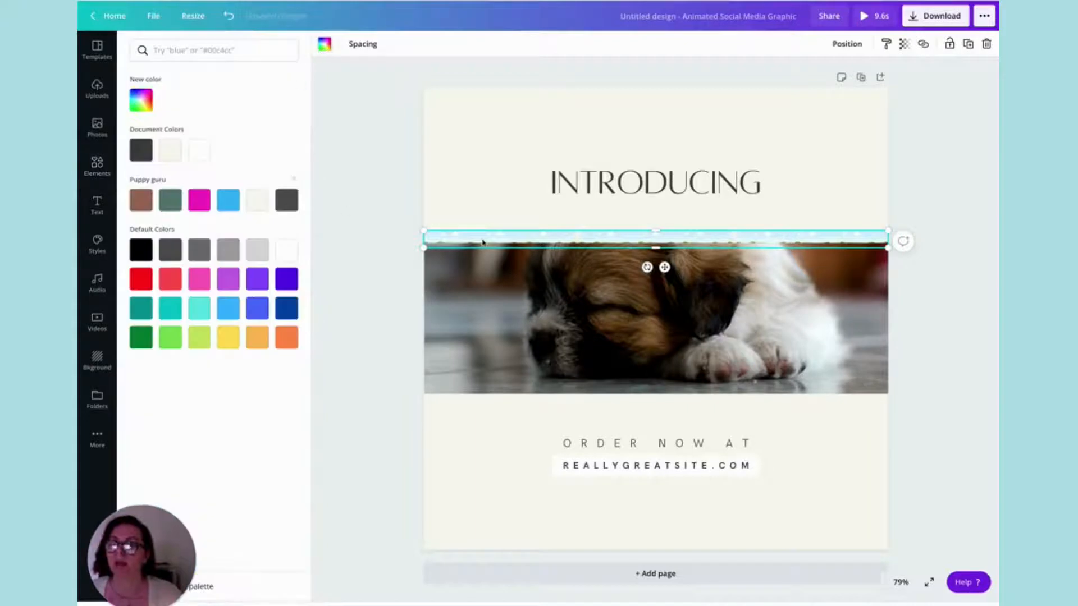
click(199, 200)
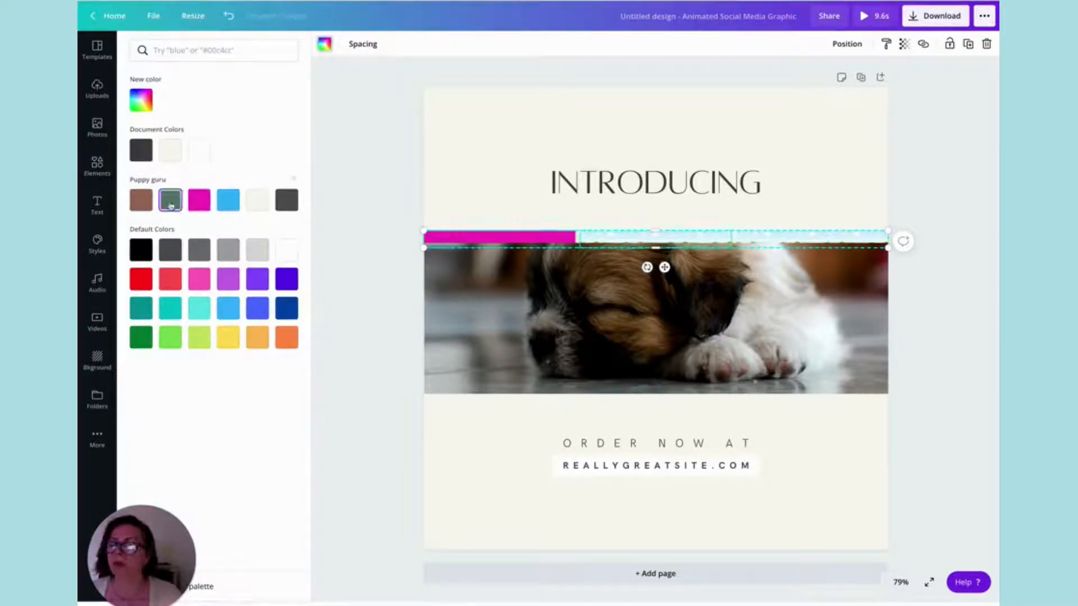
click(228, 200)
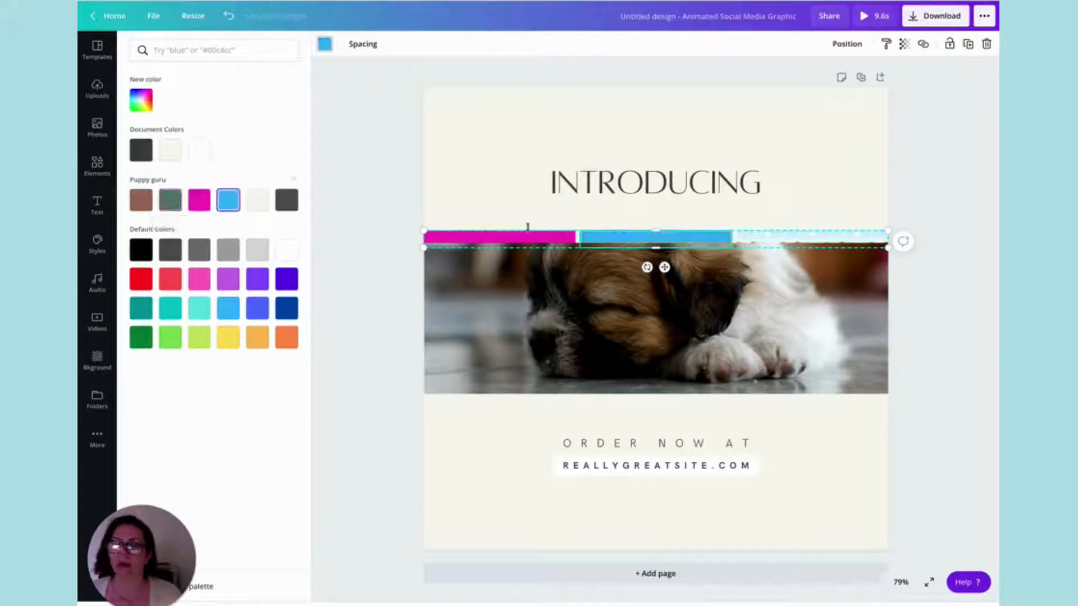
click(803, 238)
click(169, 202)
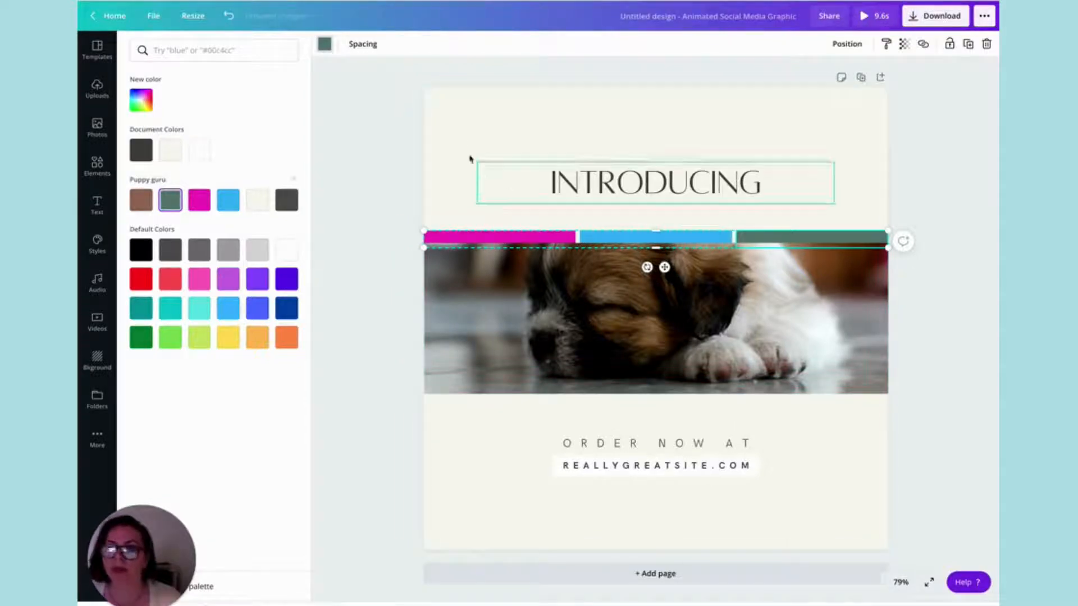
Set the coloured strip's grid spacing to 0.
click(359, 44)
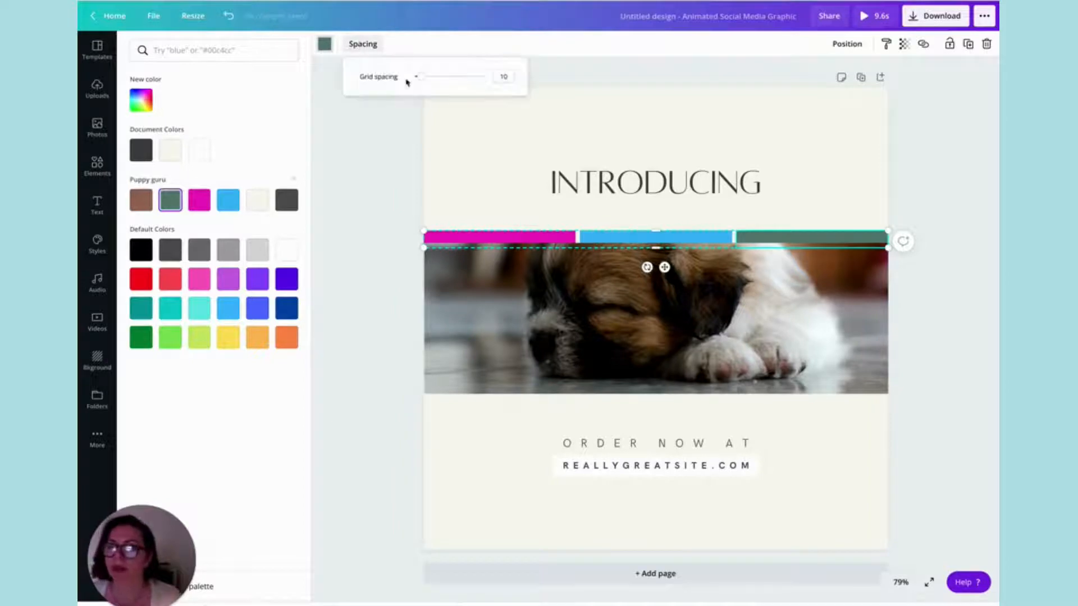
drag(419, 76, 413, 77)
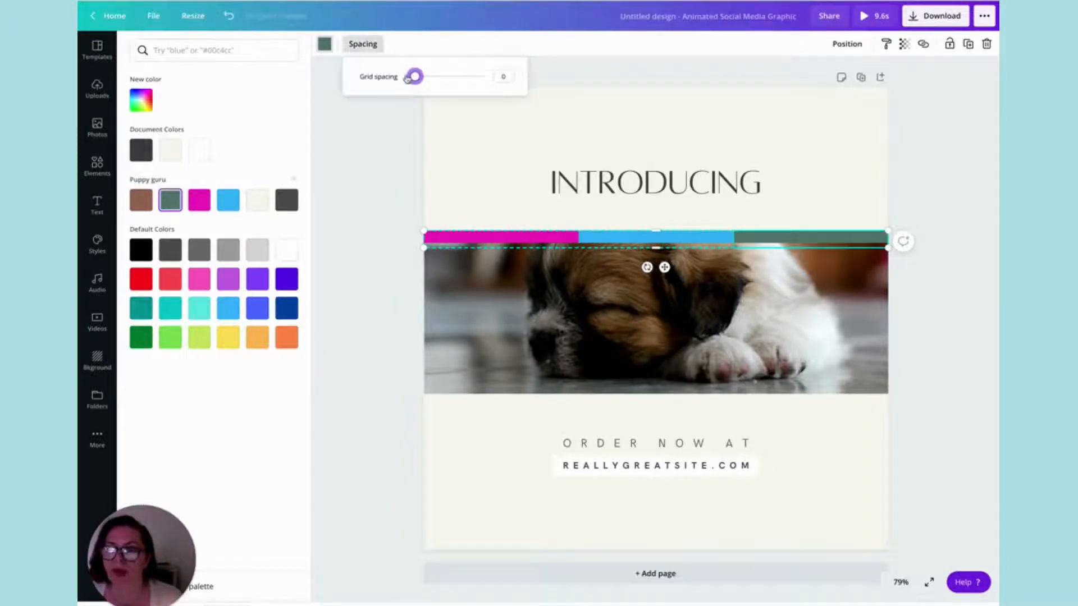
click(489, 161)
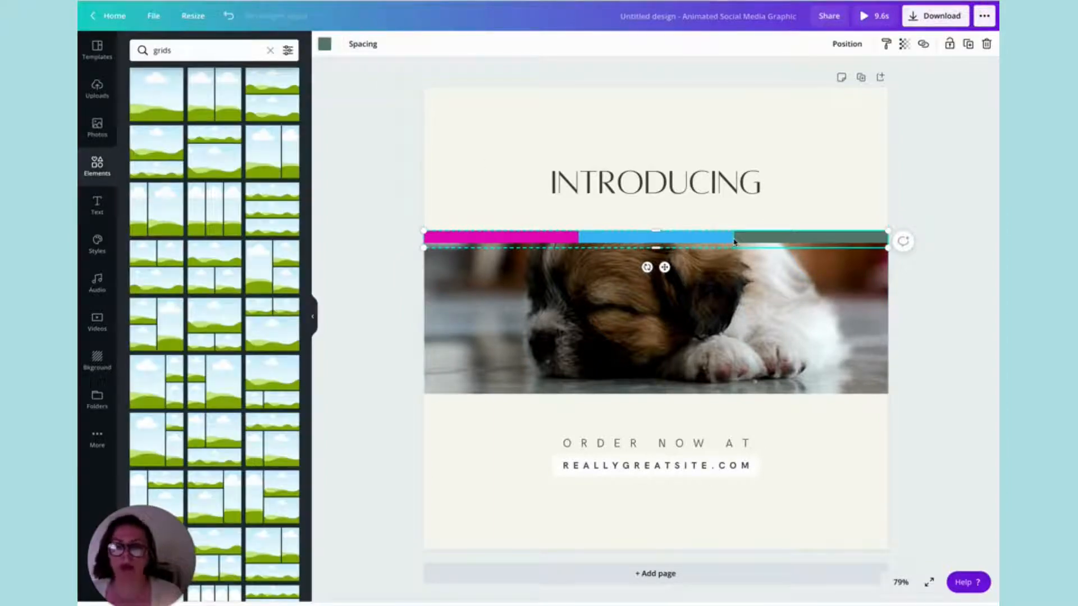
Tuck the coloured strip partly behind the video's upper edge and place a duplicate rotated 180° along the video's lower edge.
drag(734, 242, 734, 243)
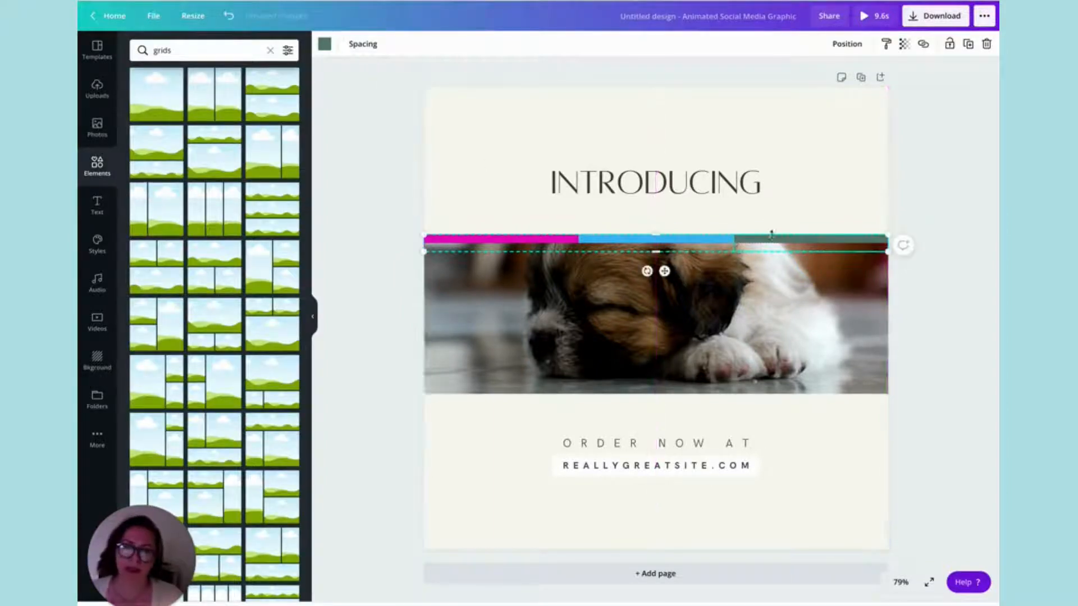
click(967, 44)
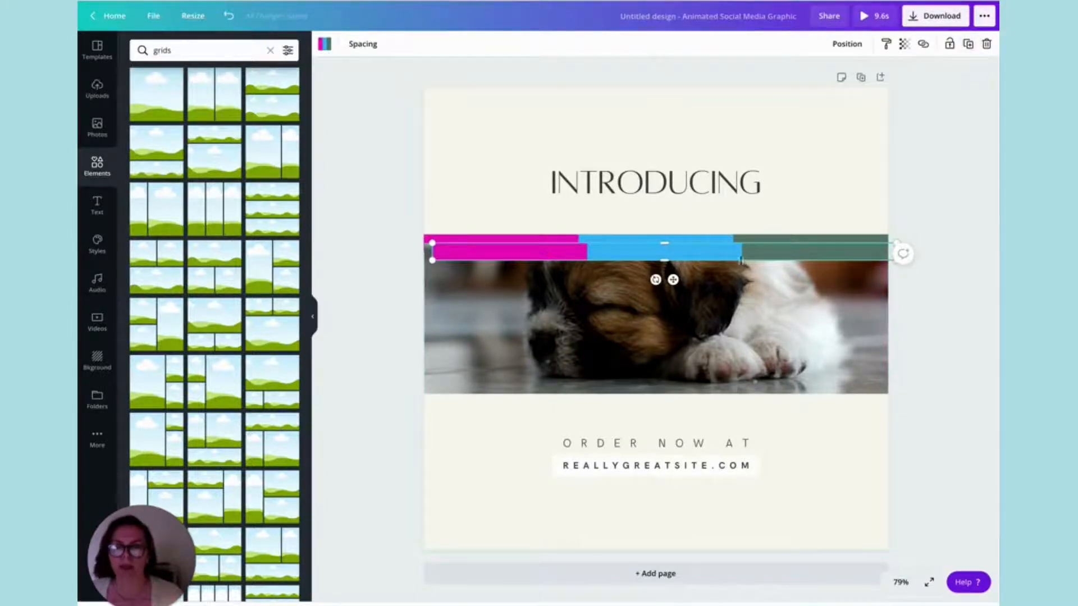
drag(655, 279, 674, 131)
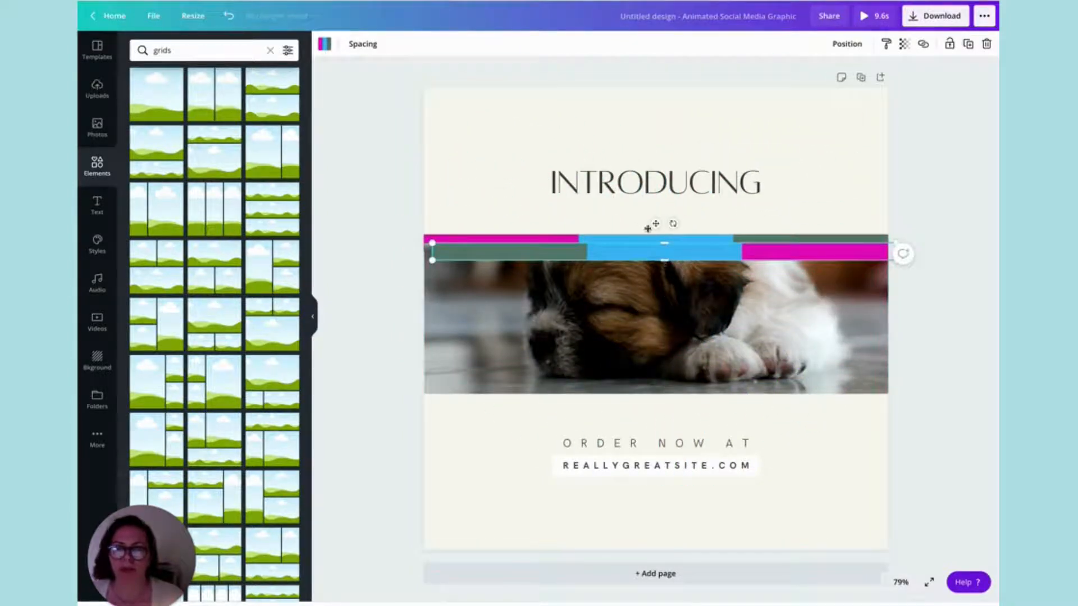
drag(656, 224, 648, 372)
Send the lower coloured strip backward and move it up so it sits partly behind the video's lower edge.
click(834, 45)
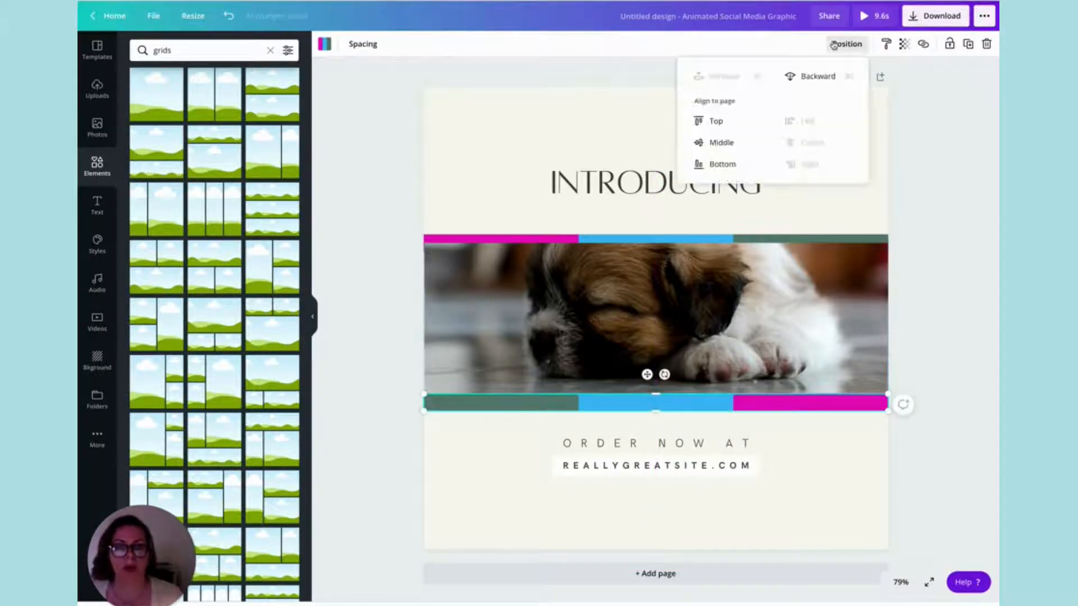
click(814, 79)
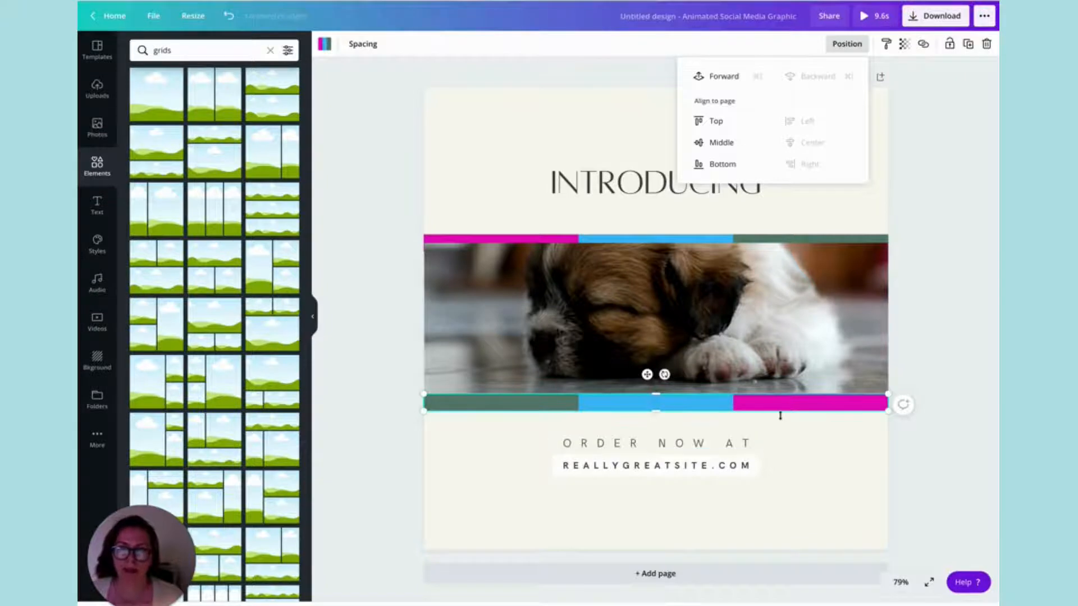
drag(646, 375, 646, 366)
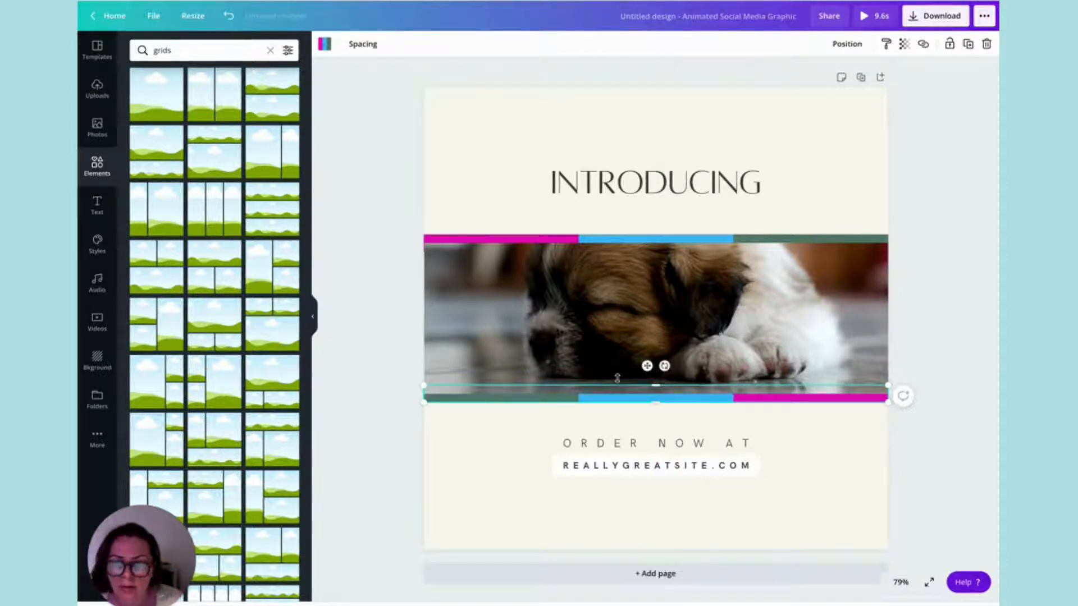
Set the INTRODUCING heading in Alegreya Sans Black and colour it dark grey #545454 from the Puppy guru palette.
click(702, 181)
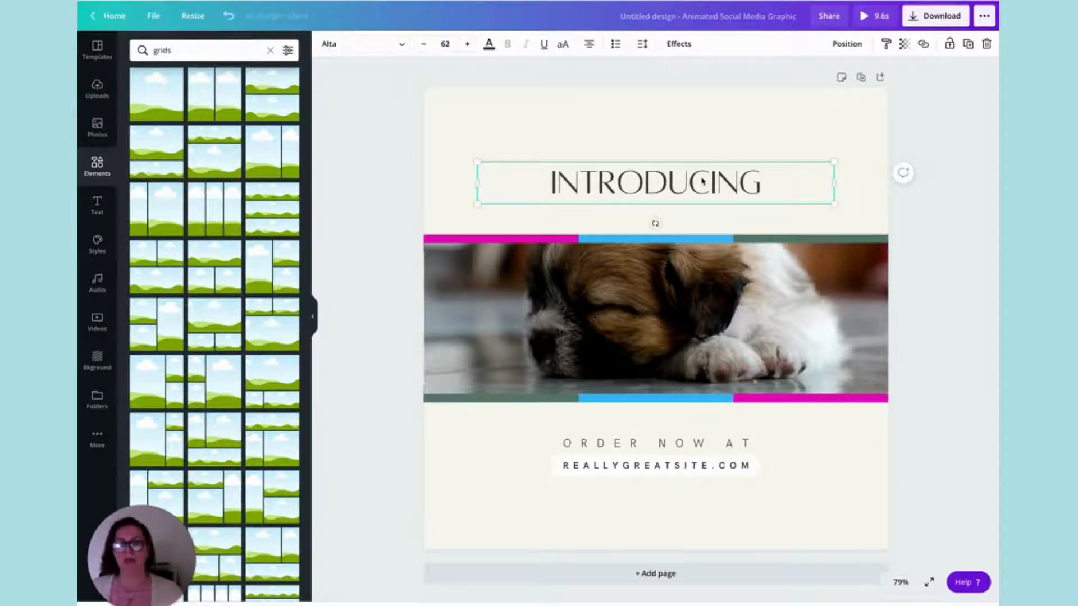
click(344, 48)
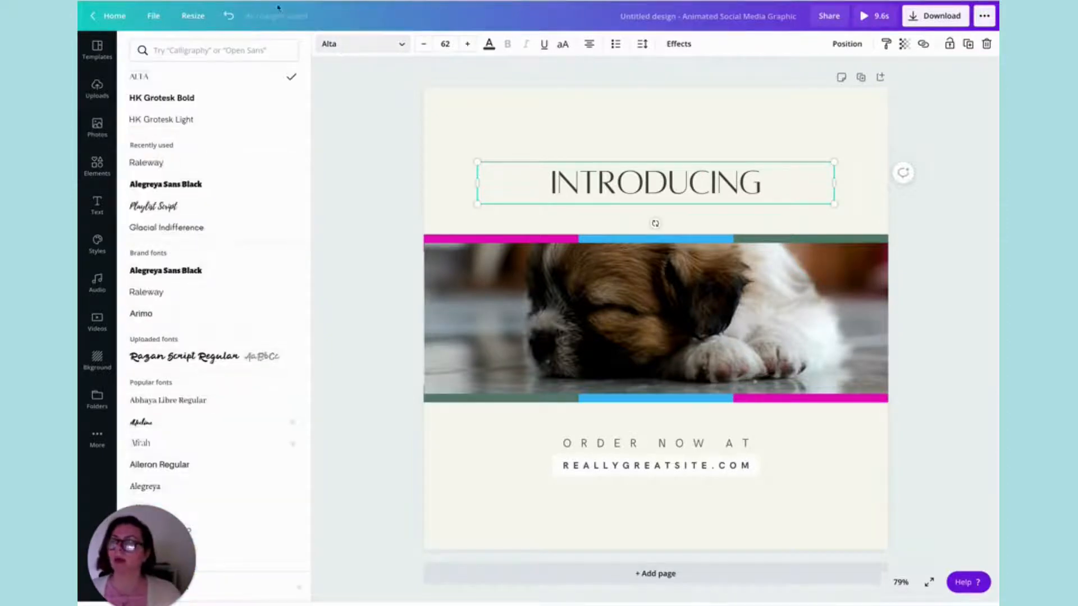
click(199, 49)
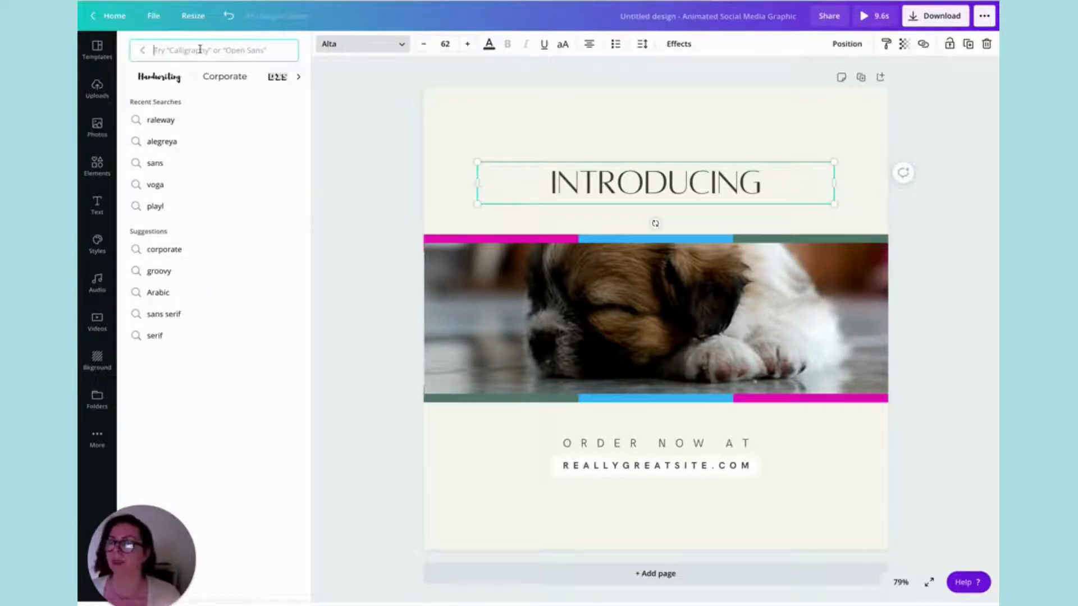
click(162, 143)
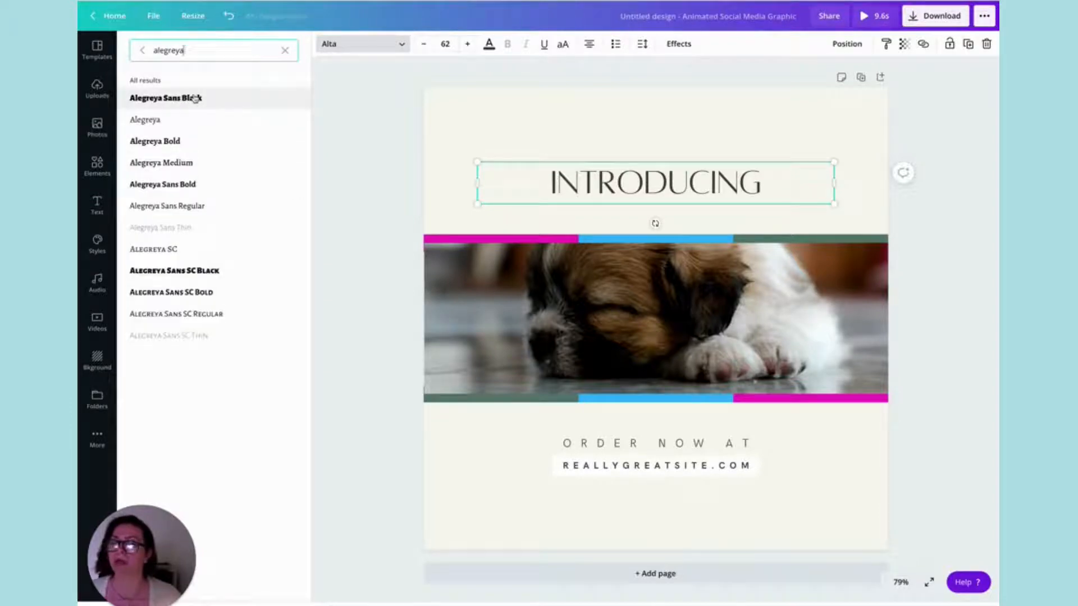
click(168, 102)
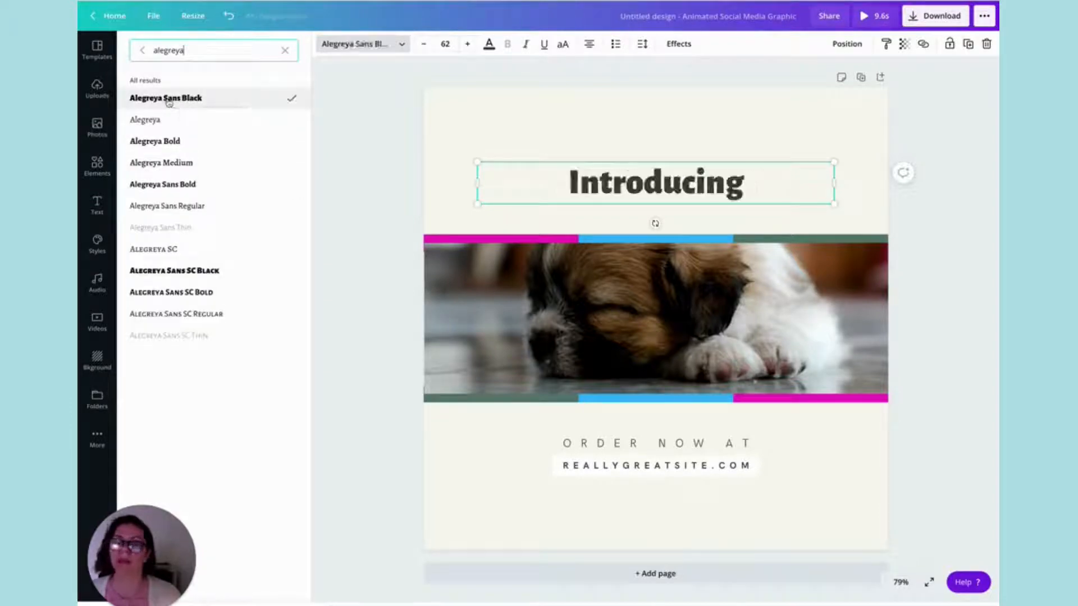
click(488, 46)
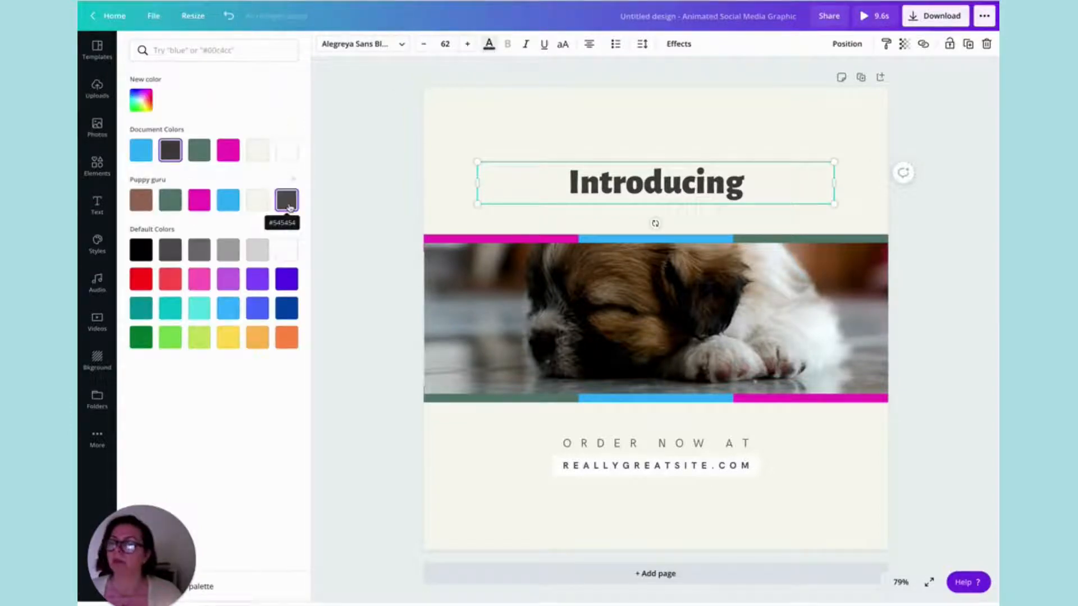
click(290, 207)
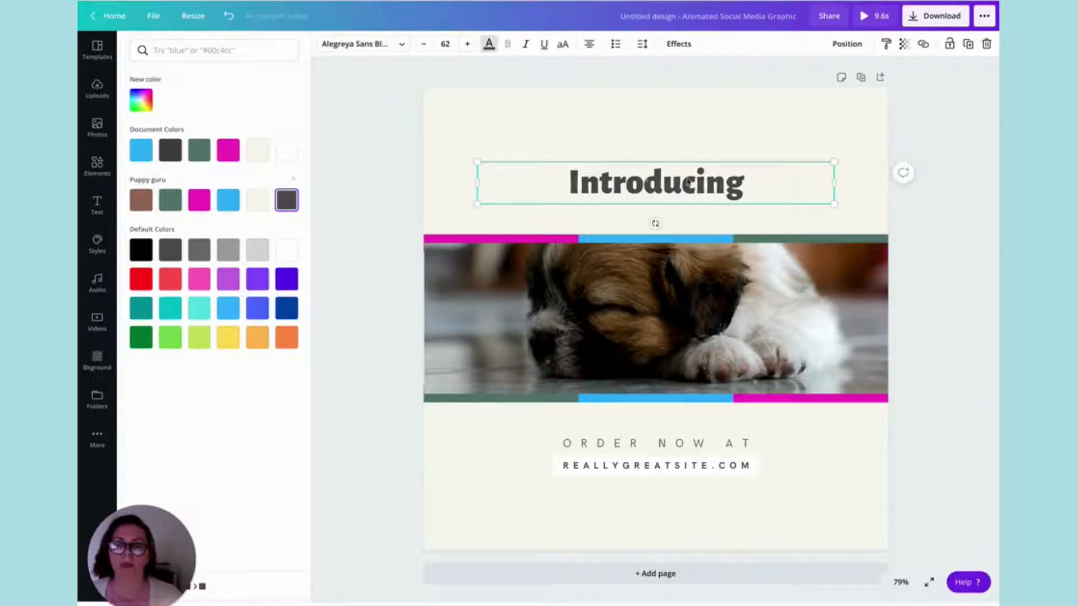
Replace the heading text with "Is your puppy getting enough sleep?" and move it up slightly, keeping it centred on the page.
double_click(747, 191)
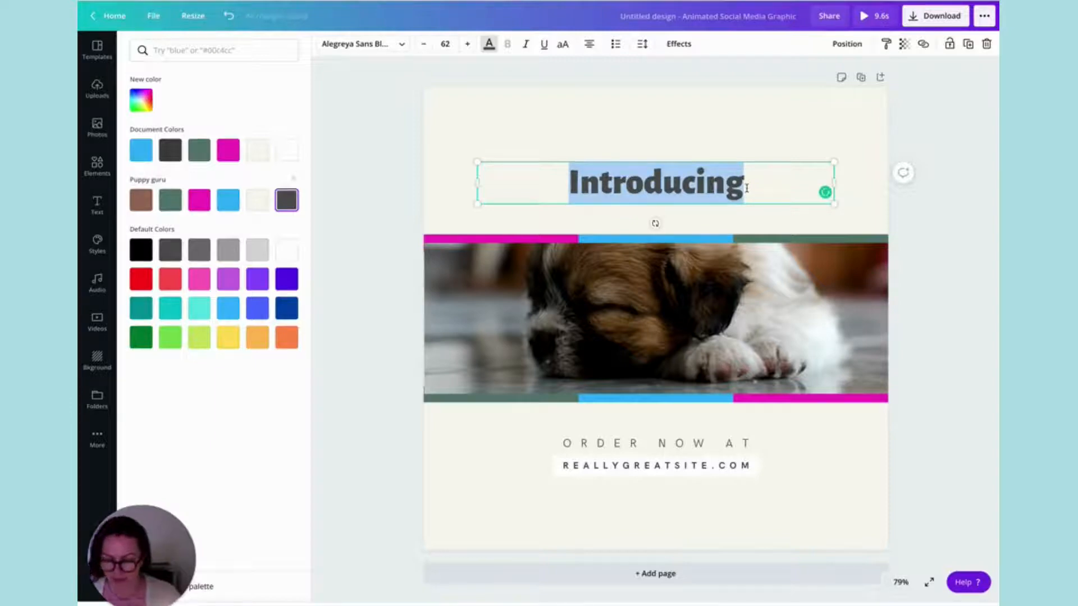
text(IS)
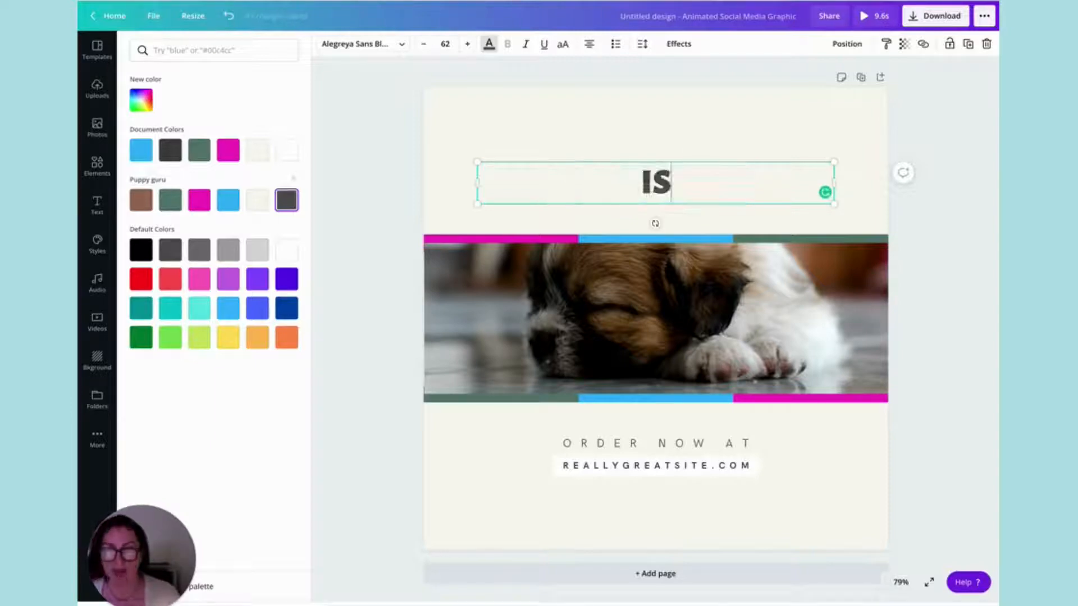
key(BackSpace)
text(s your)
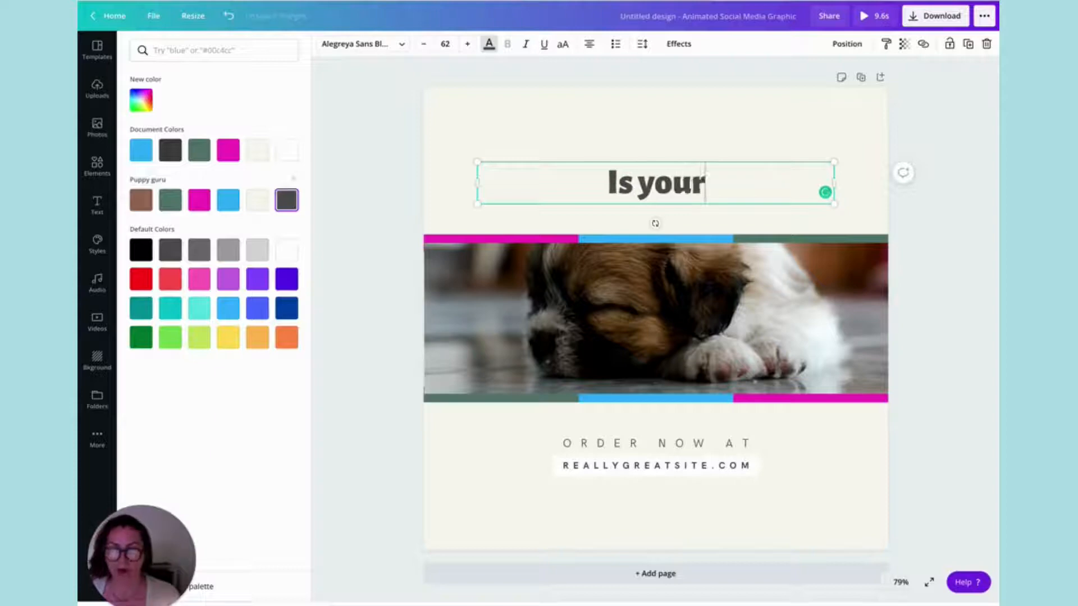
text( puppy get)
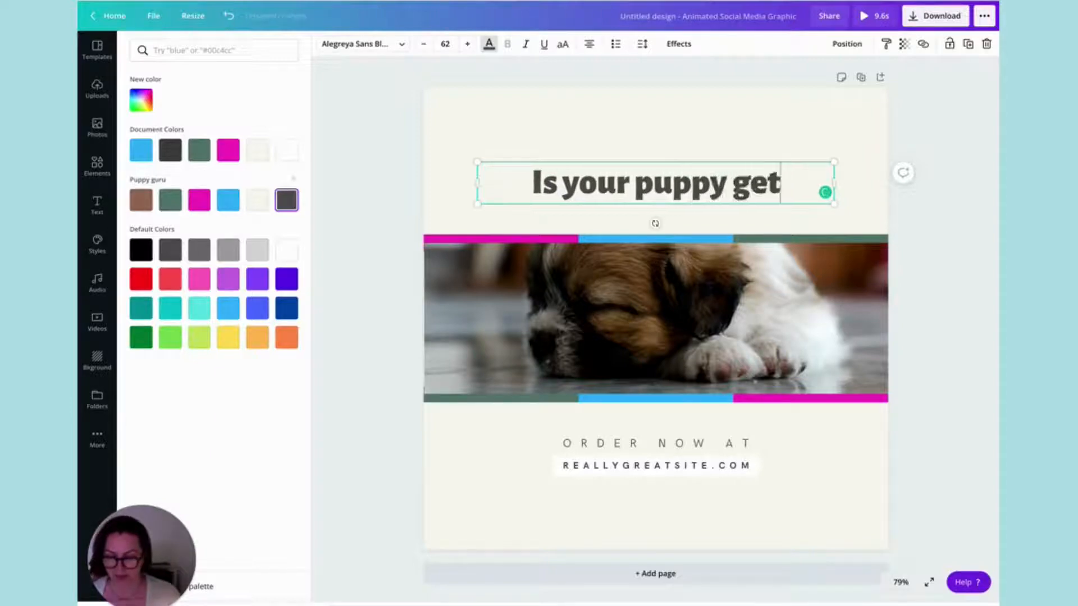
text(ting enough s)
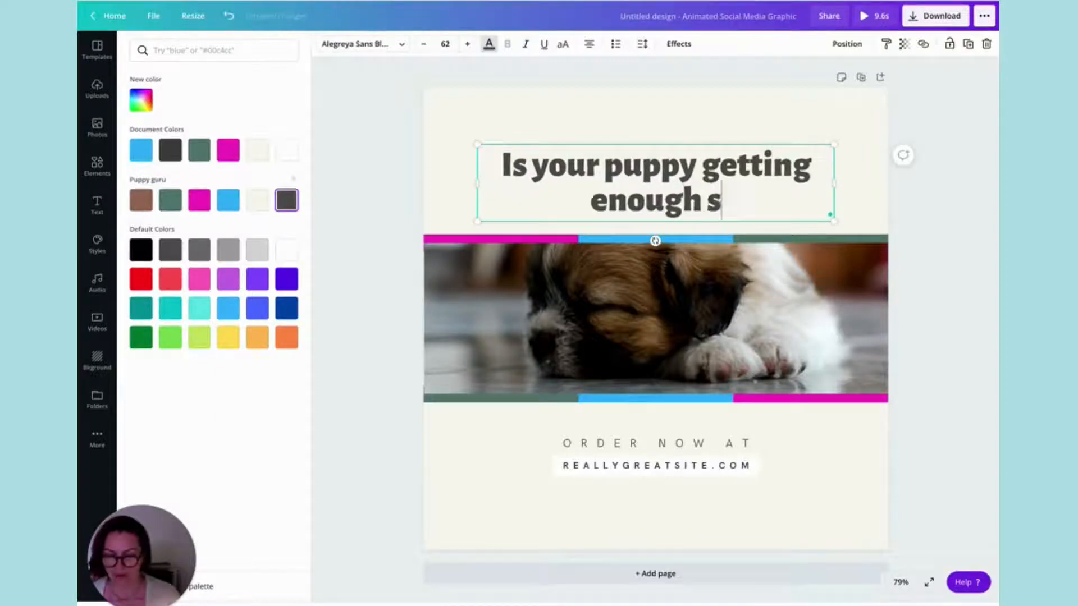
text(leep?)
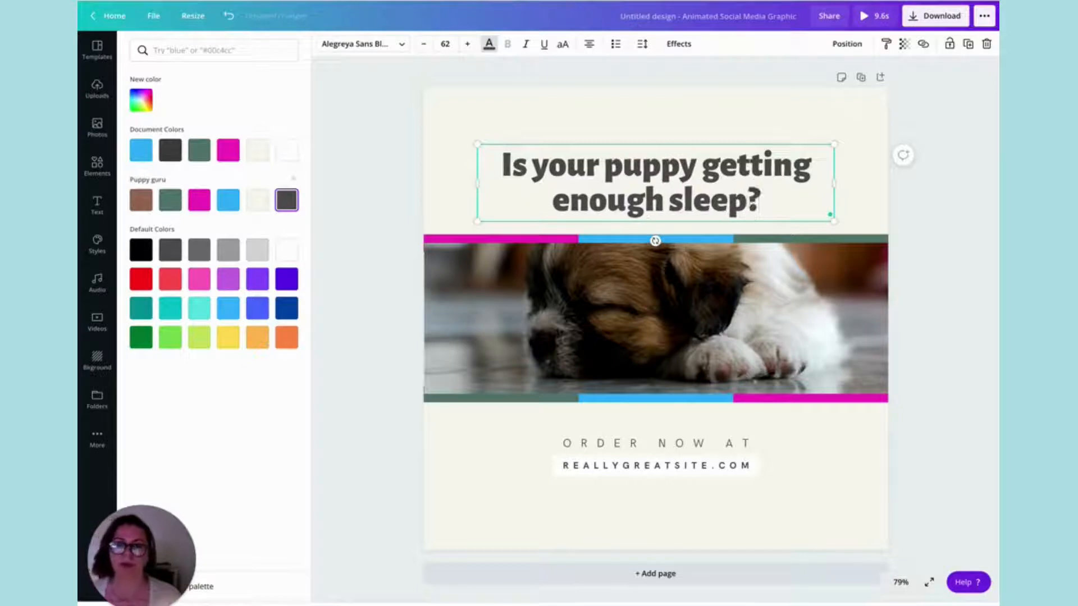
drag(622, 143, 636, 135)
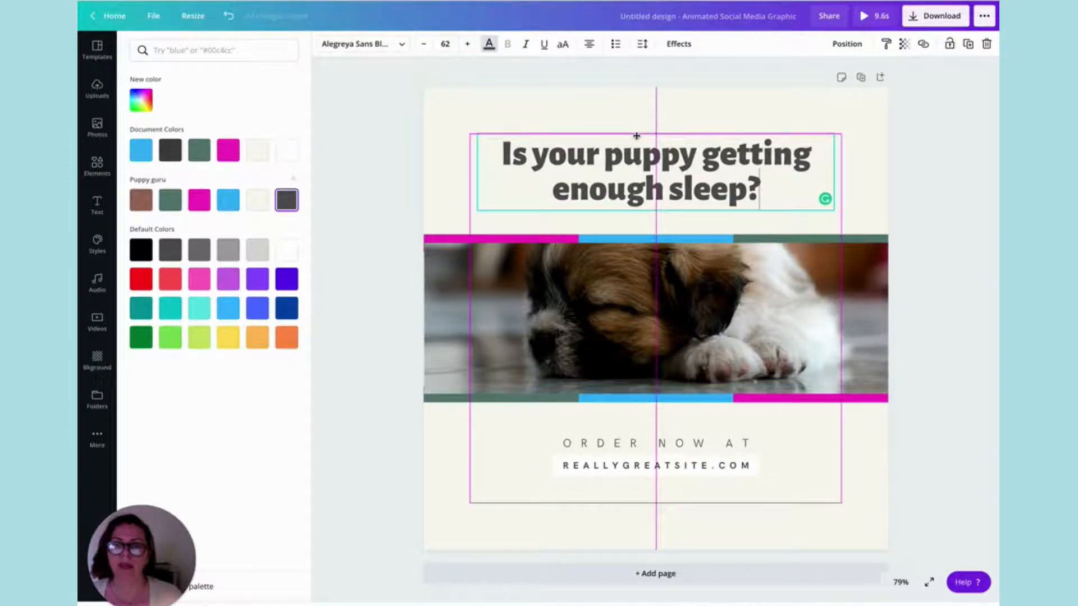
drag(636, 136, 636, 135)
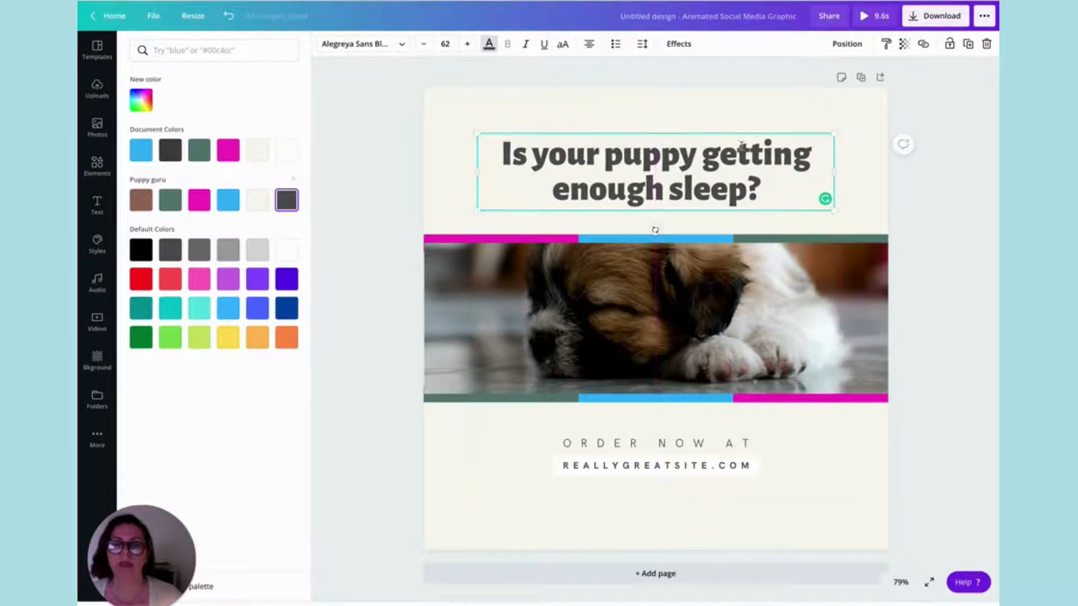
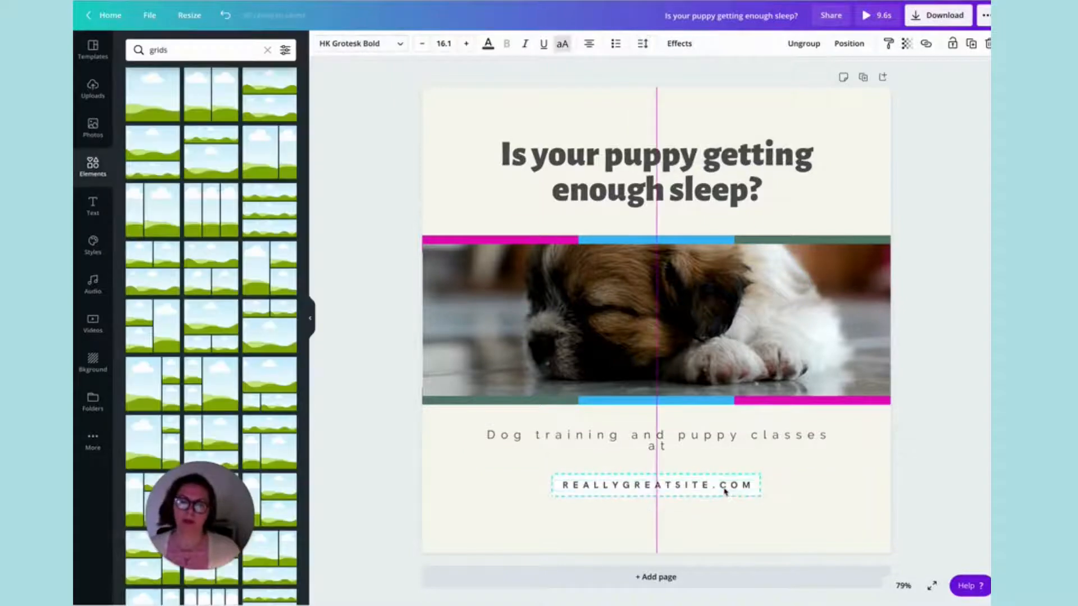
drag(726, 487, 724, 493)
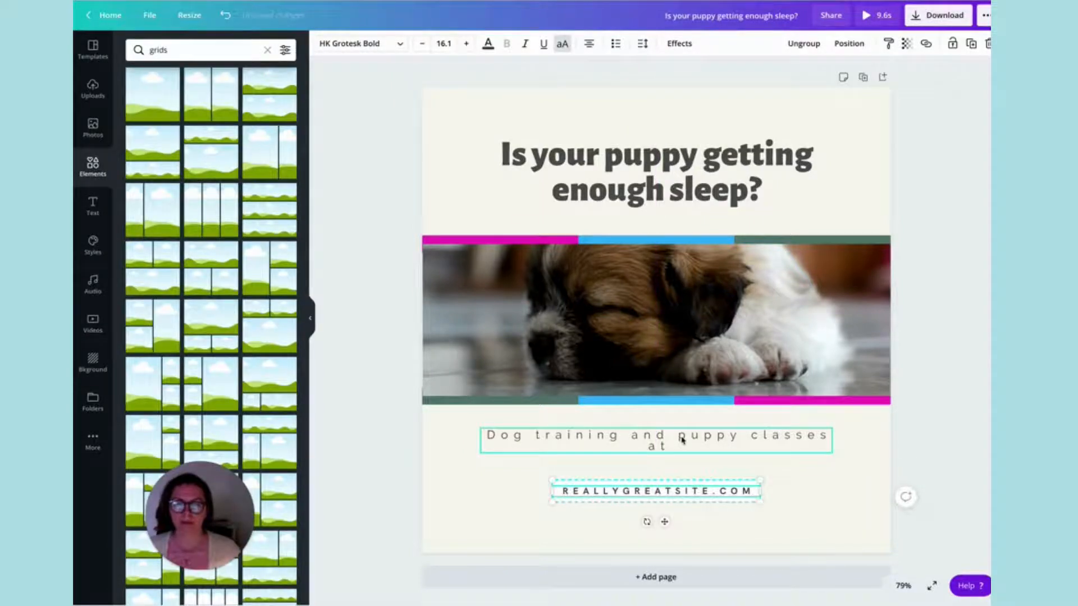
double_click(684, 491)
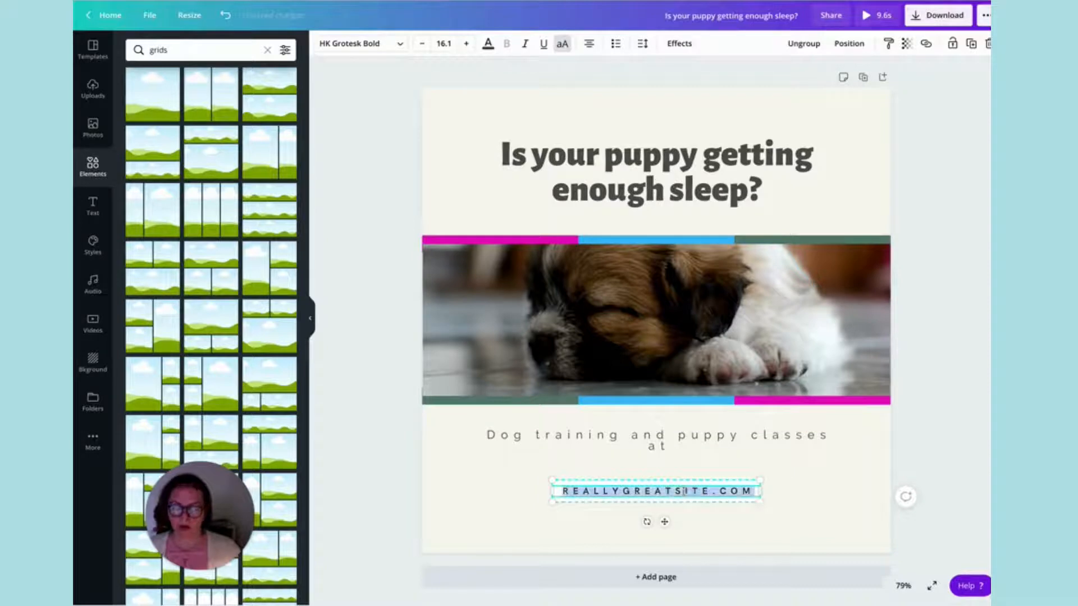
text(www.)
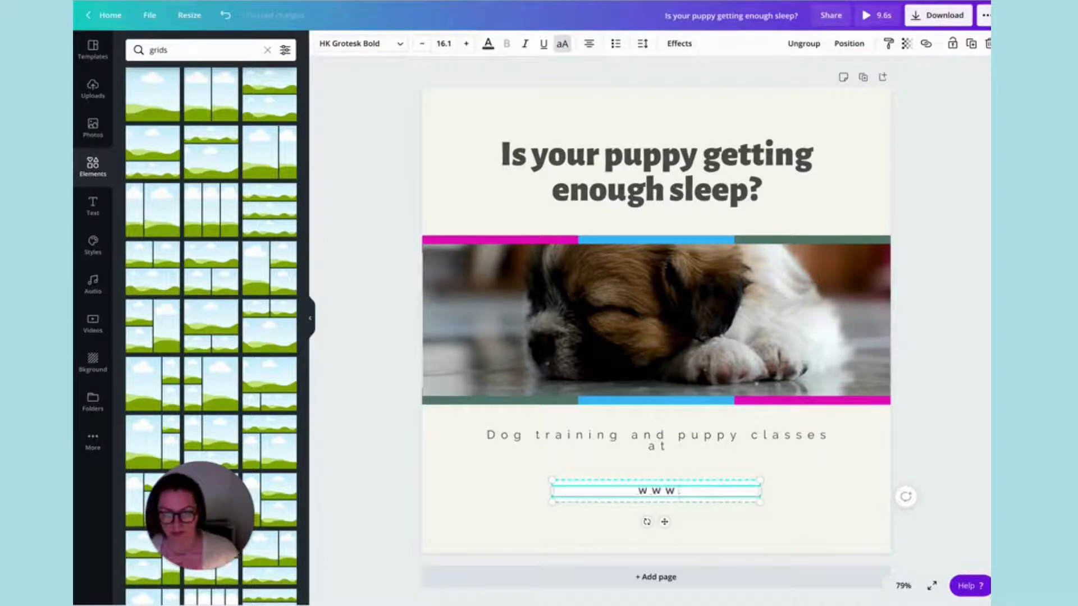
text(puppygir)
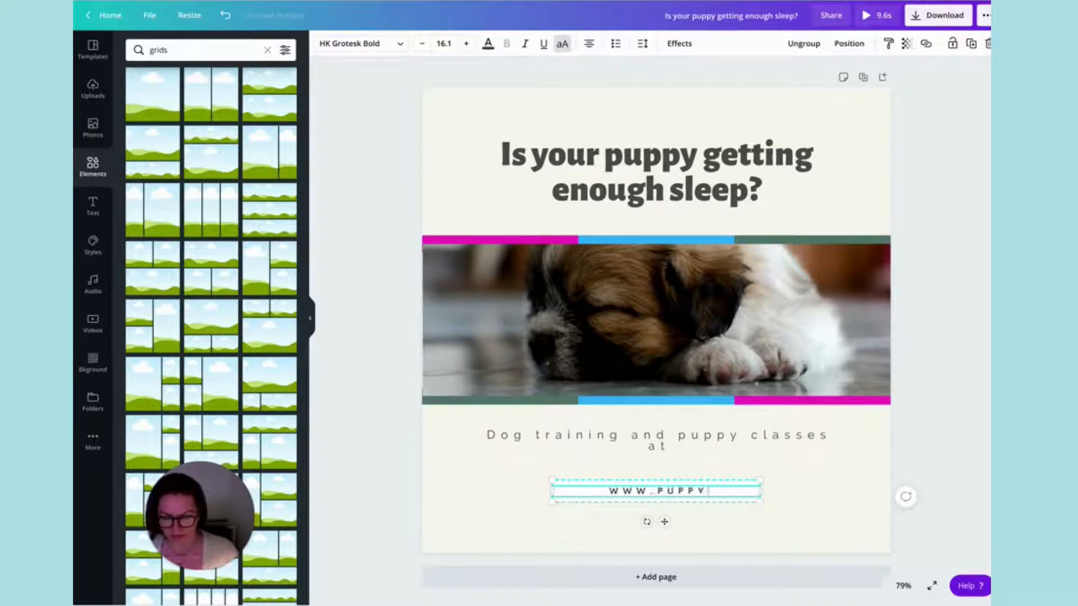
key(BackSpace)
key(BackSpace)
text(uru)
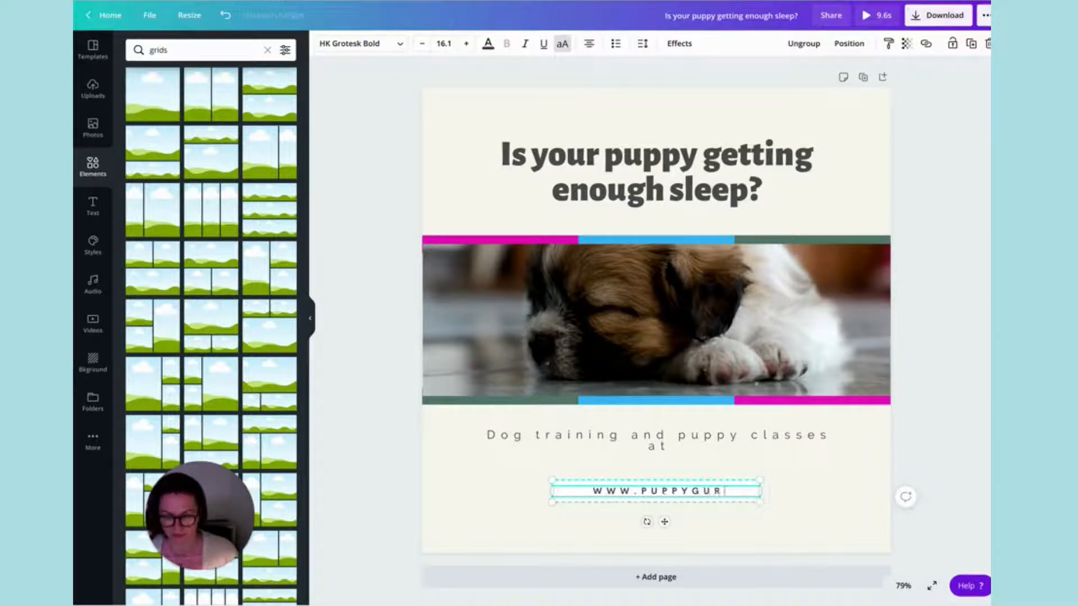
text(.co.uk)
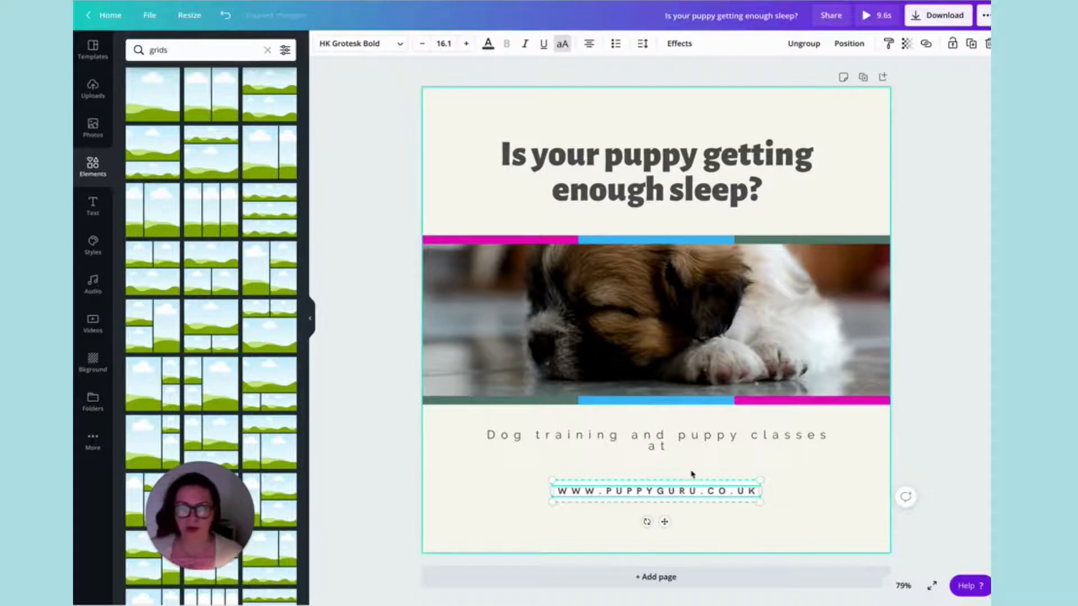
Set the web address in Raleway, turn off its uppercase formatting and set its size to 16.
click(800, 488)
click(712, 496)
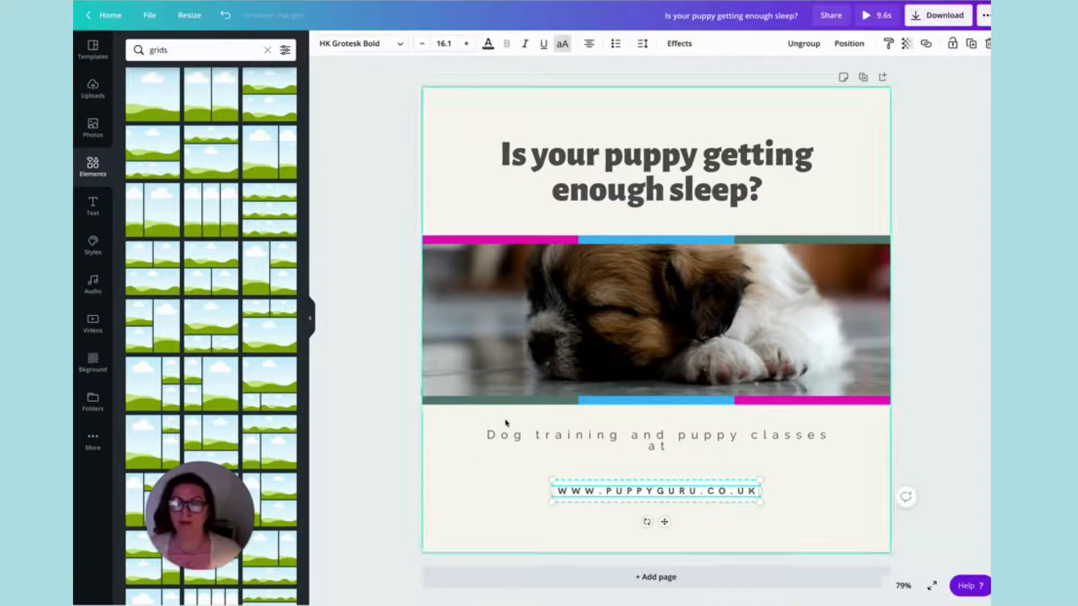
click(396, 46)
click(144, 98)
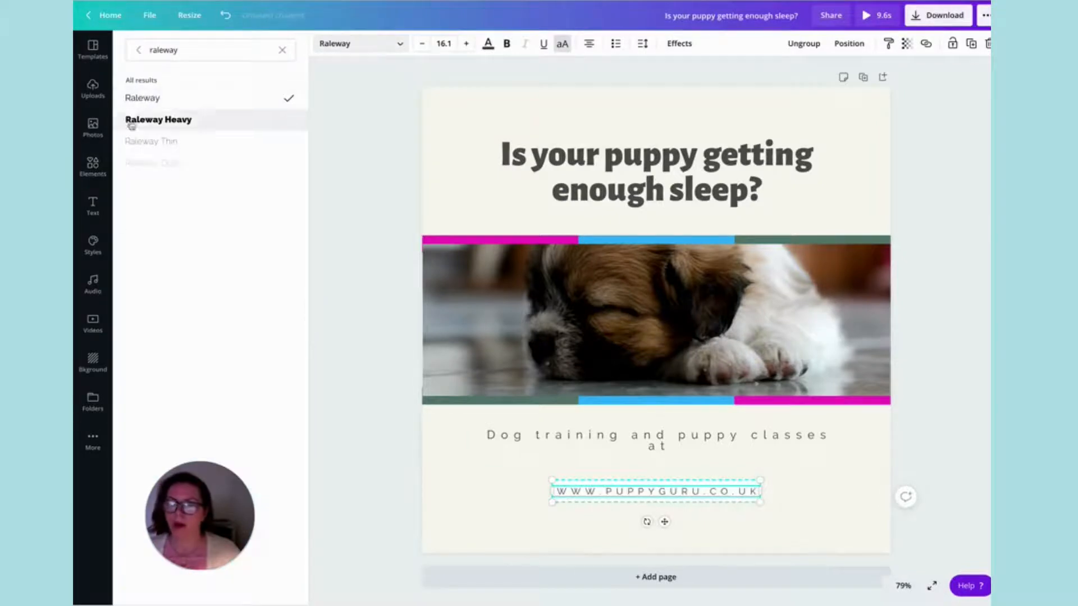
click(562, 44)
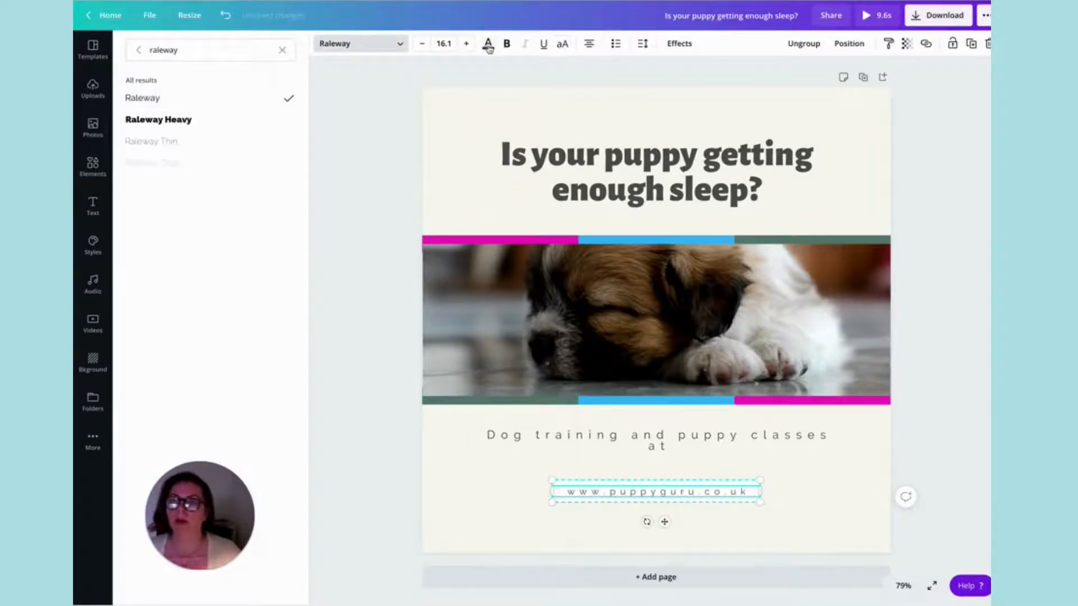
click(449, 42)
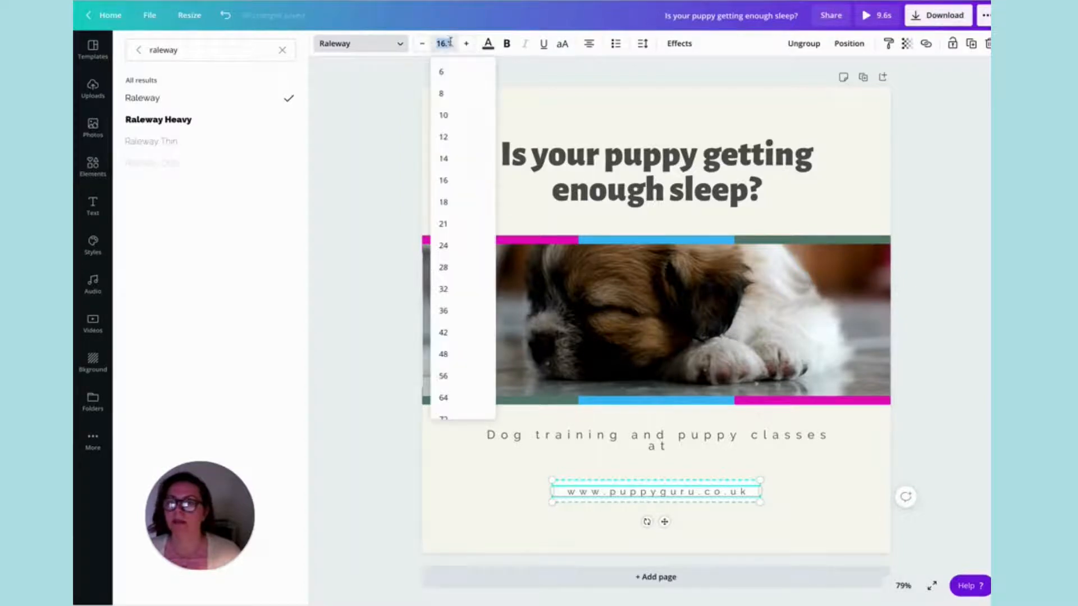
text(1)
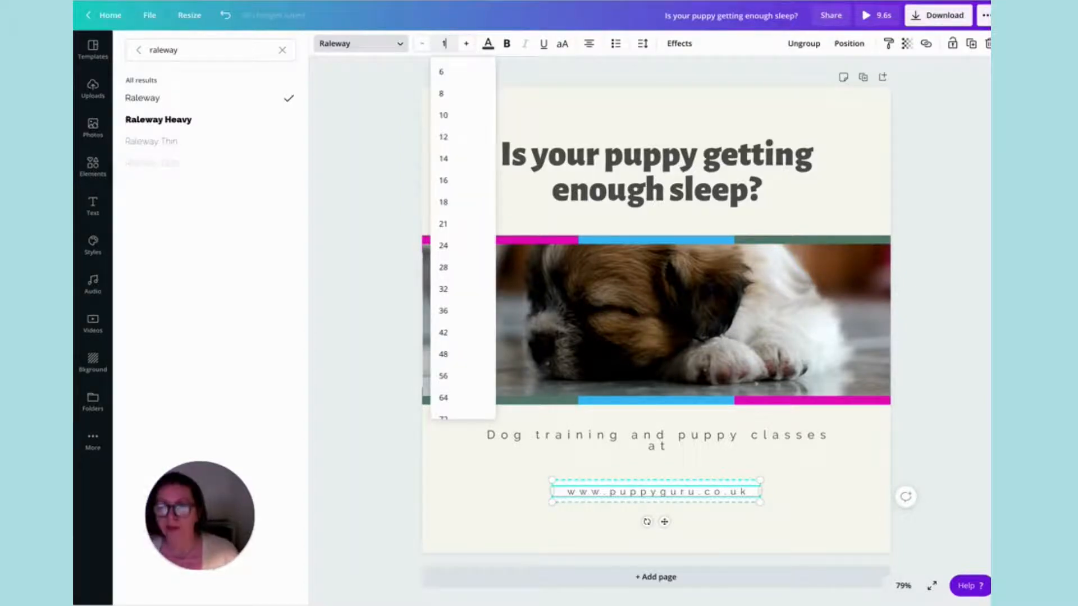
key(Return)
Set the size of the "Is your puppy getting enough sleep?" heading to 64.
click(494, 156)
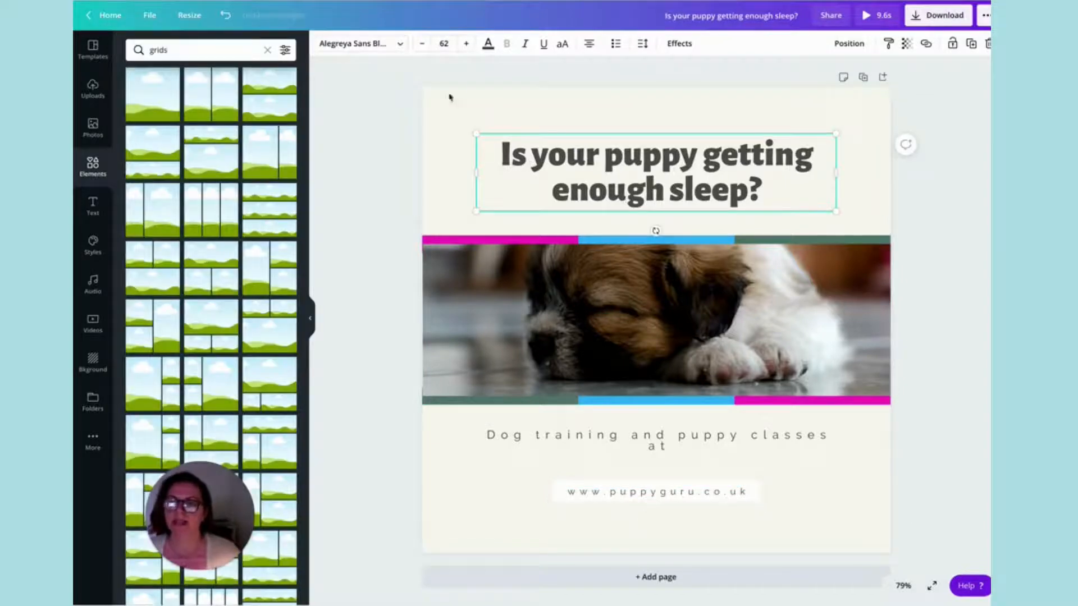
click(452, 45)
text(64)
key(Return)
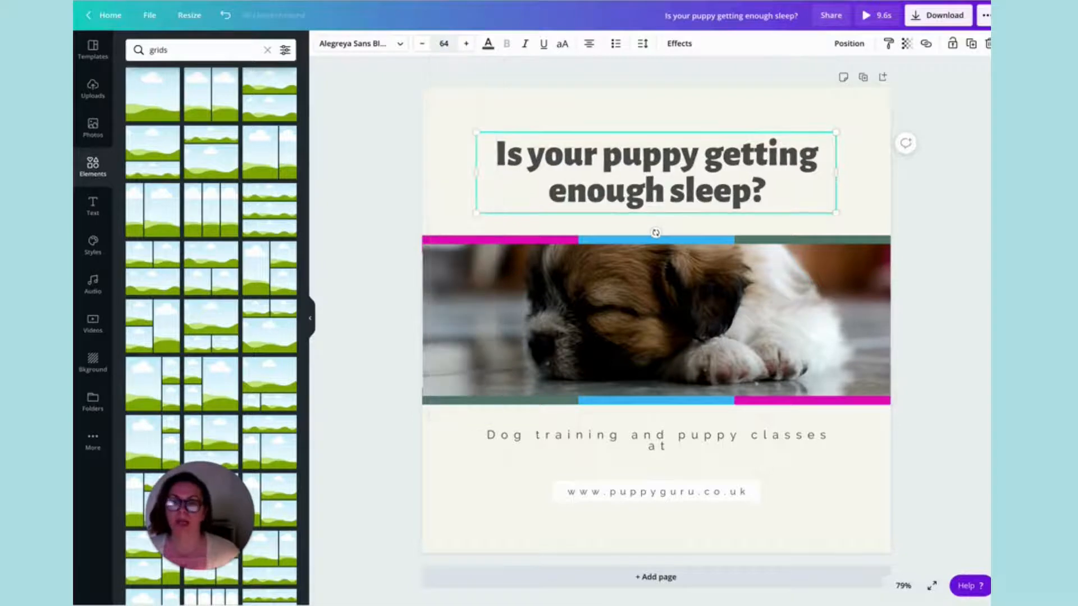
Widen the dog training tagline to fit on one line and move it and the web address lower on the page.
click(680, 438)
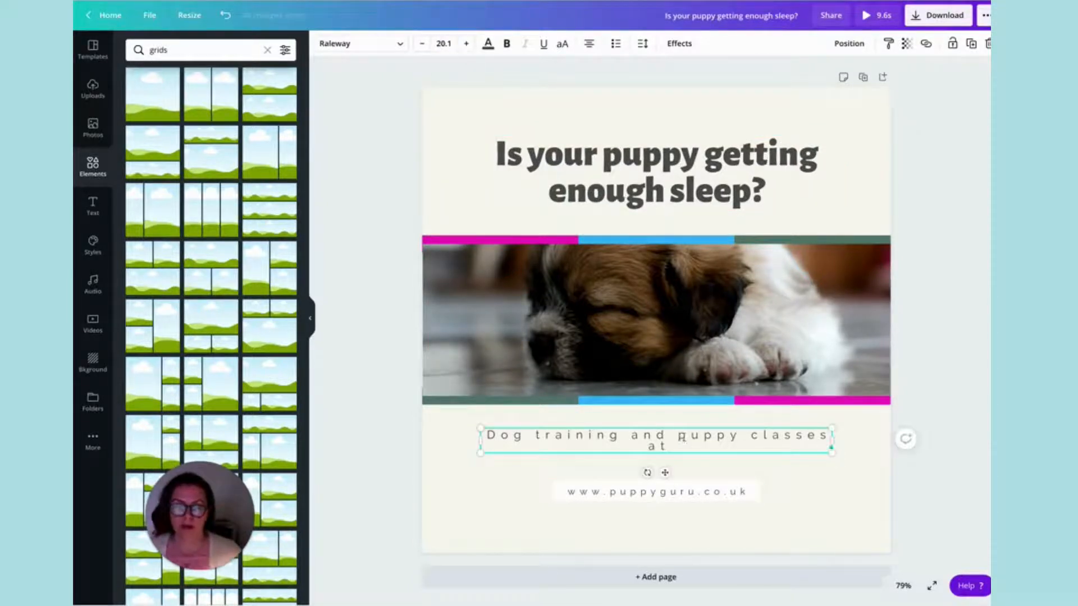
drag(839, 440, 865, 443)
drag(683, 457, 684, 511)
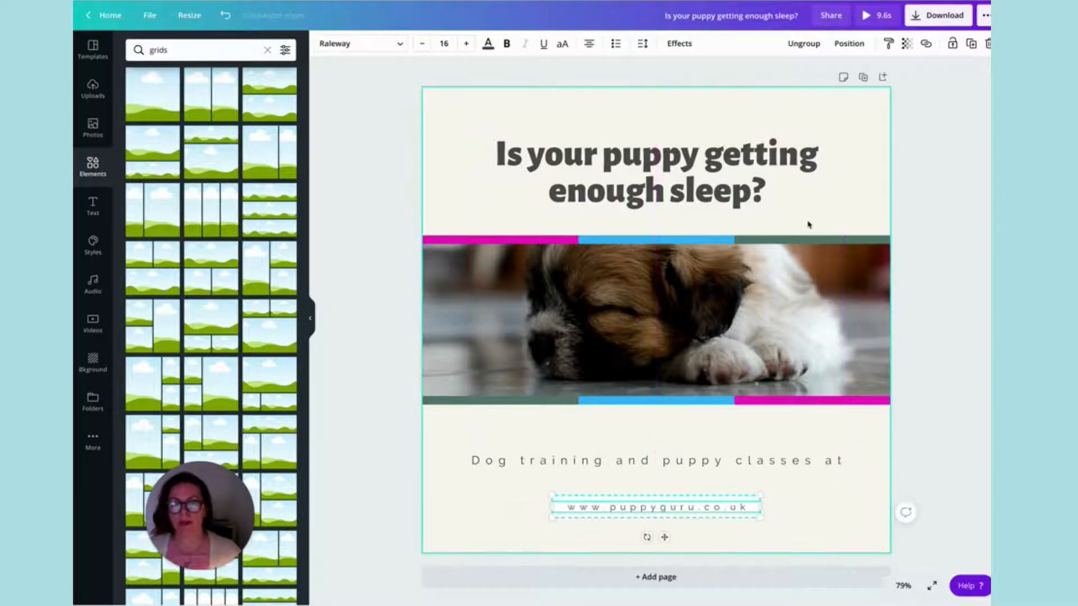
drag(720, 464, 725, 484)
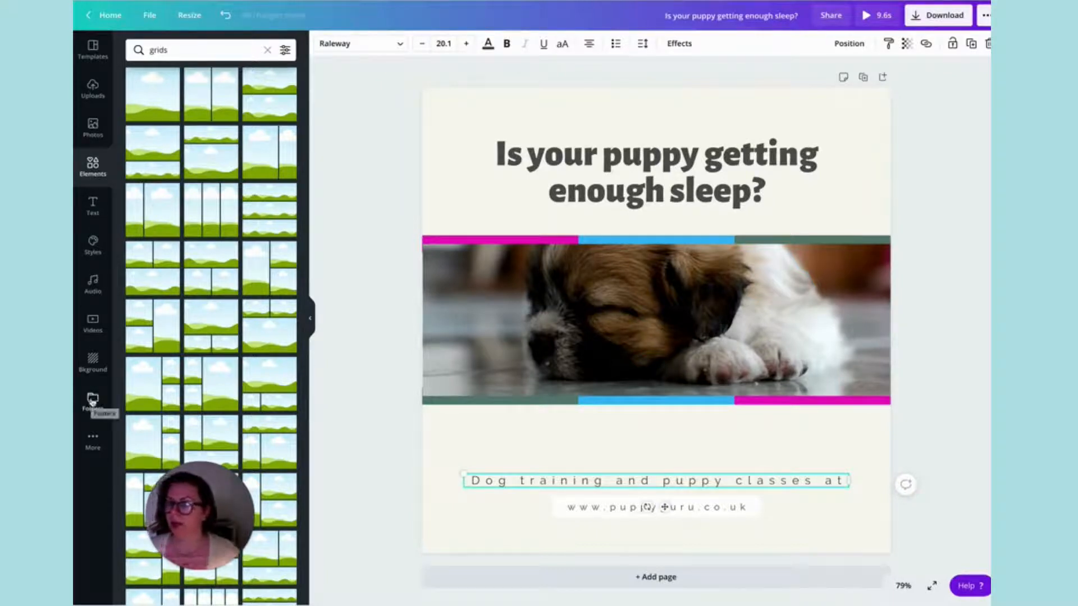
Add the Puppy Guru logo from the Logos folder, crop off its coloured dots and shrink it to fit between the video and the tagline.
click(92, 400)
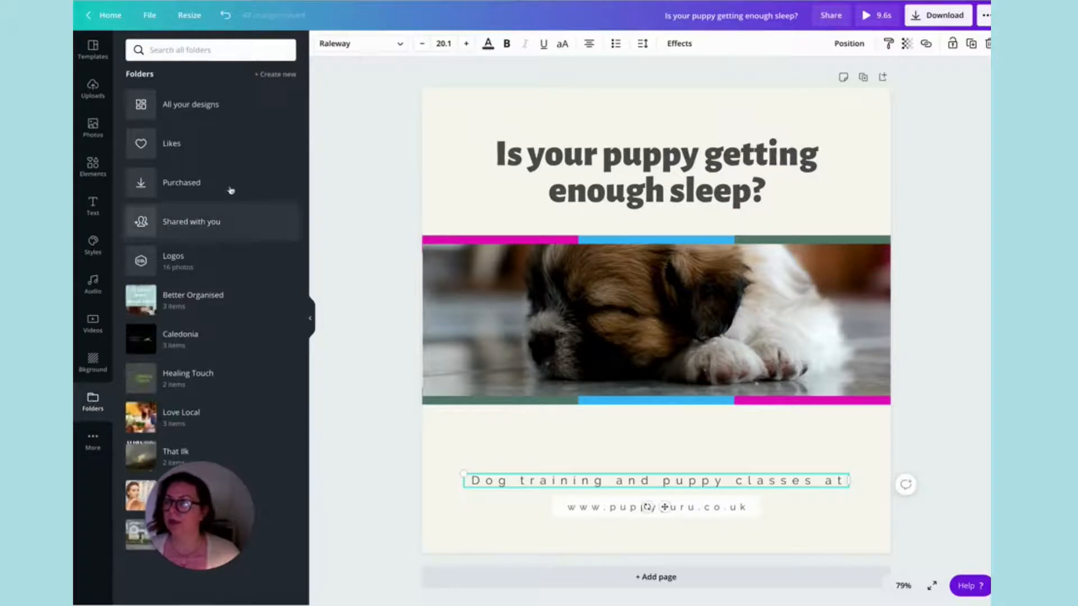
click(178, 262)
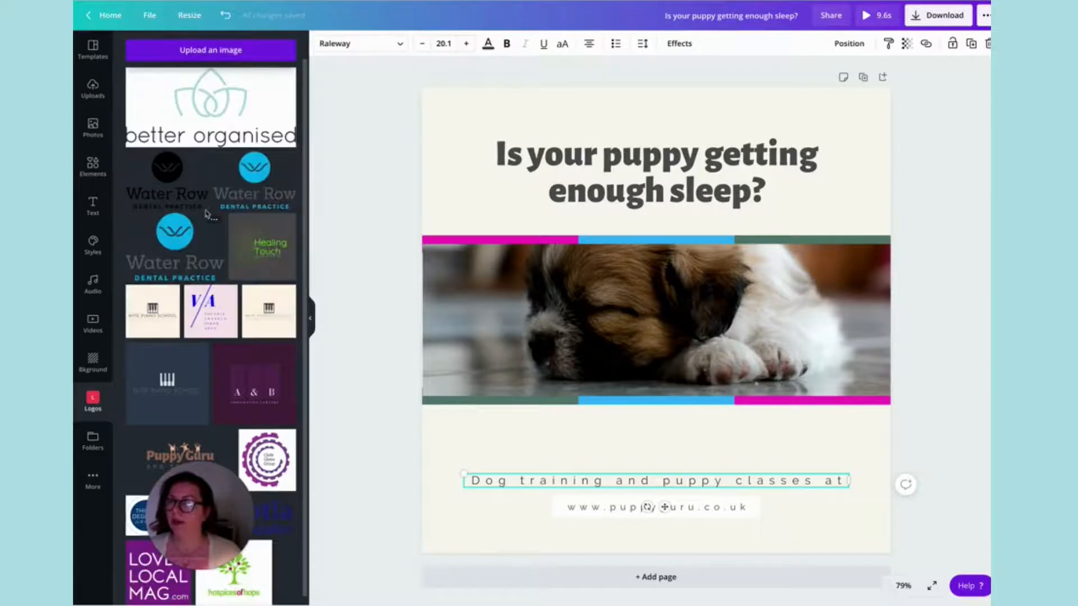
scroll(206, 213, down, 1)
drag(168, 443, 610, 430)
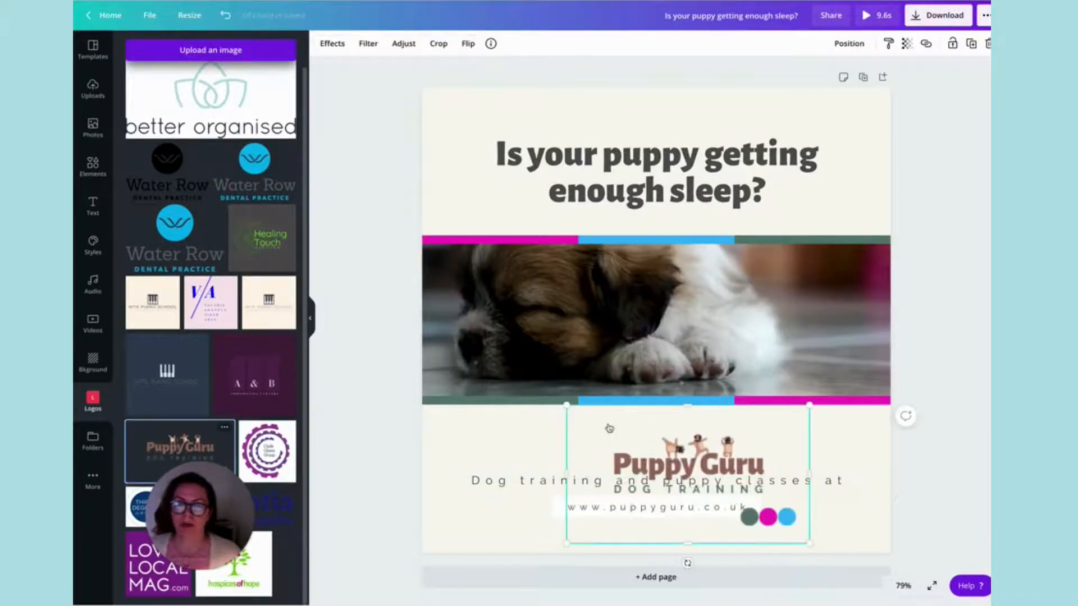
drag(686, 541, 692, 508)
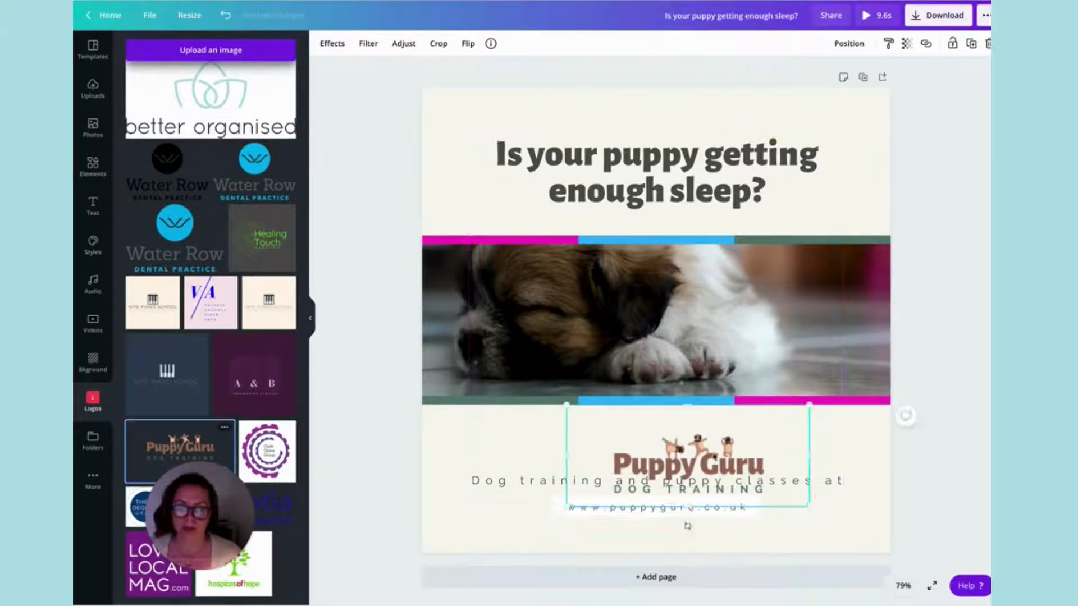
drag(566, 505, 664, 467)
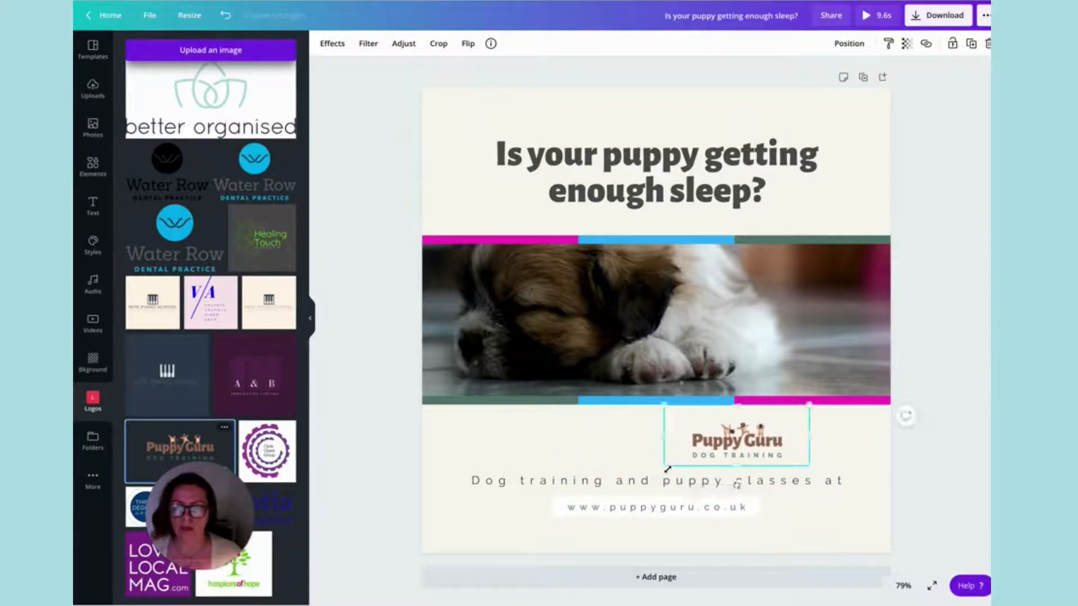
drag(741, 438, 658, 440)
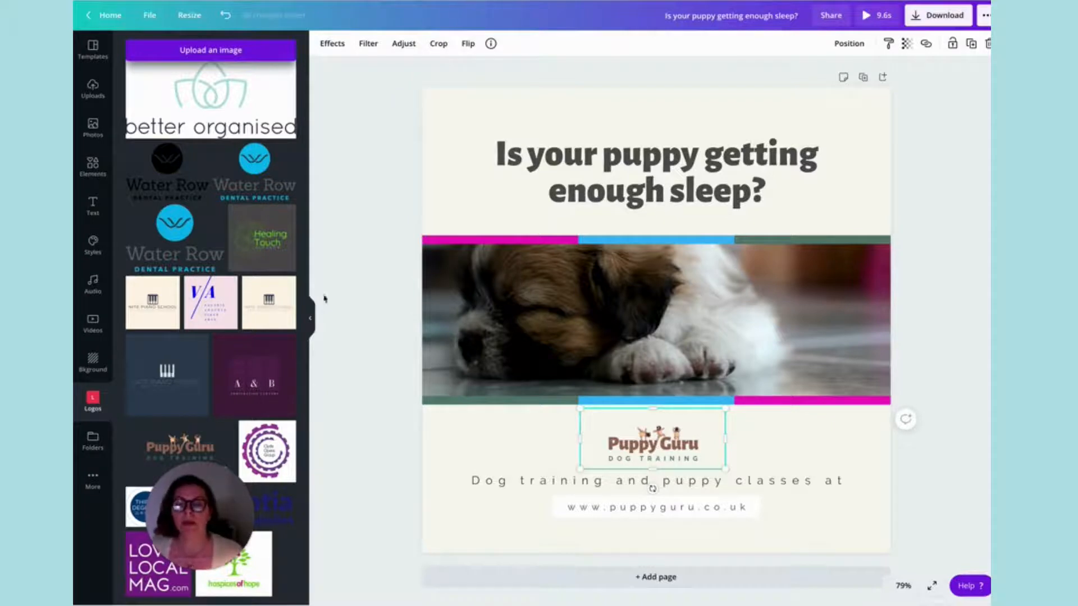
Move the Puppy Guru logo to the top centre of the page and place the heading directly beneath it.
drag(672, 434, 666, 124)
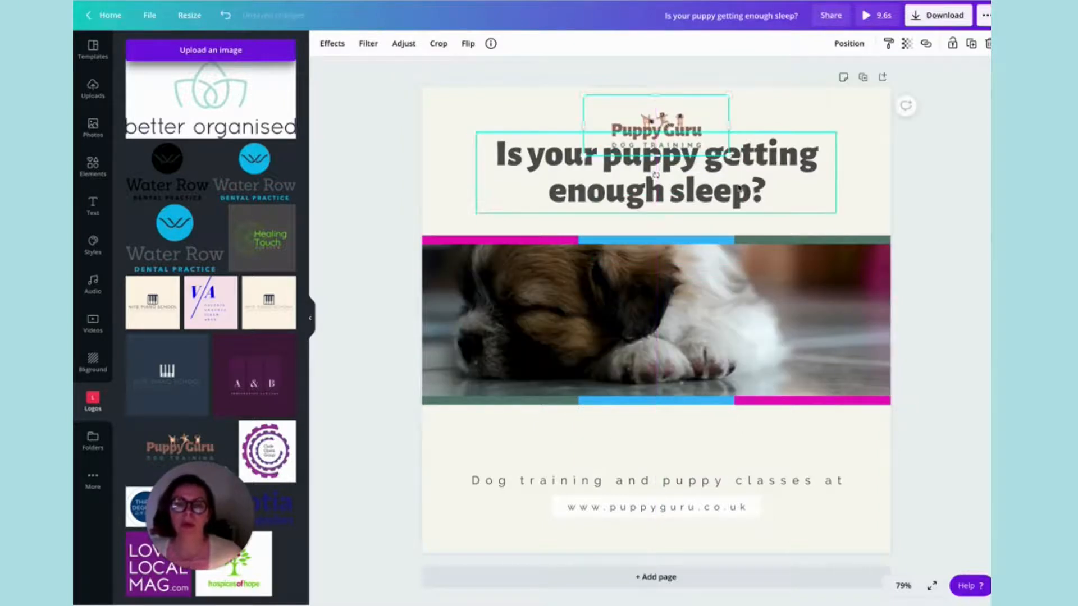
drag(746, 181, 750, 438)
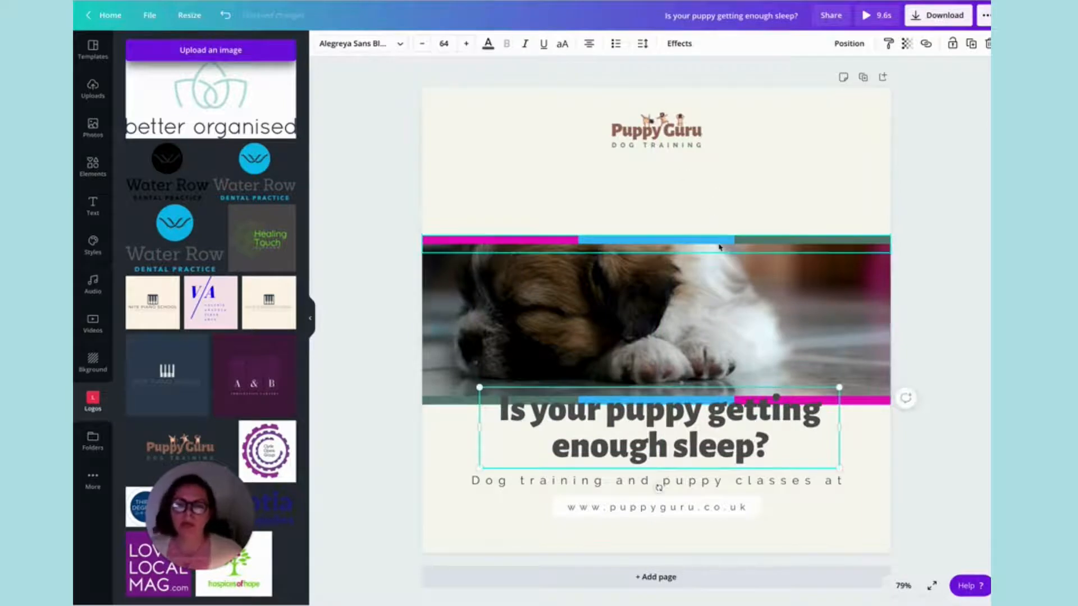
drag(670, 444, 665, 205)
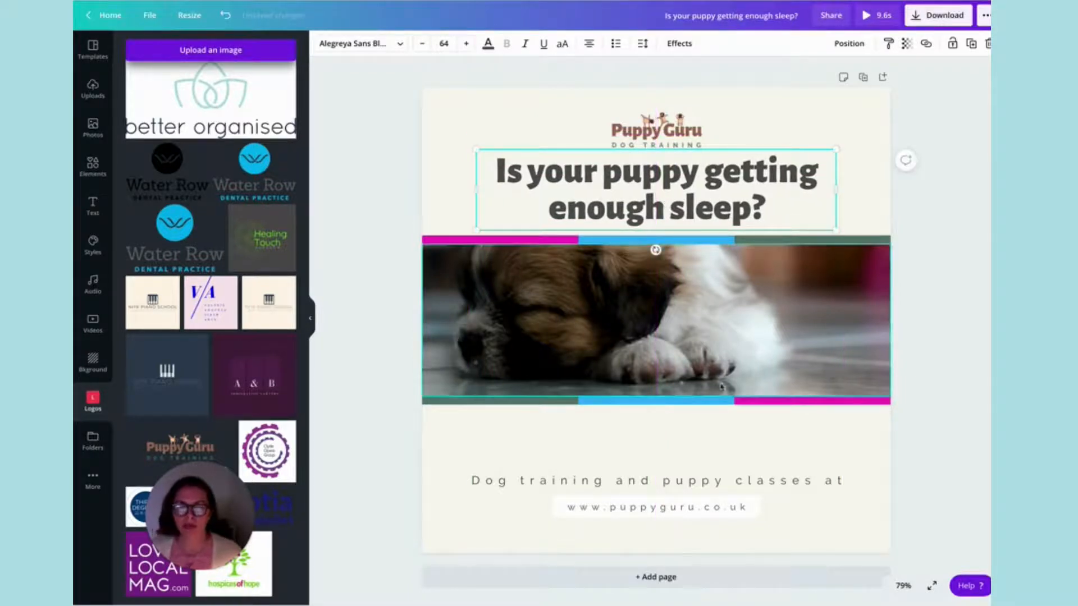
Move the lower coloured strip down slightly and extend the video's lower edge to meet it.
click(725, 344)
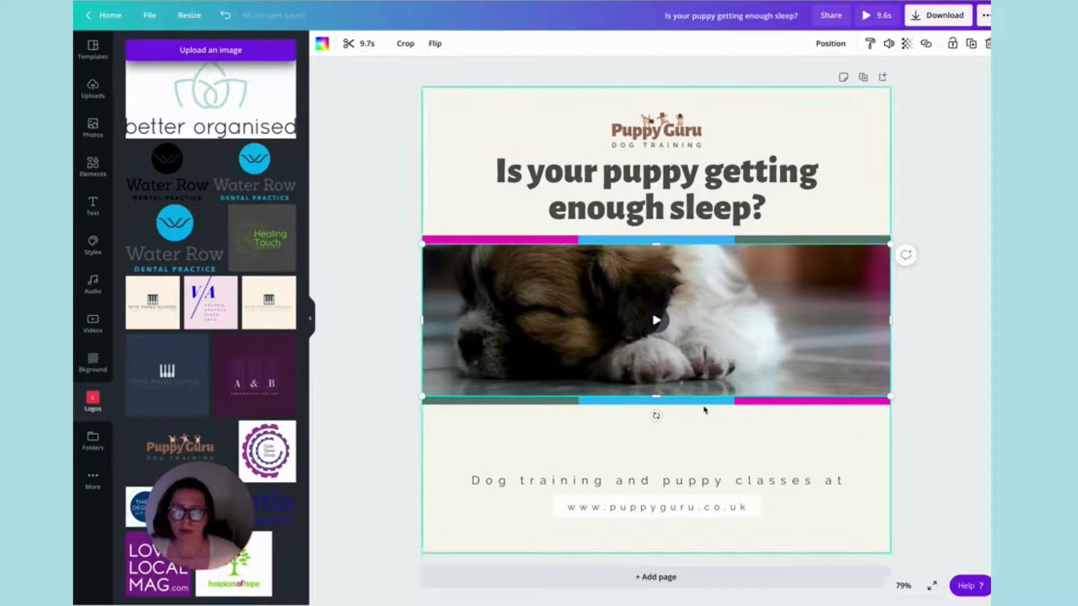
drag(723, 401, 722, 425)
click(651, 392)
drag(656, 393, 653, 412)
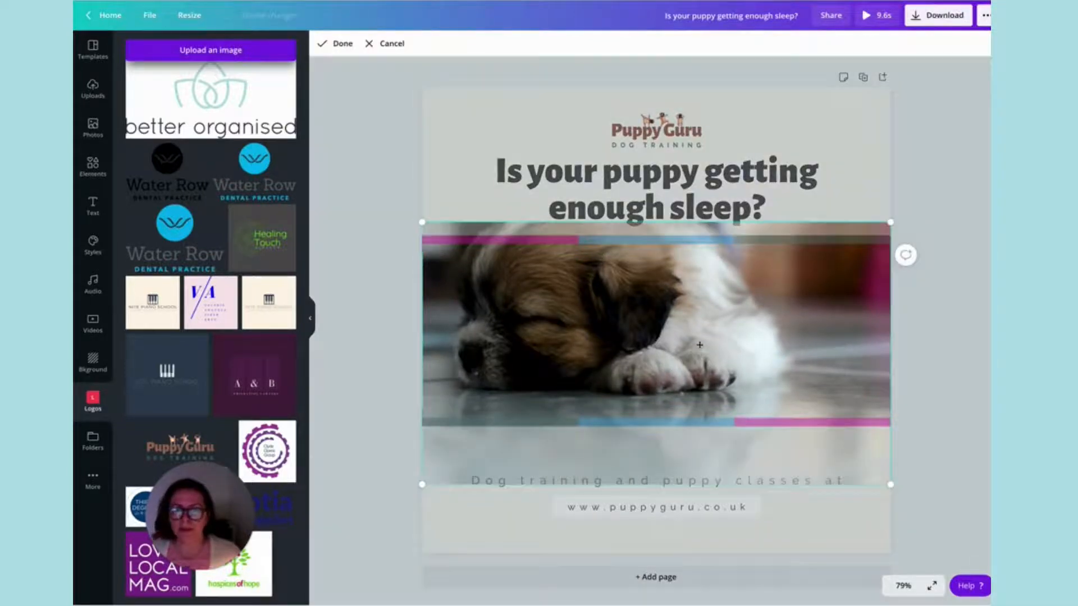
Shift the puppy footage down slightly within its video frame and apply the new crop.
double_click(673, 366)
drag(702, 346, 703, 363)
click(339, 43)
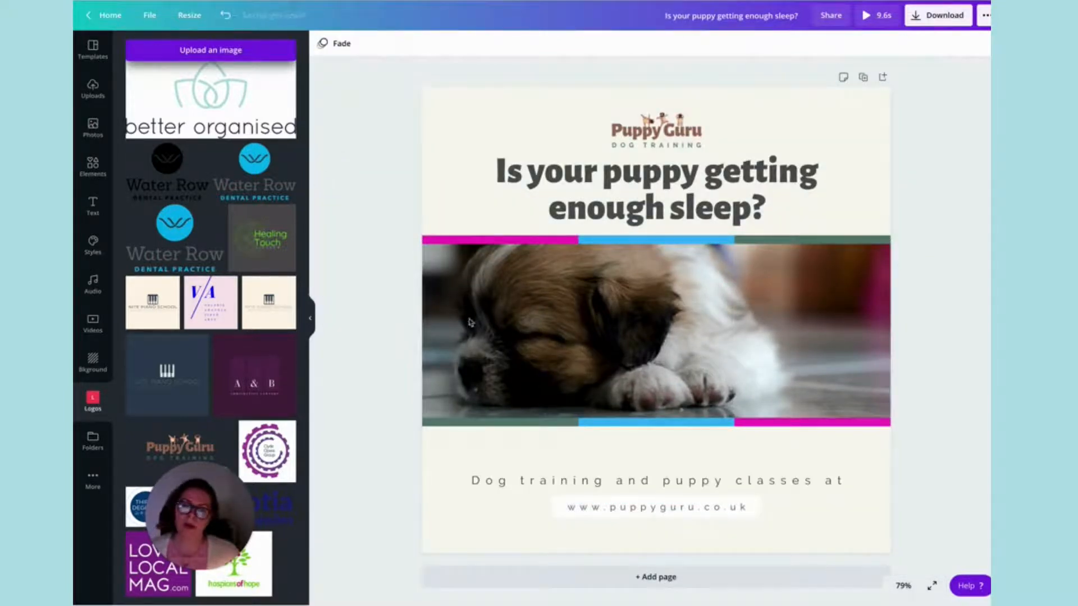
Play the puppy video within the design to check its framing, and pause it.
click(677, 336)
click(660, 335)
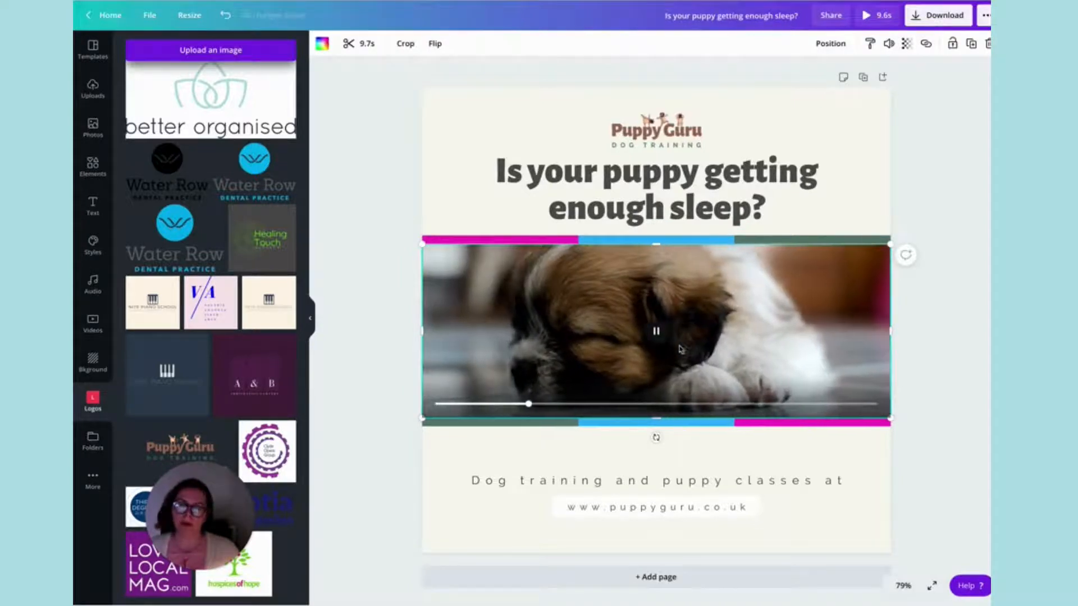
click(655, 331)
Colour the "Is your puppy getting enough sleep?" heading brown from the Puppy guru palette.
click(692, 205)
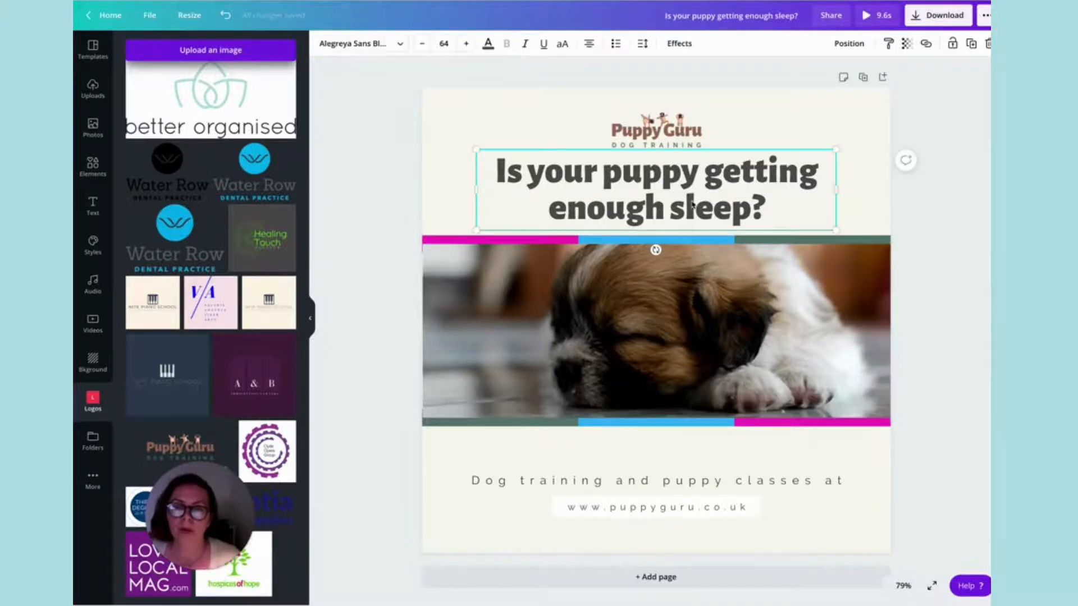
click(487, 43)
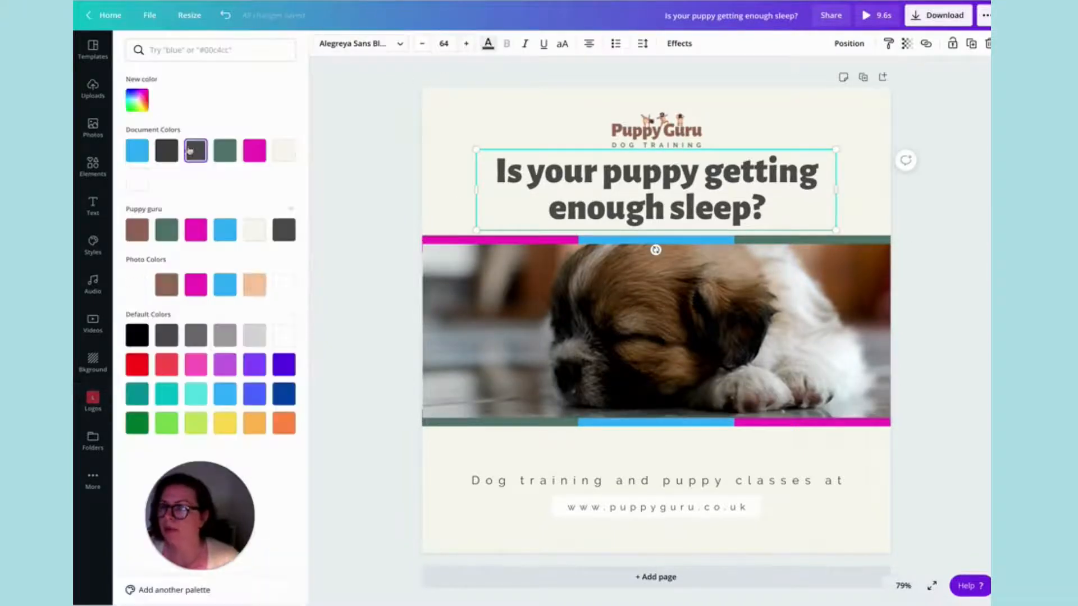
click(137, 230)
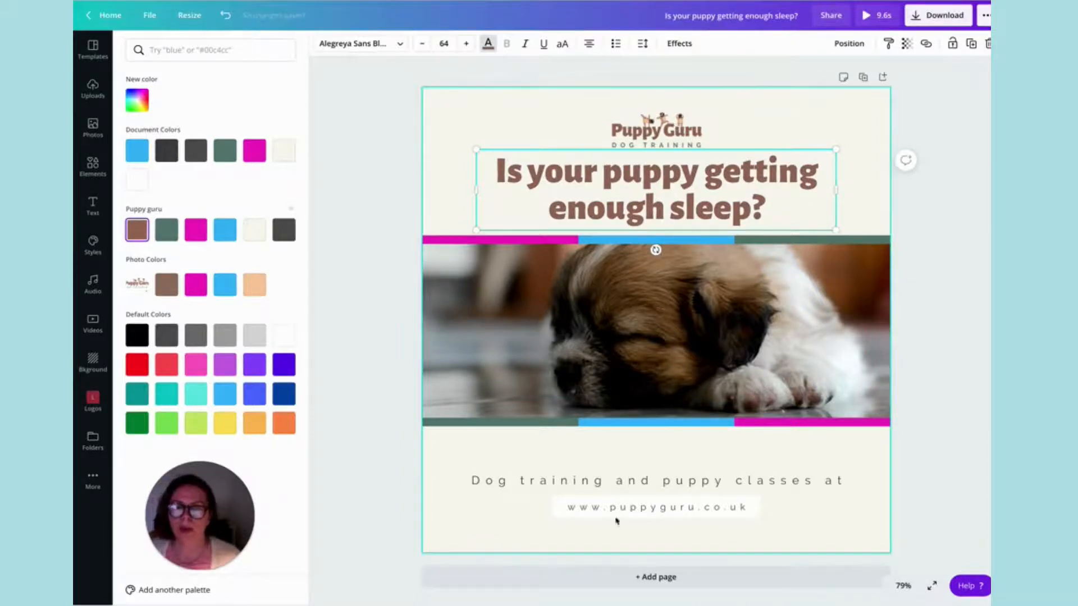
Colour the dog training tagline with the brown from the photo colours and make it bold.
click(772, 482)
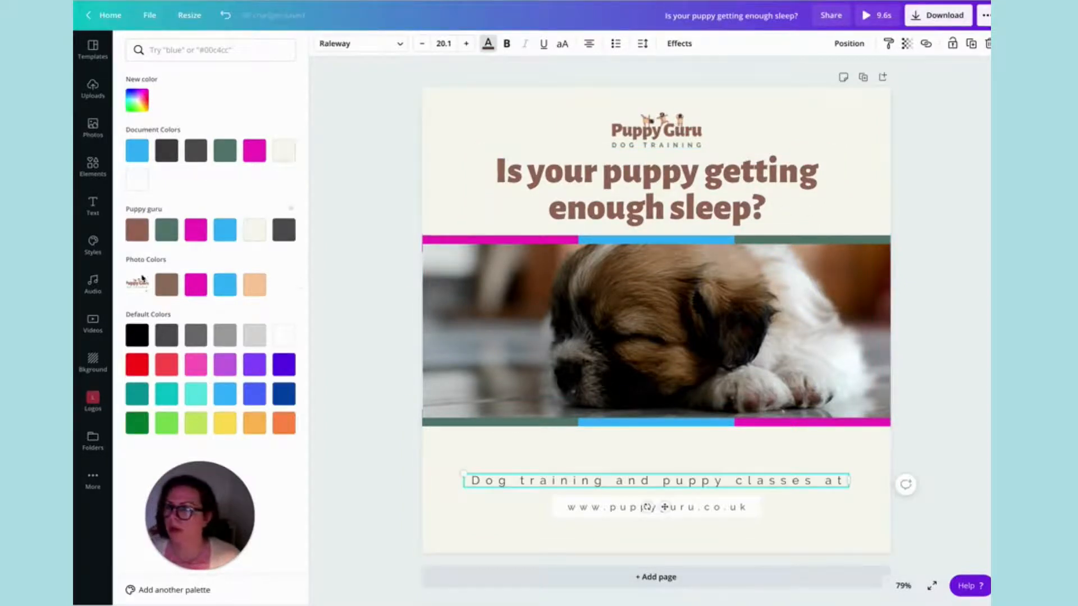
click(174, 289)
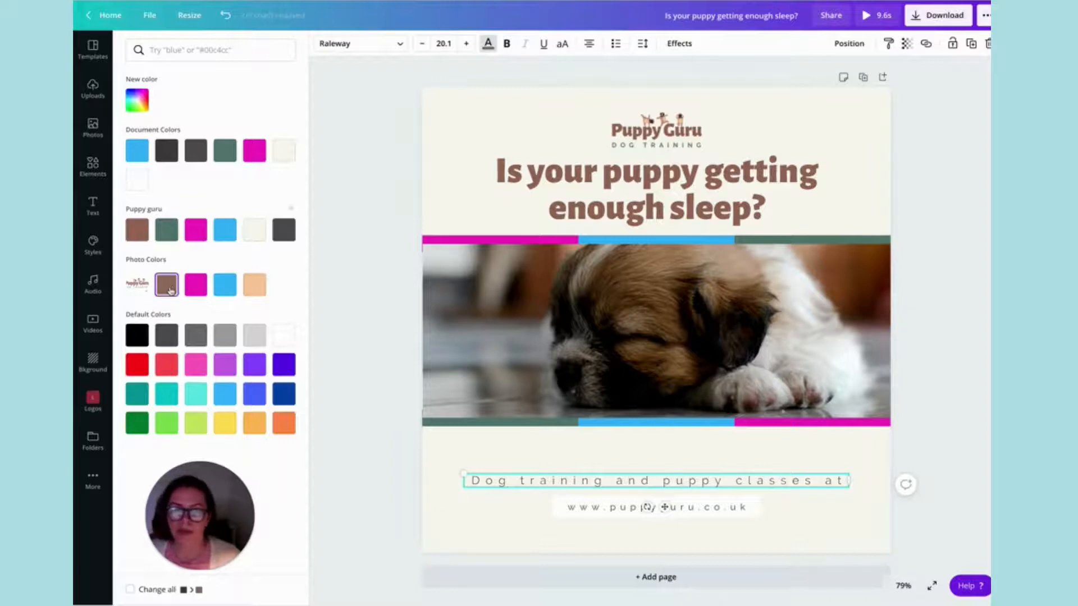
click(507, 49)
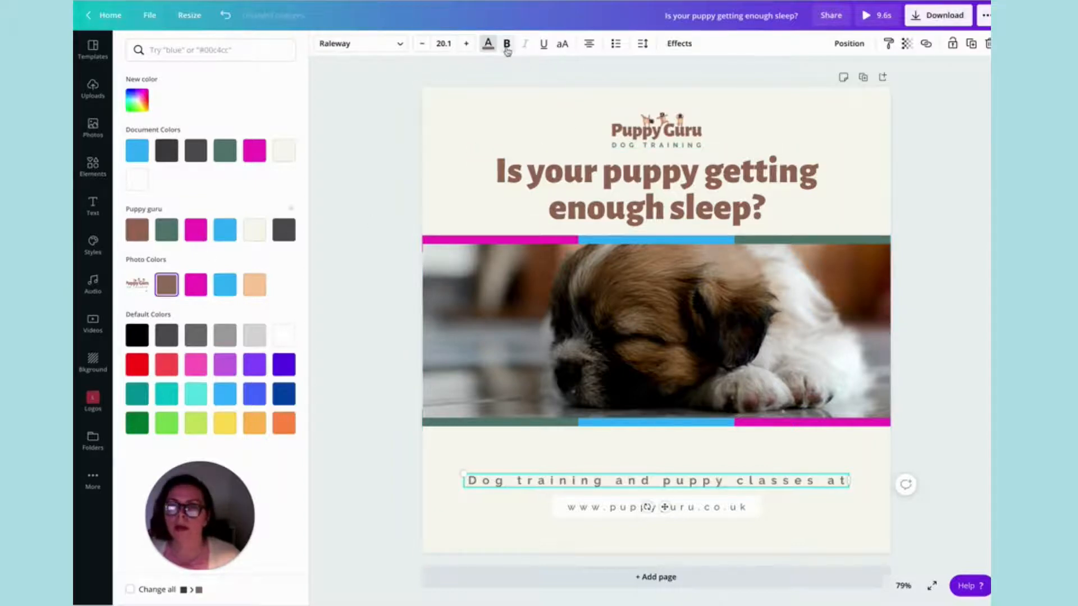
Set the font size of the "Dog training and puppy classes at" tagline to 24.
click(444, 43)
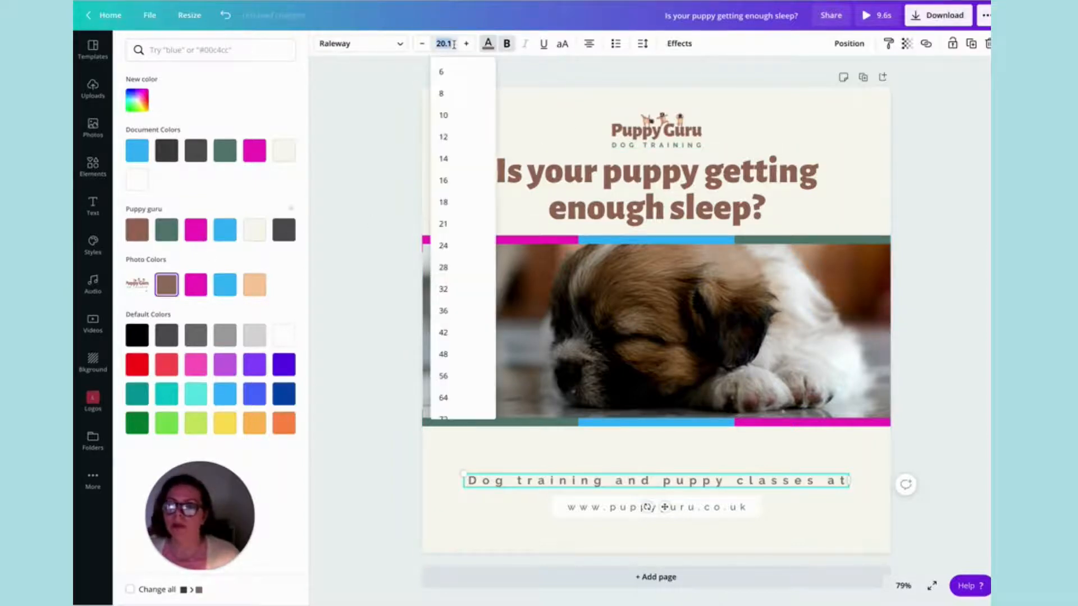
text(24)
key(Return)
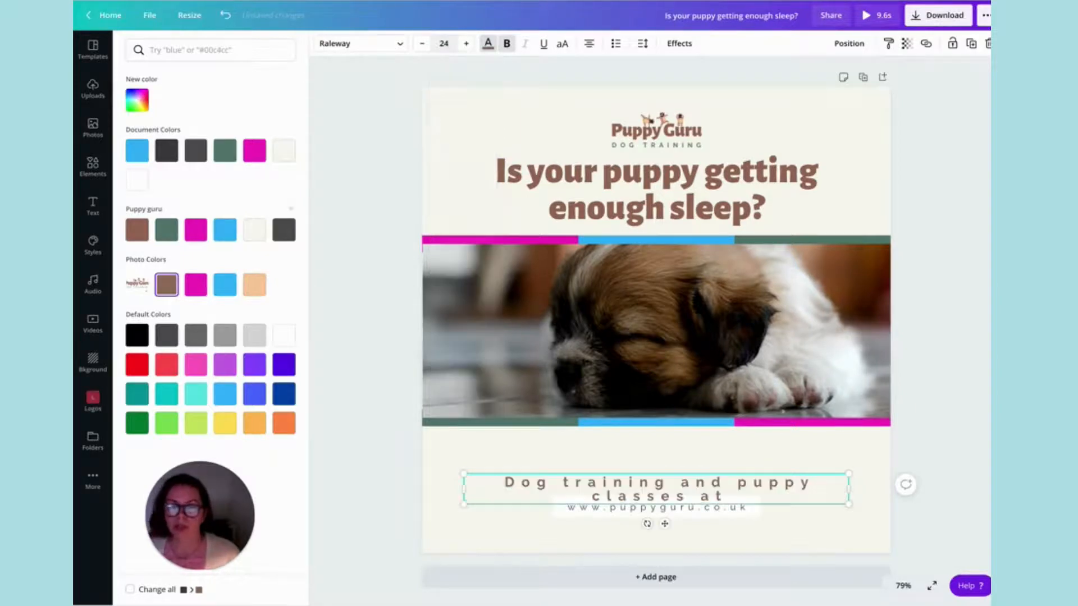
Reduce the letter spacing of the whole dog training tagline to 165 so it fits on one line.
double_click(805, 489)
key(ctrl+a)
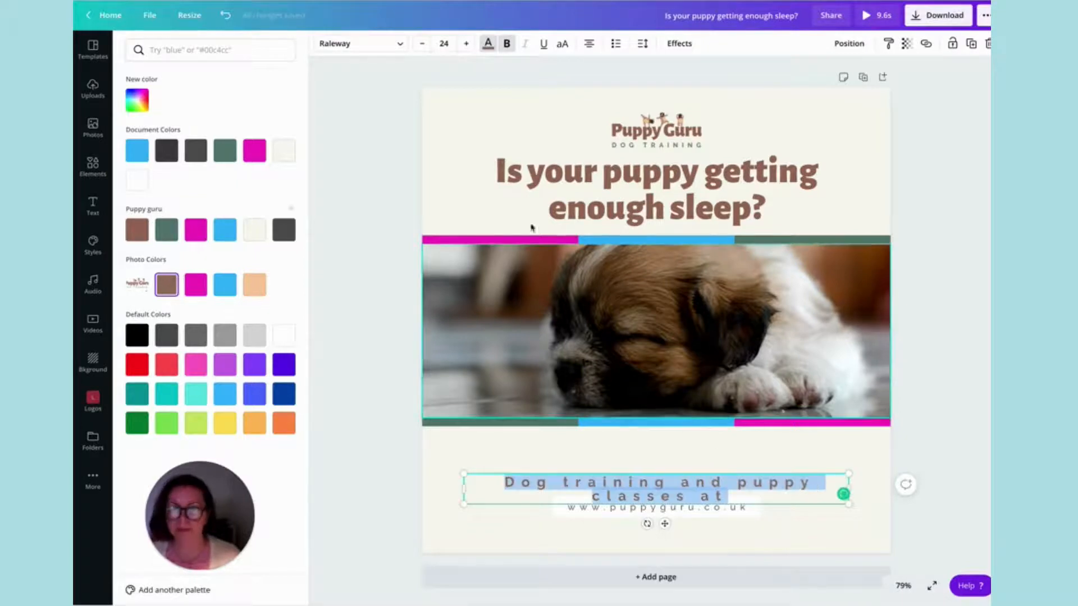
click(642, 44)
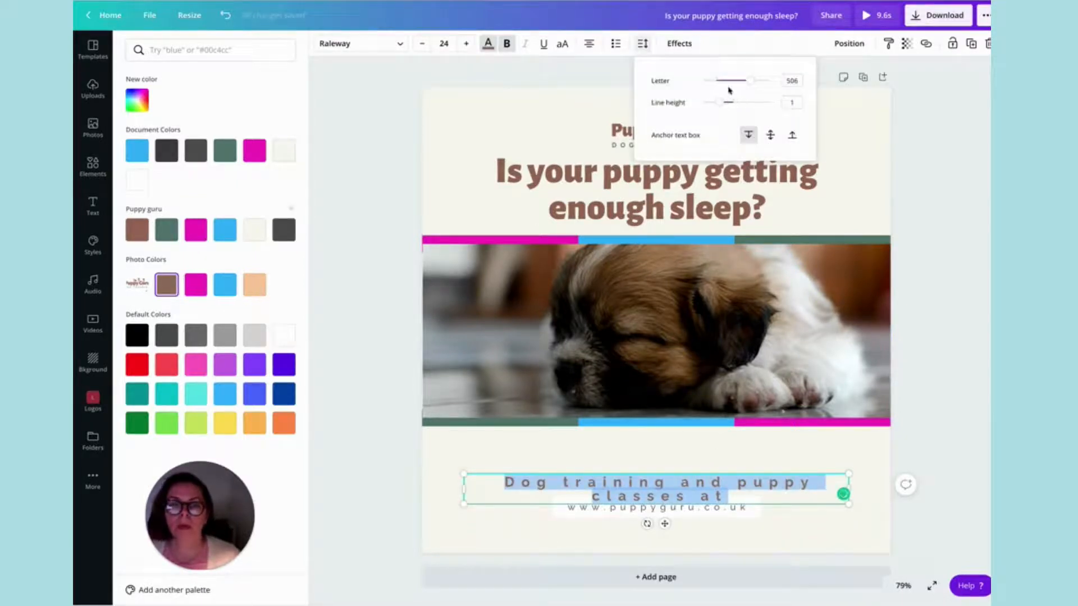
drag(749, 81, 728, 92)
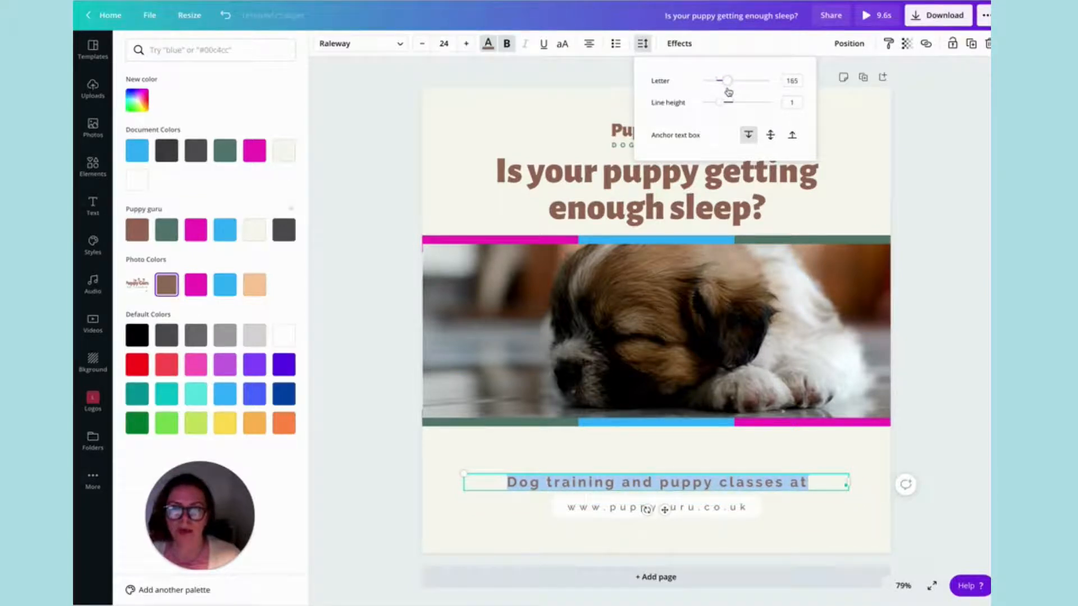
click(478, 143)
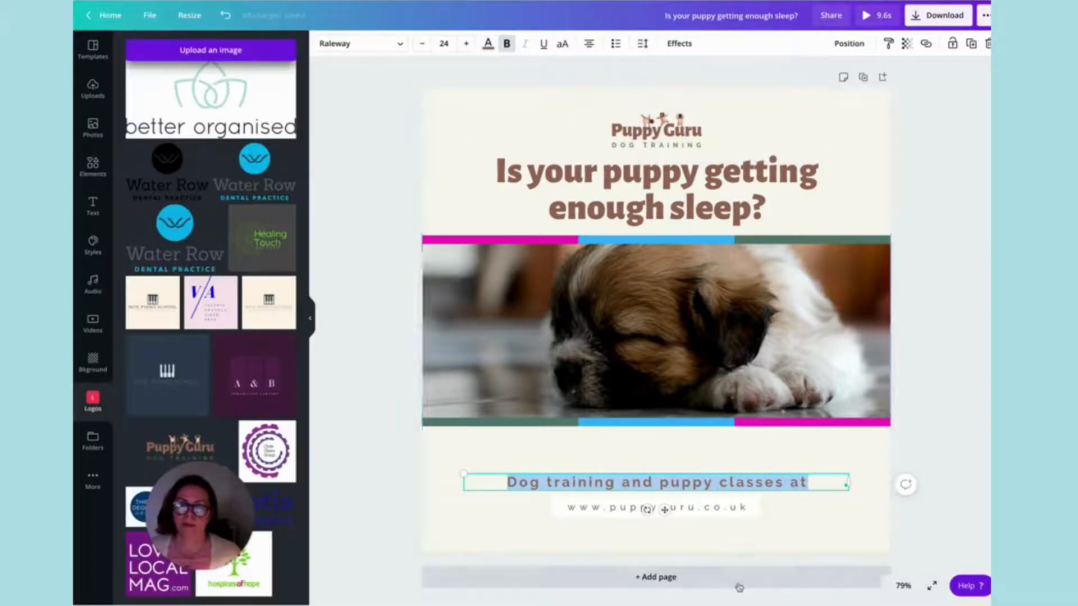
Ungroup the web address from its white box, move the text clear above the tagline and delete the box.
click(730, 513)
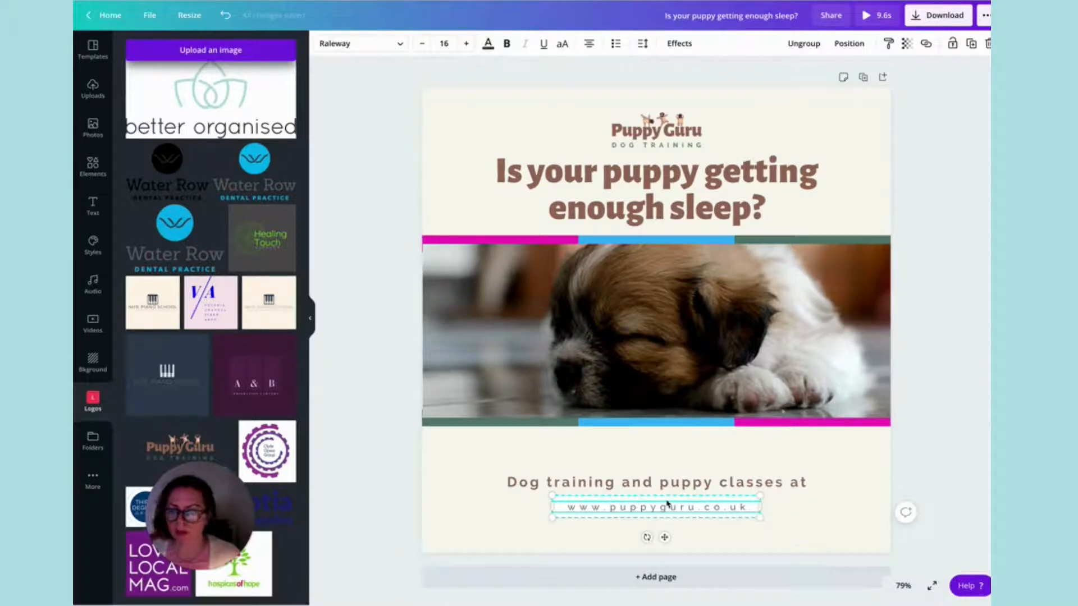
click(803, 43)
click(806, 508)
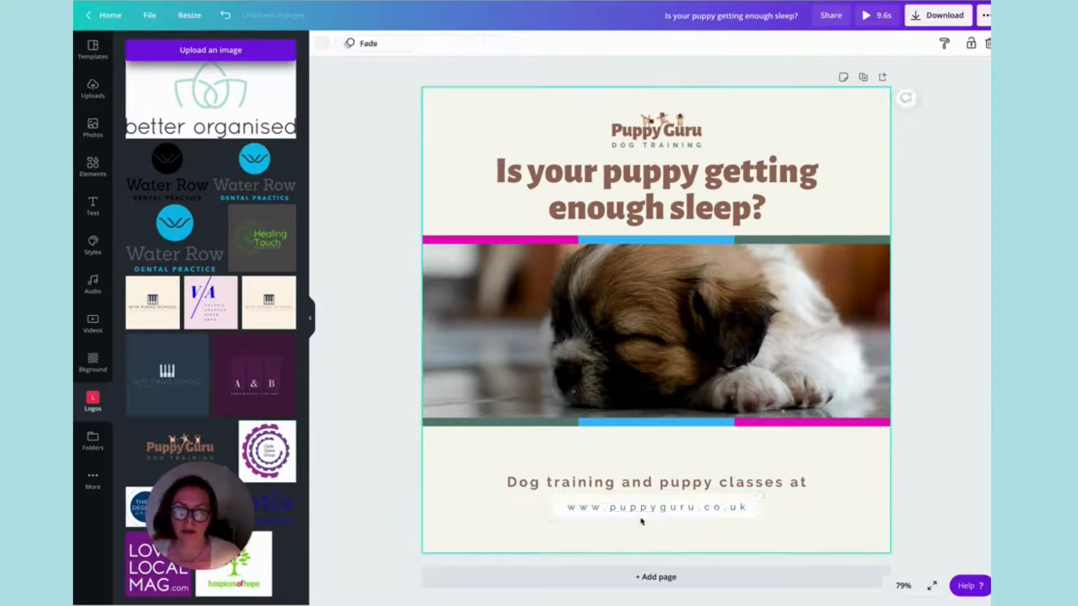
drag(645, 510, 656, 462)
click(662, 513)
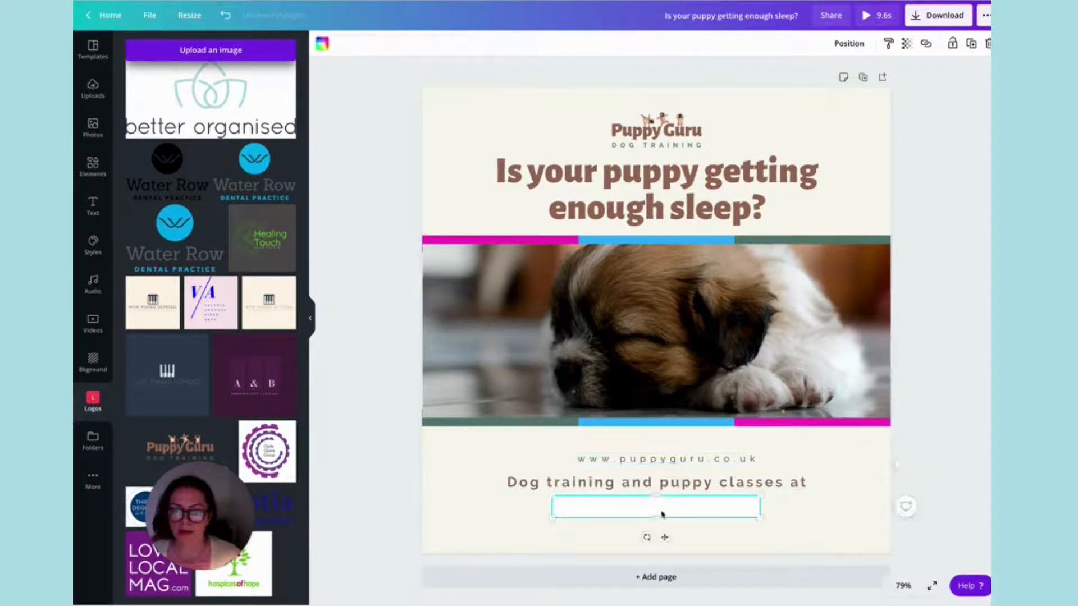
key(Delete)
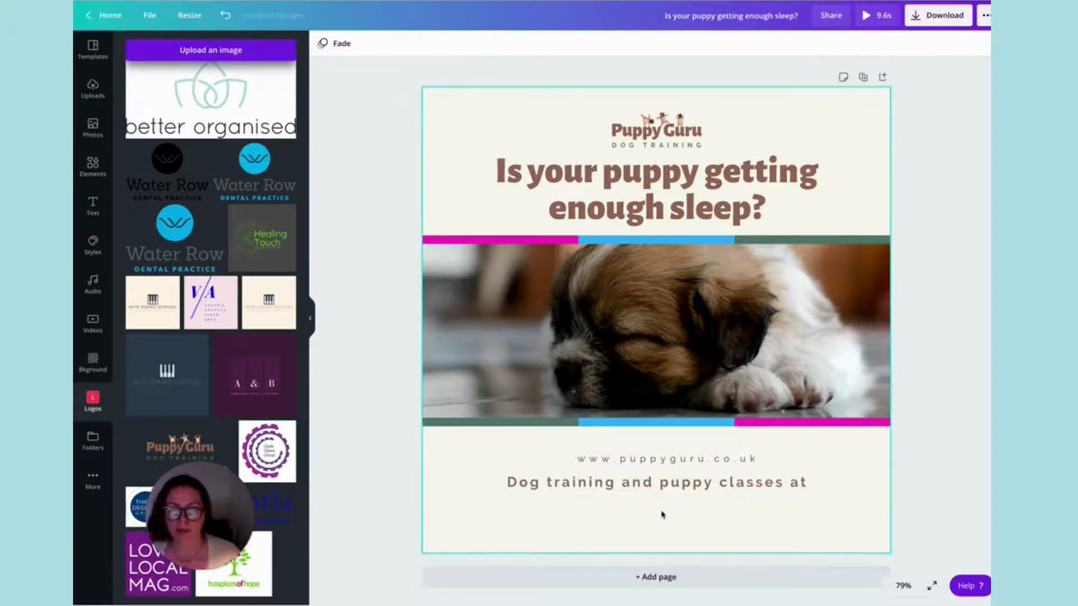
Place the web address back beneath the tagline, make it bold and colour it brown from the document colours.
drag(661, 458, 661, 507)
click(507, 45)
click(488, 45)
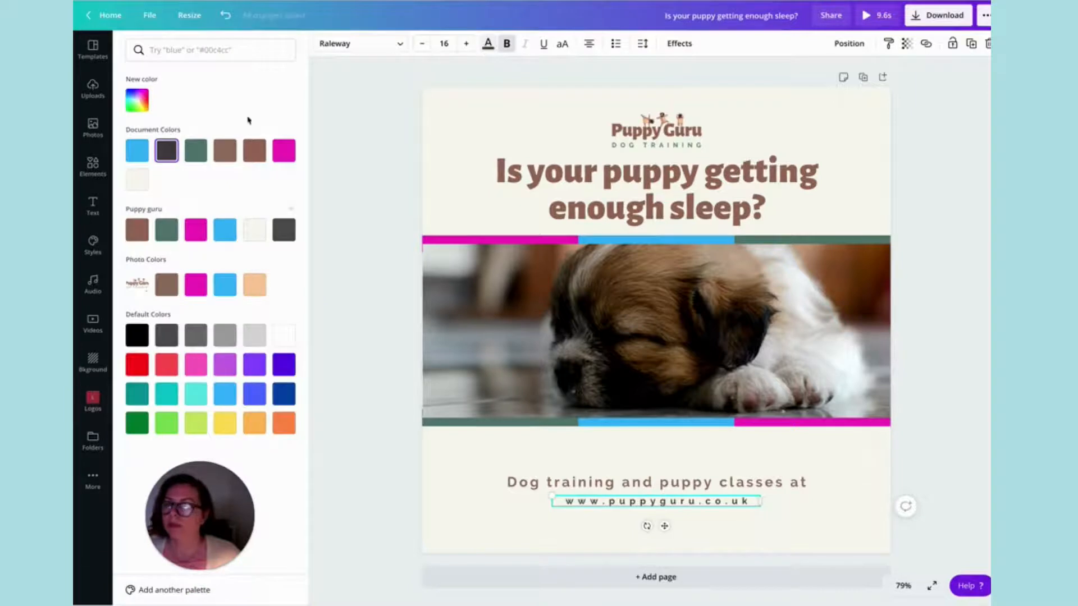
click(254, 150)
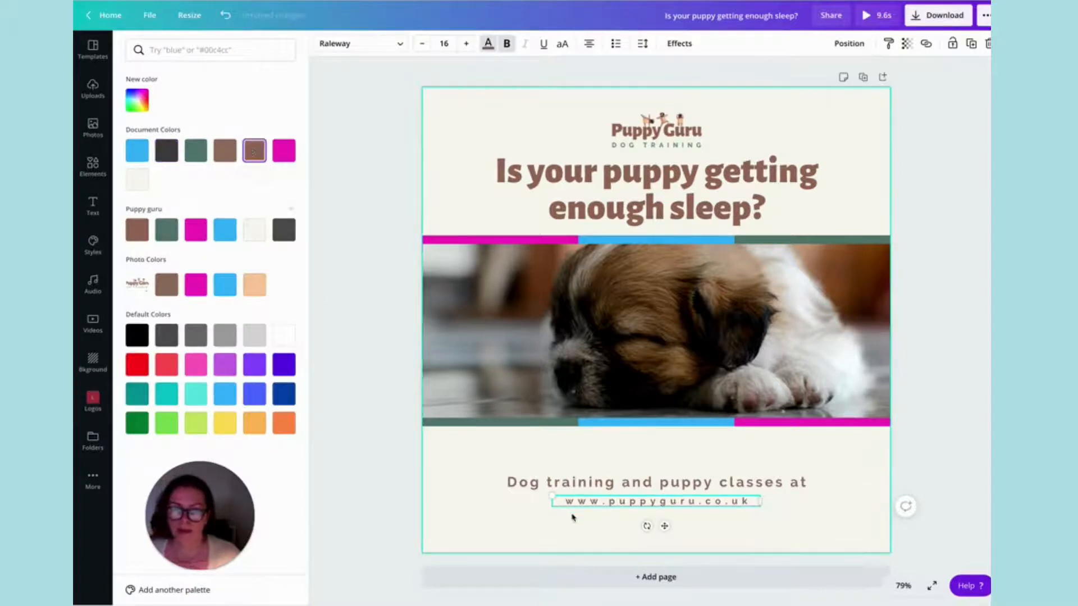
Group the tagline with the web address and move the group slightly down, centred in the space below the video.
shift+click(591, 482)
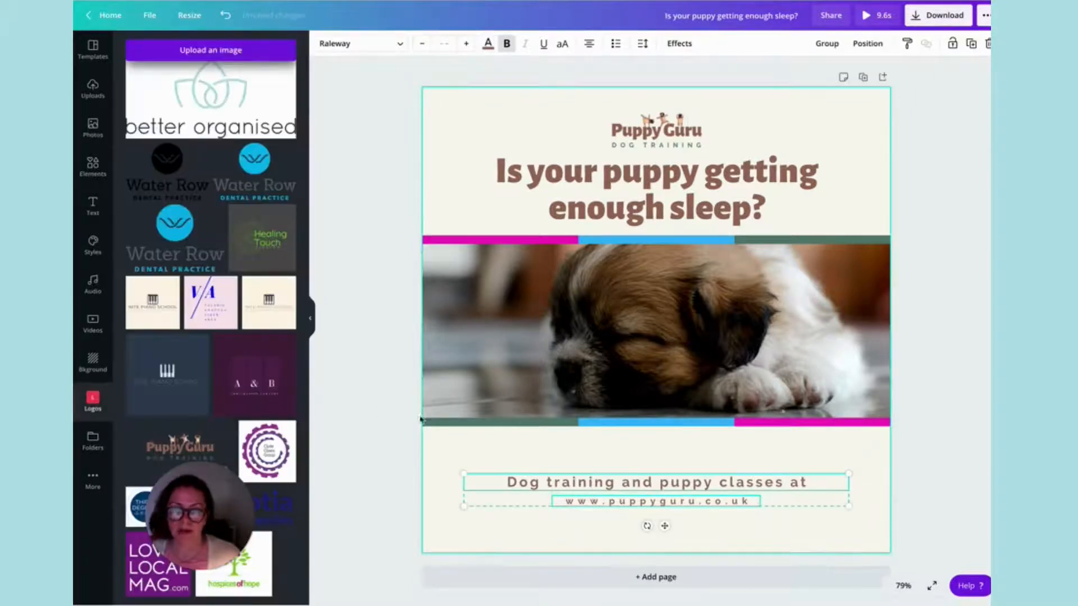
click(822, 43)
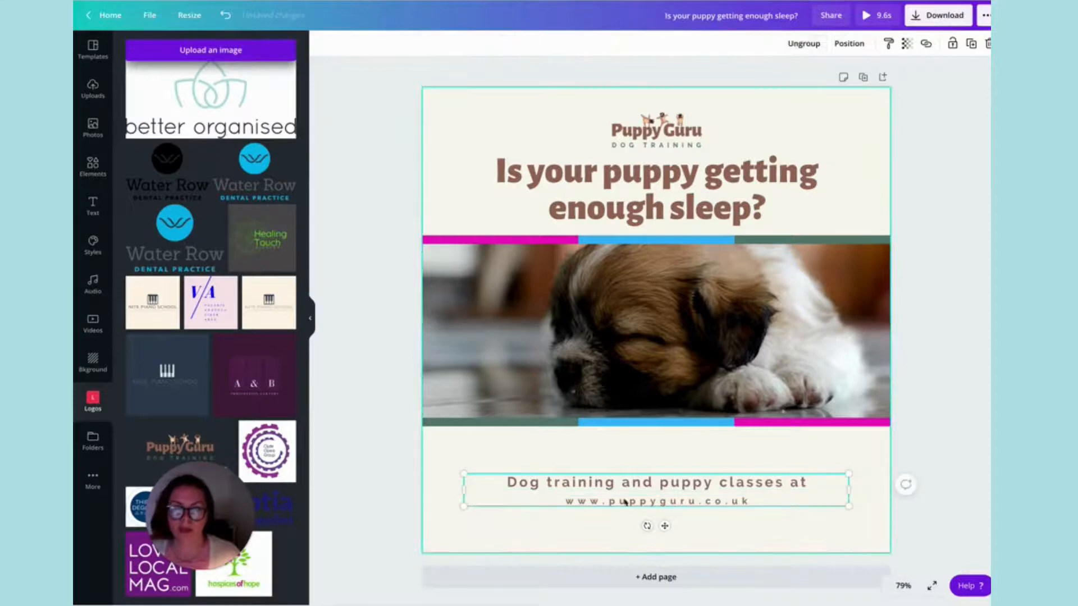
drag(698, 542, 664, 542)
click(668, 400)
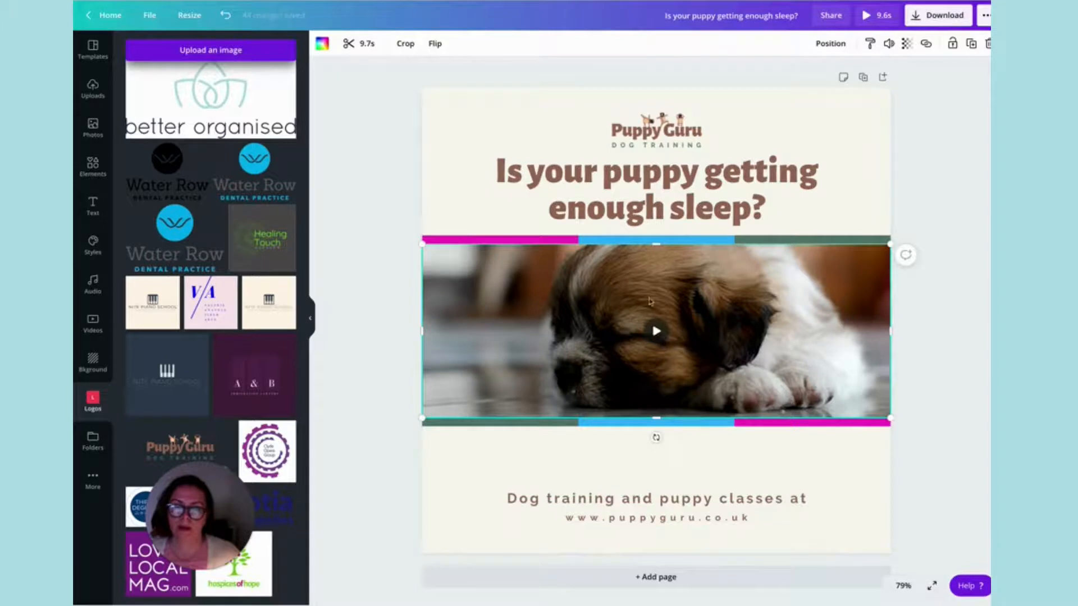
click(667, 238)
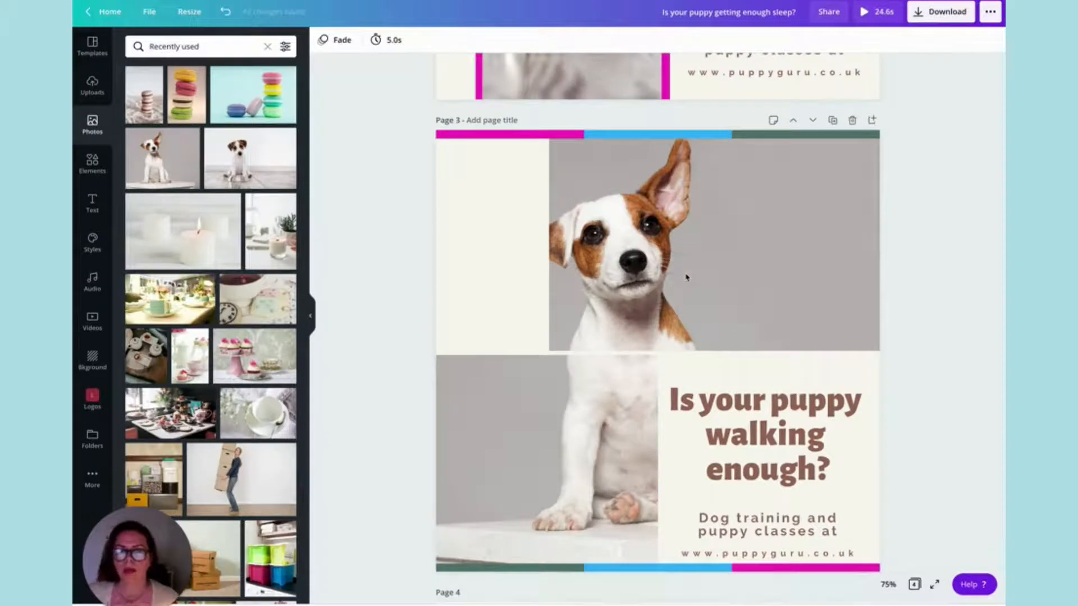
Review the puppy sleep, eating and walking pages of the design, ending at page 1.
scroll(686, 277, up, 8)
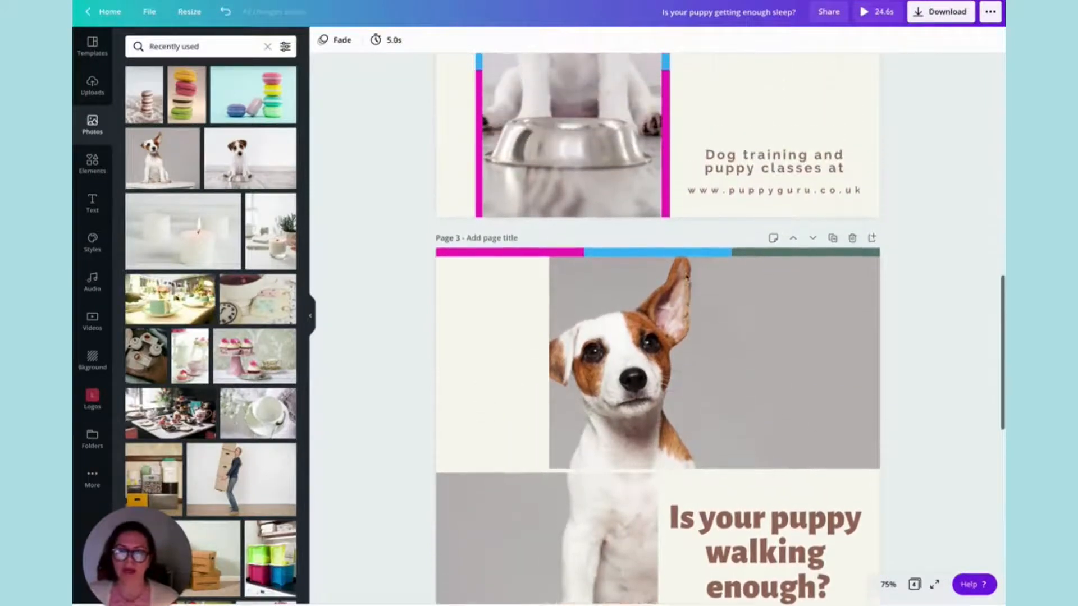
scroll(686, 277, up, 8)
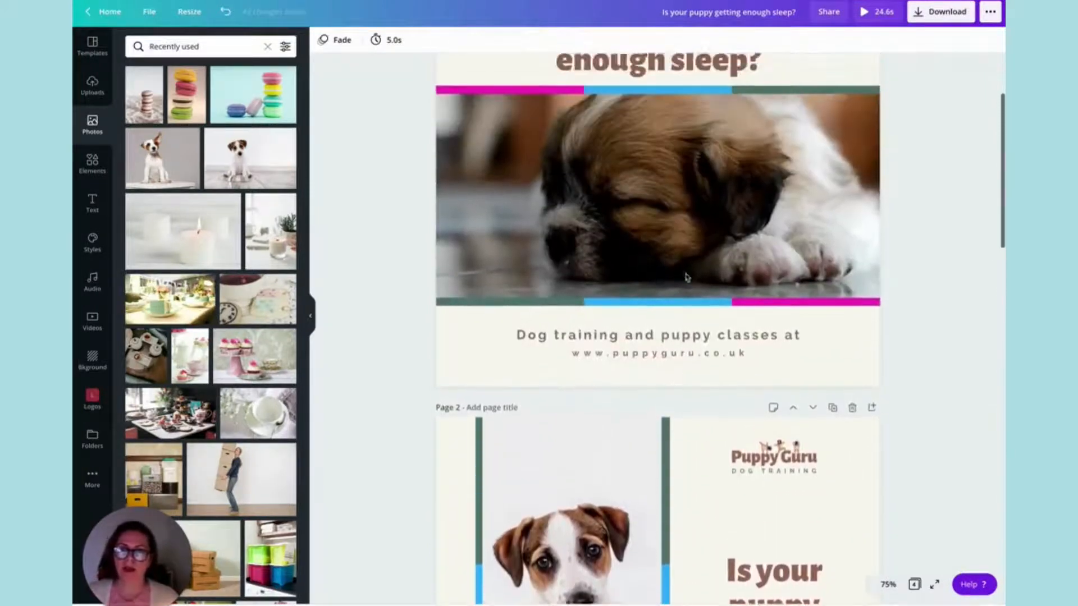
scroll(686, 277, down, 3)
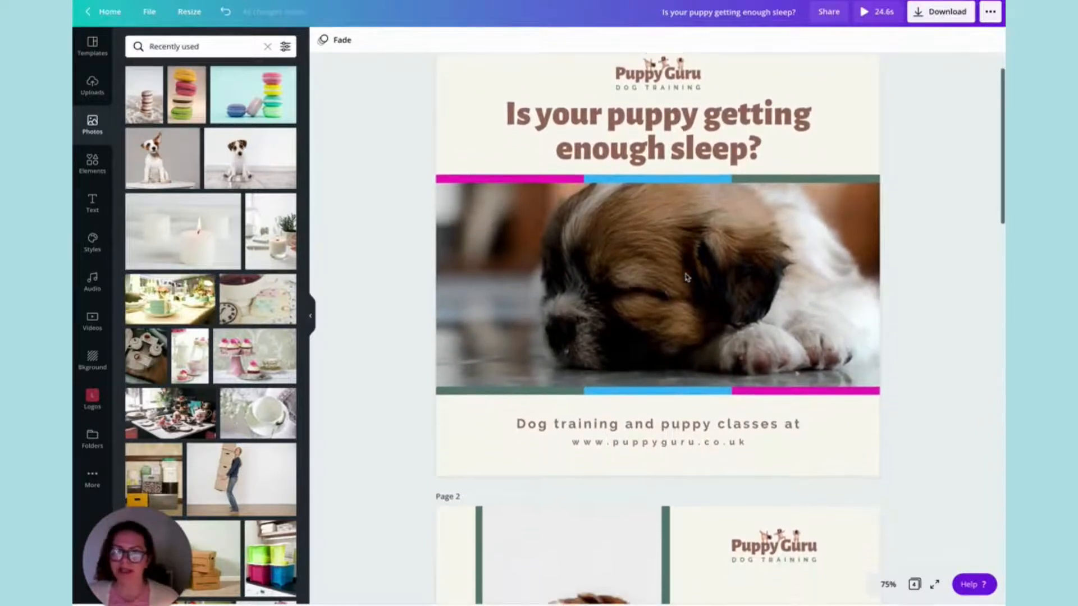
scroll(686, 277, down, 5)
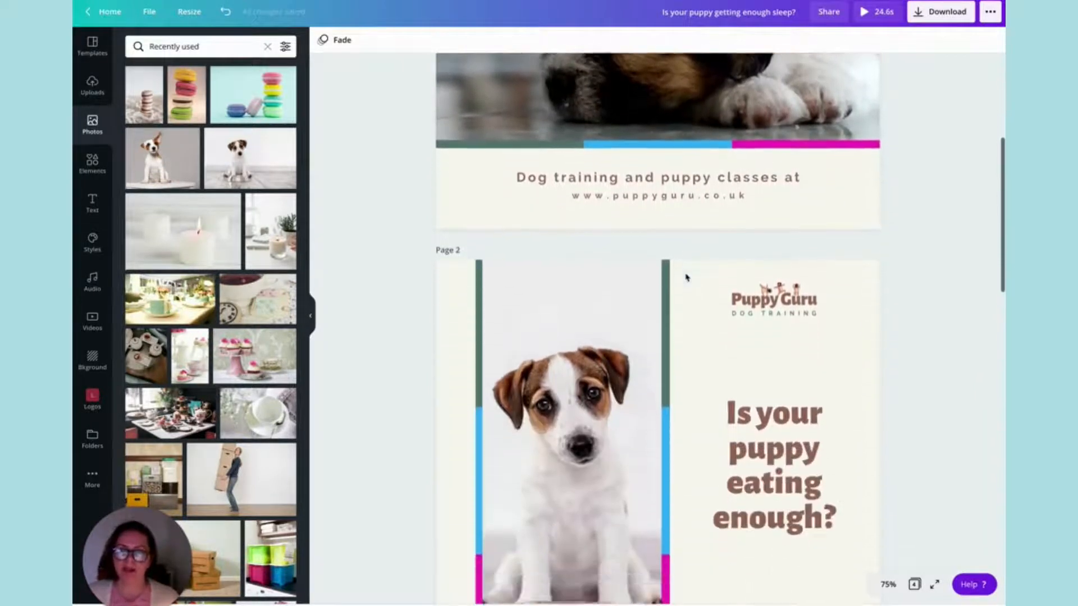
scroll(686, 276, down, 3)
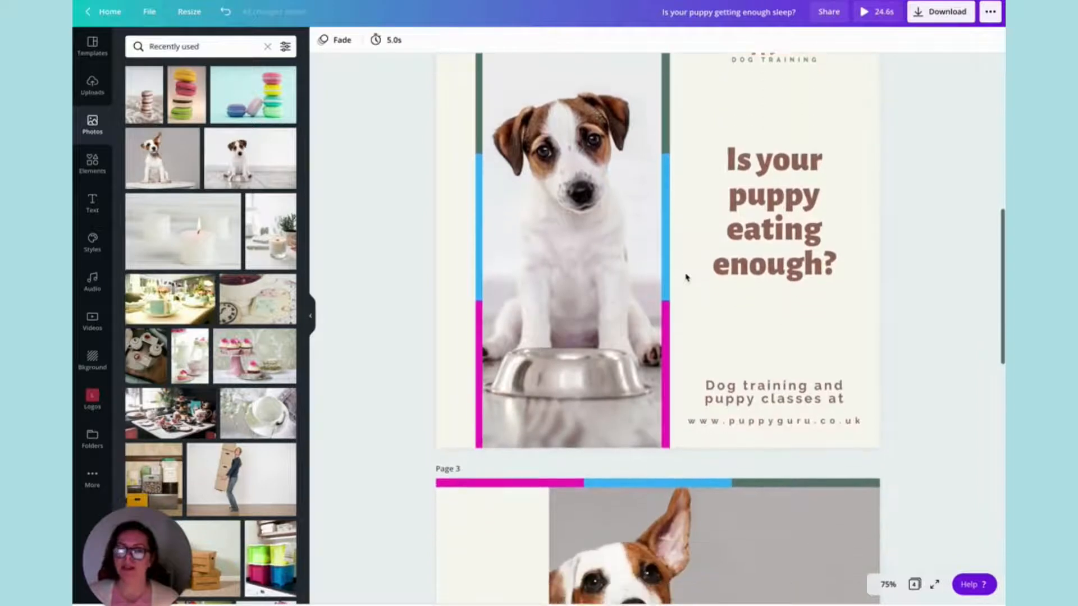
scroll(686, 277, down, 5)
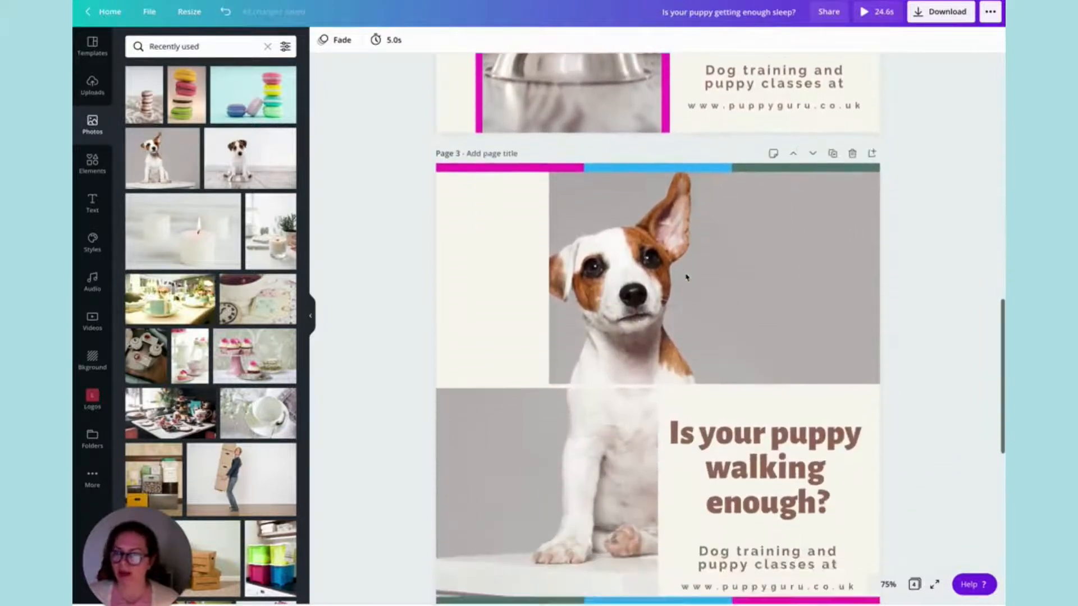
scroll(686, 277, up, 1)
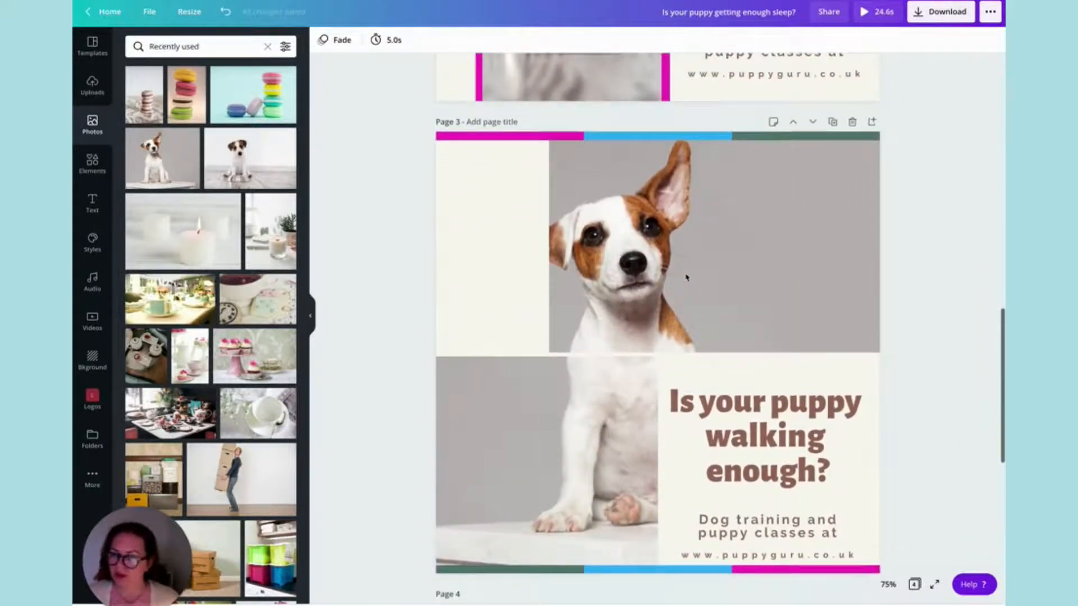
scroll(686, 277, up, 1)
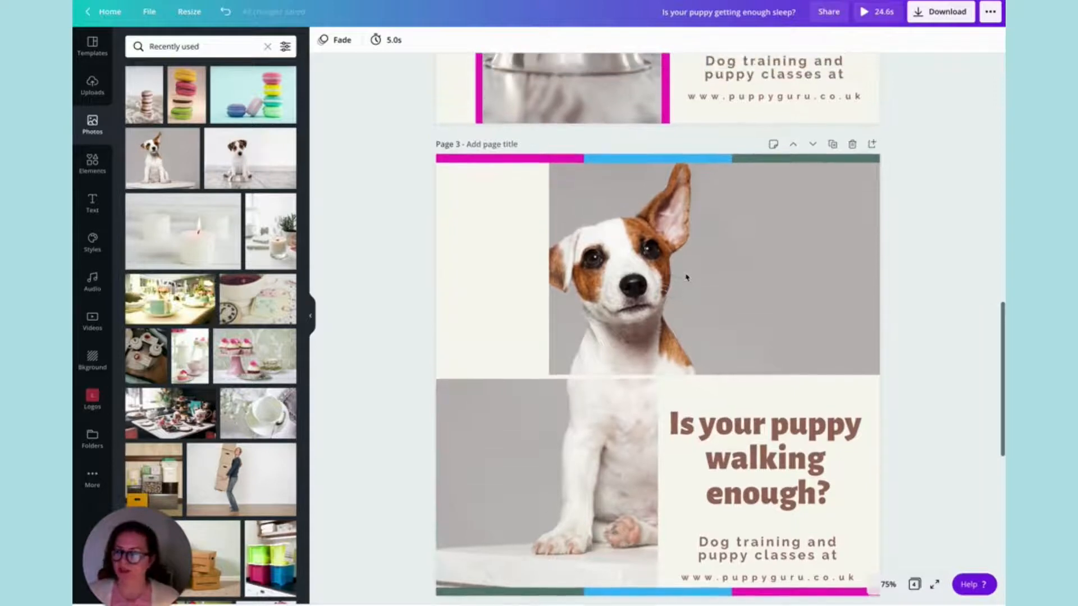
scroll(686, 277, up, 6)
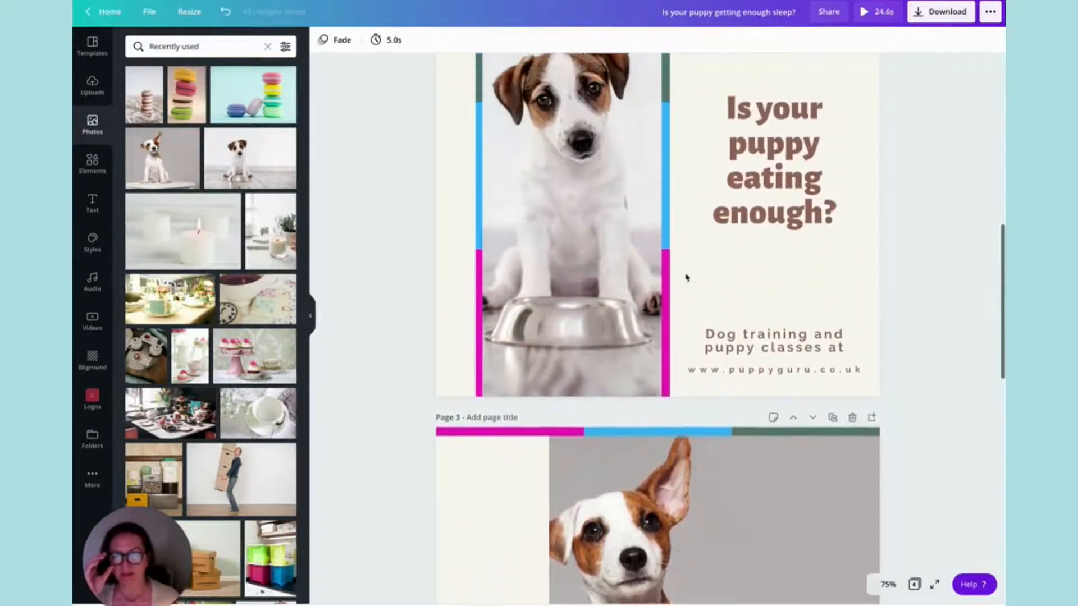
scroll(685, 277, up, 9)
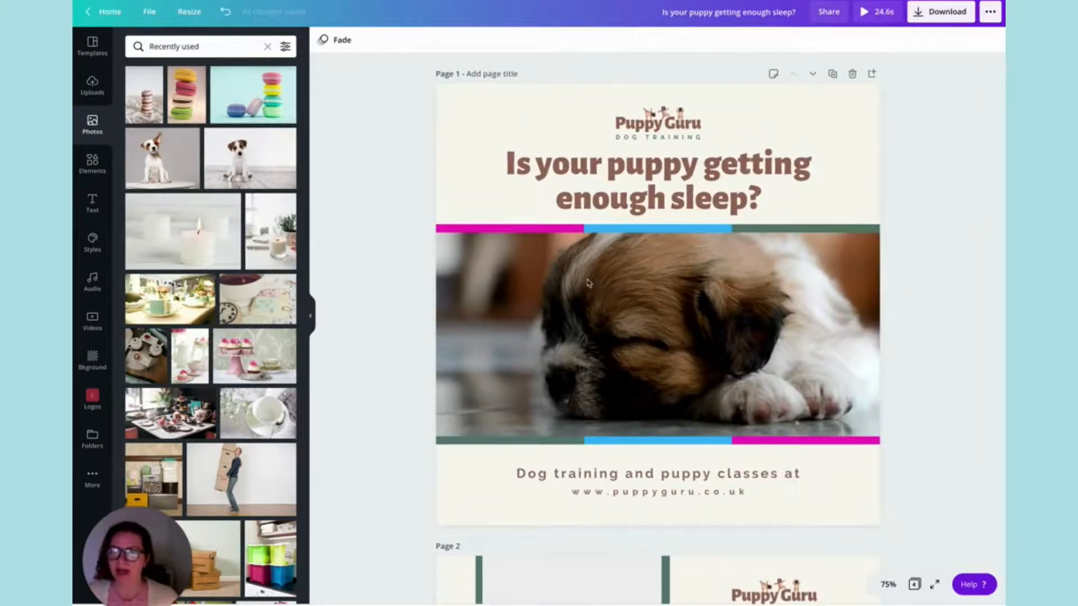
Try the Block, Breathe, Rise and Flow page animations on page 1, and return to Fade.
click(340, 44)
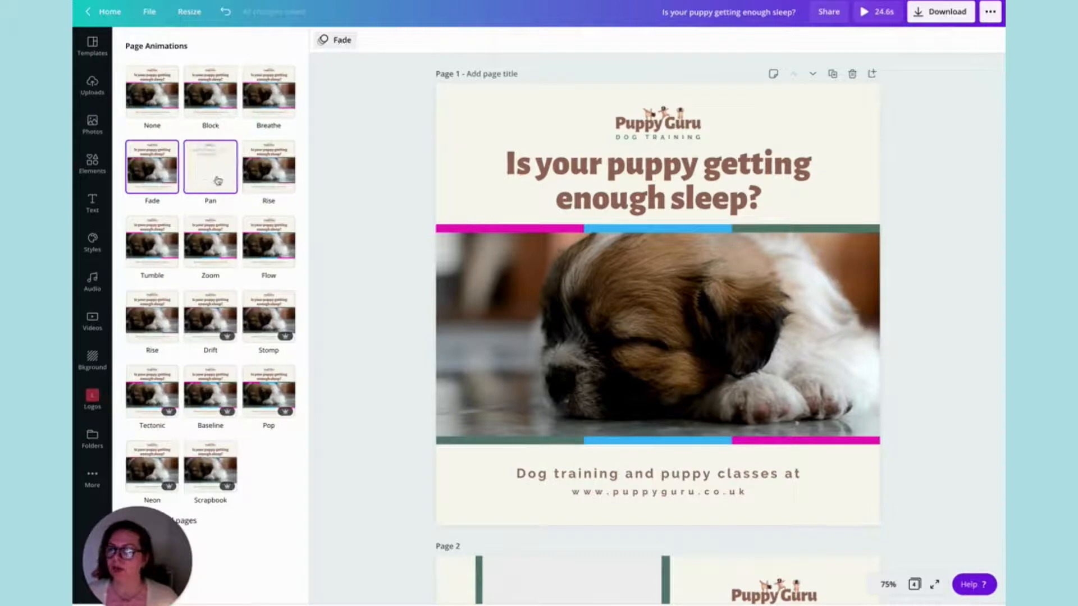
click(210, 91)
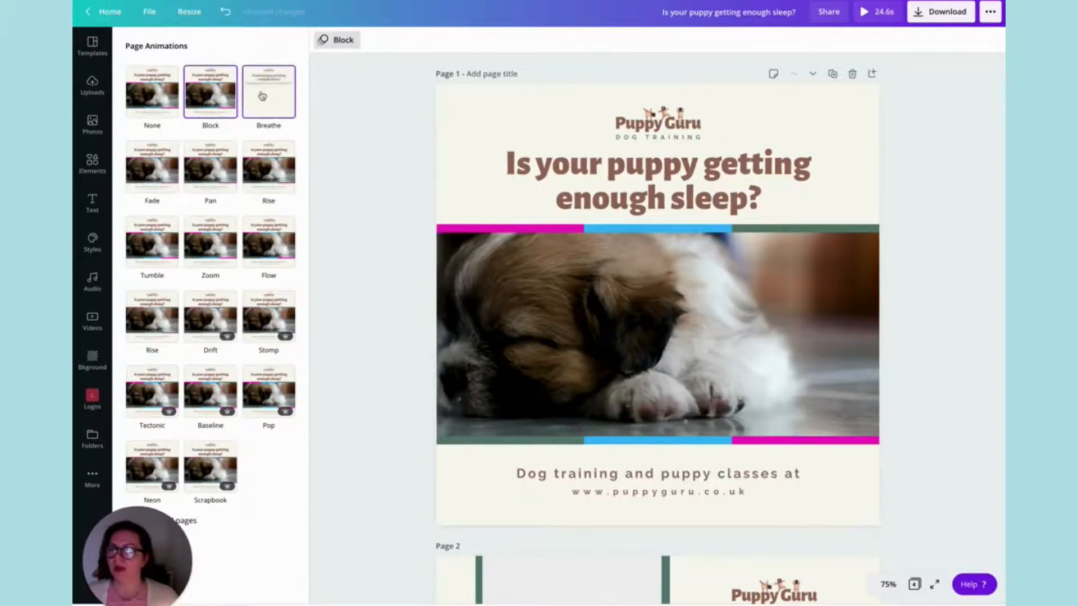
click(254, 96)
click(270, 162)
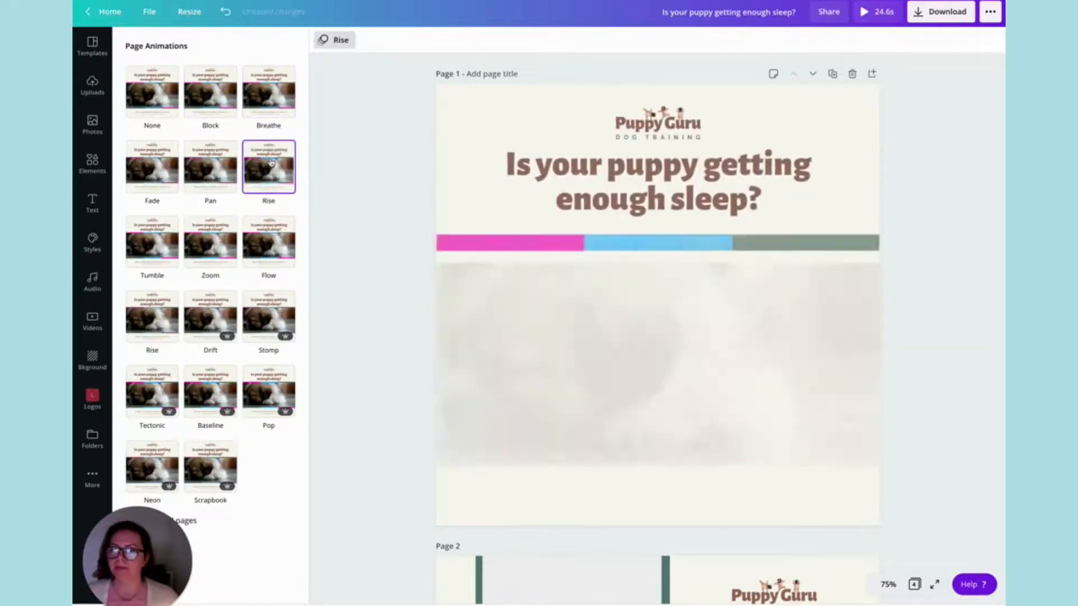
click(258, 246)
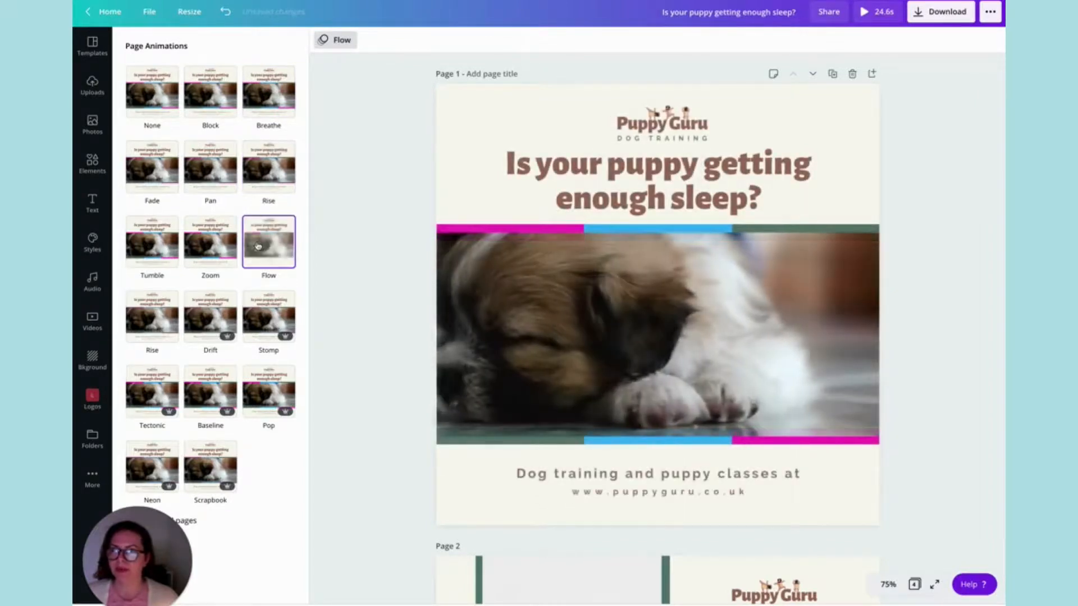
click(158, 173)
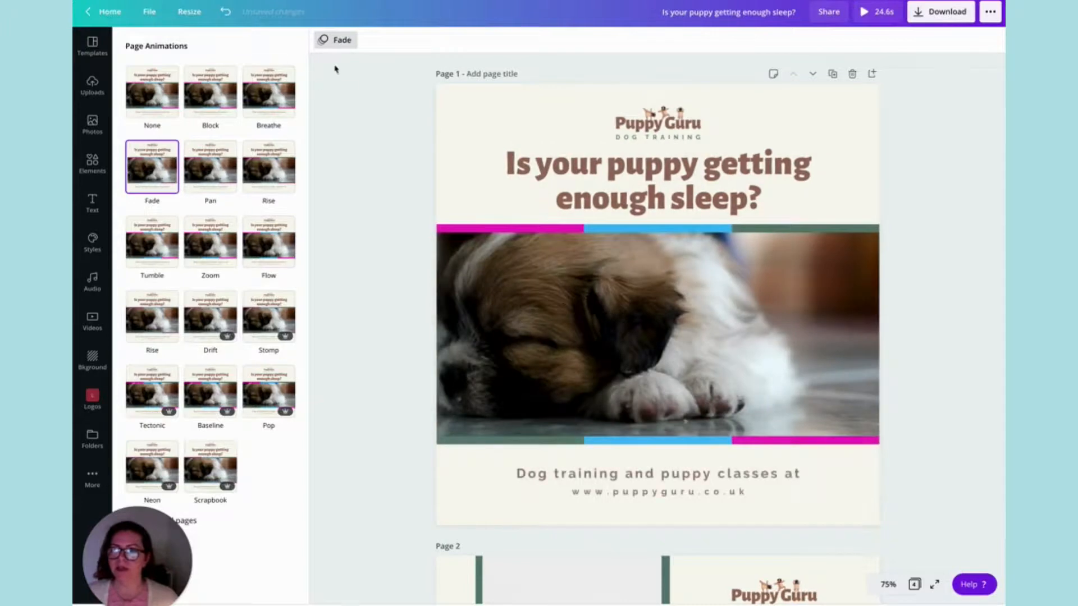
click(349, 49)
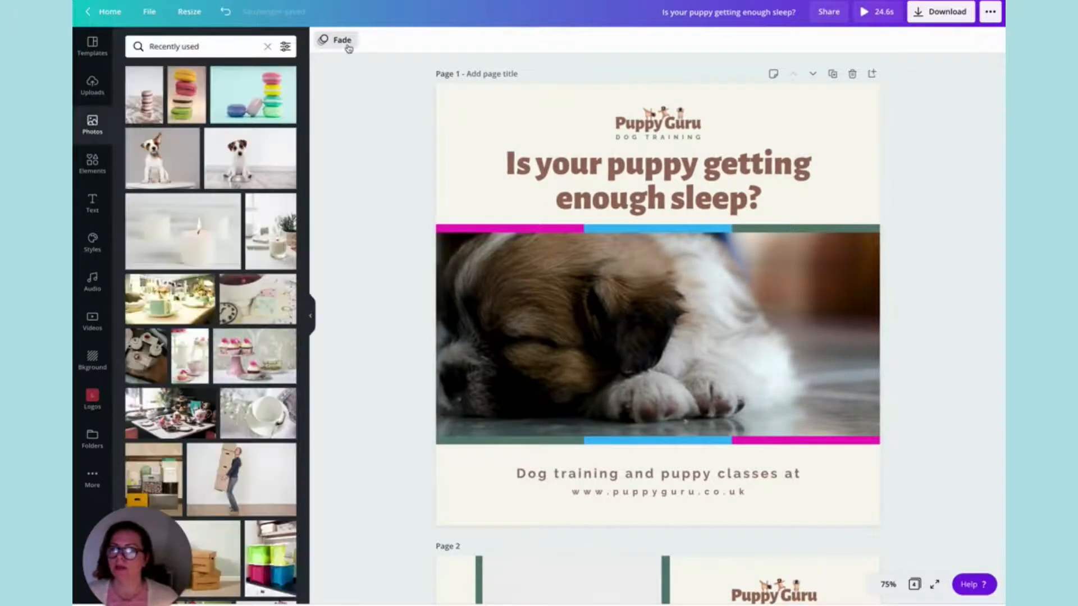
click(349, 49)
click(337, 128)
Apply the Pan page animation to page 2 and set its page timing to 3.0 seconds.
scroll(368, 133, down, 4)
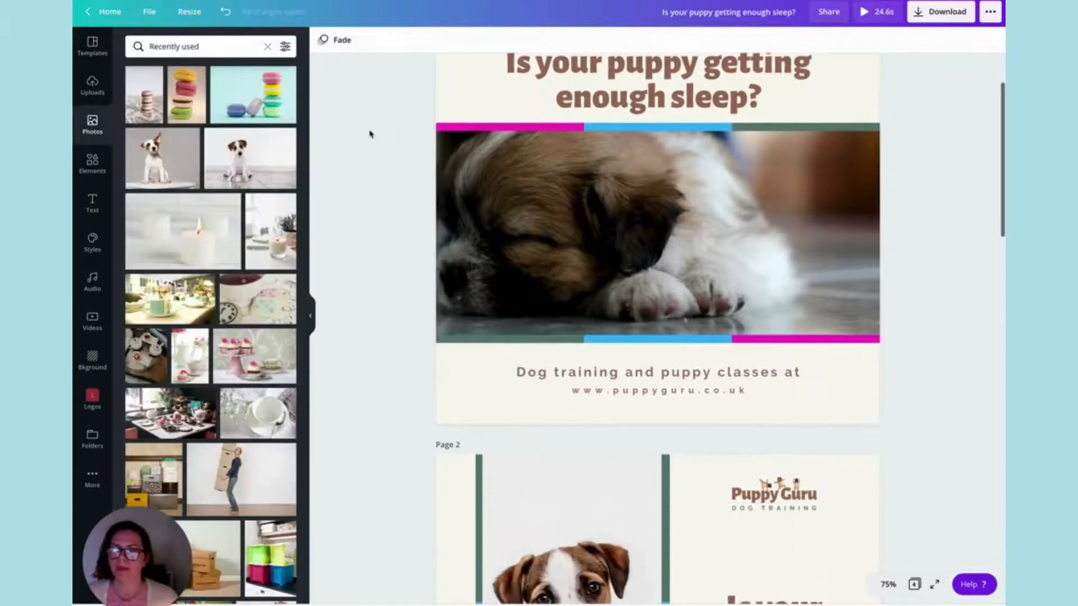
scroll(473, 331, down, 2)
click(462, 325)
click(364, 42)
click(218, 179)
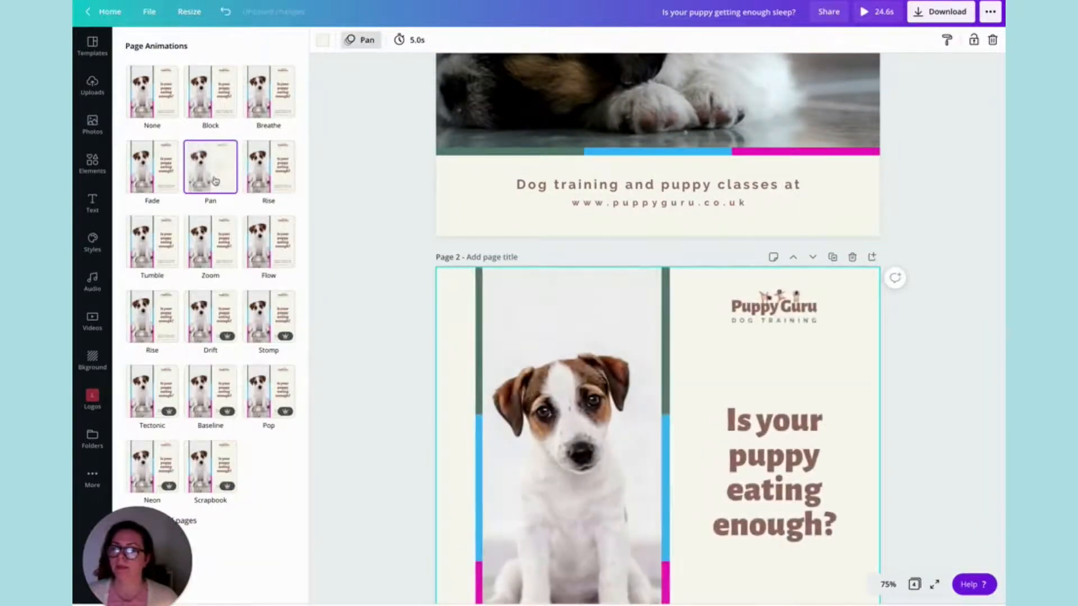
click(417, 49)
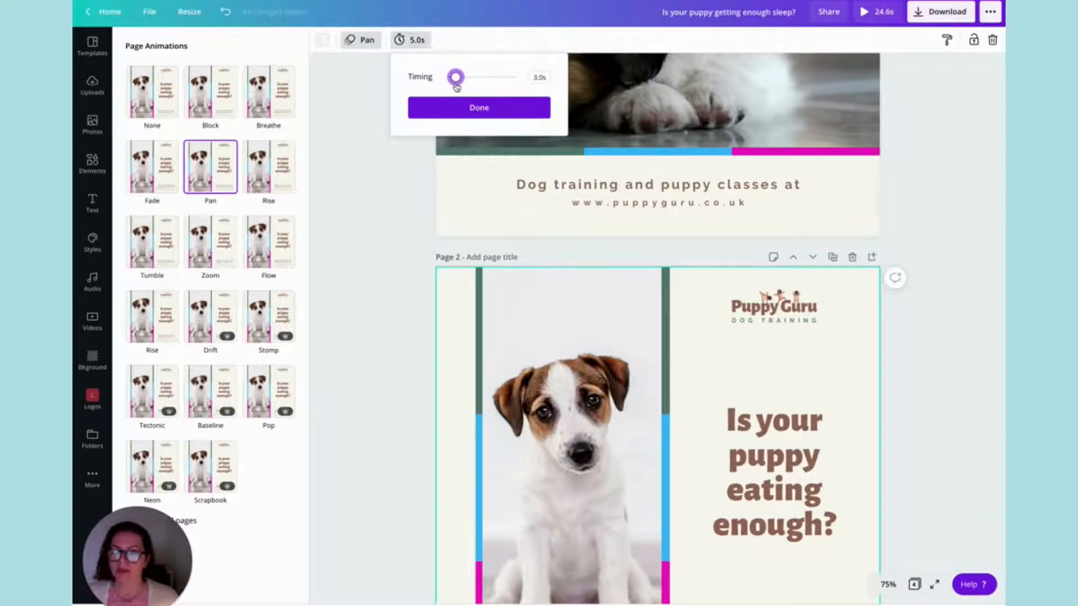
click(474, 108)
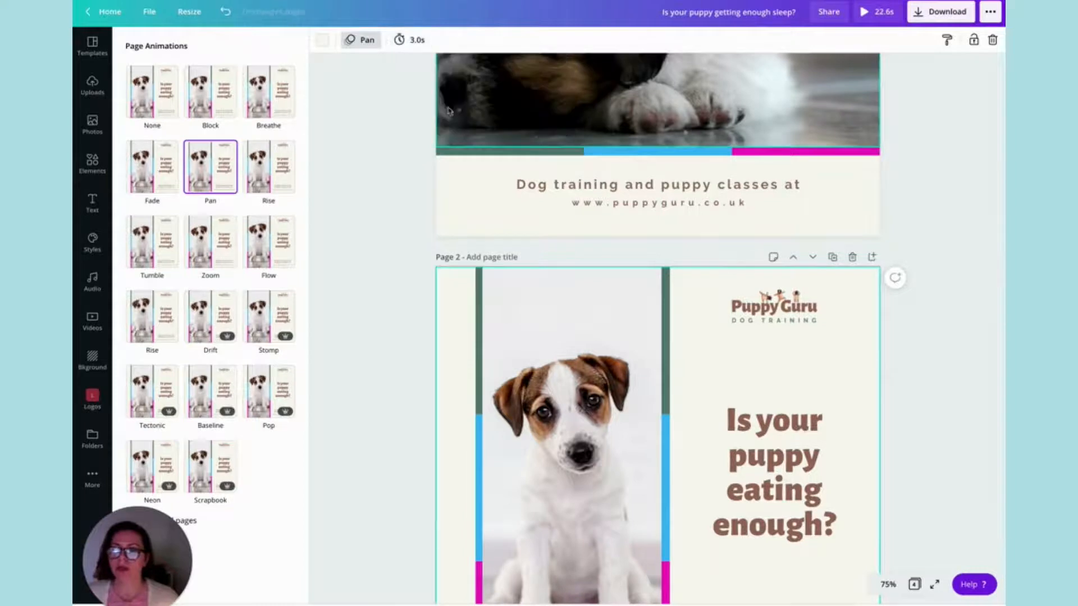
click(340, 131)
Apply the Baseline page animation to the puppy walking page, page 3, and set its page timing to 3.5 seconds.
scroll(350, 132, down, 2)
scroll(350, 132, down, 3)
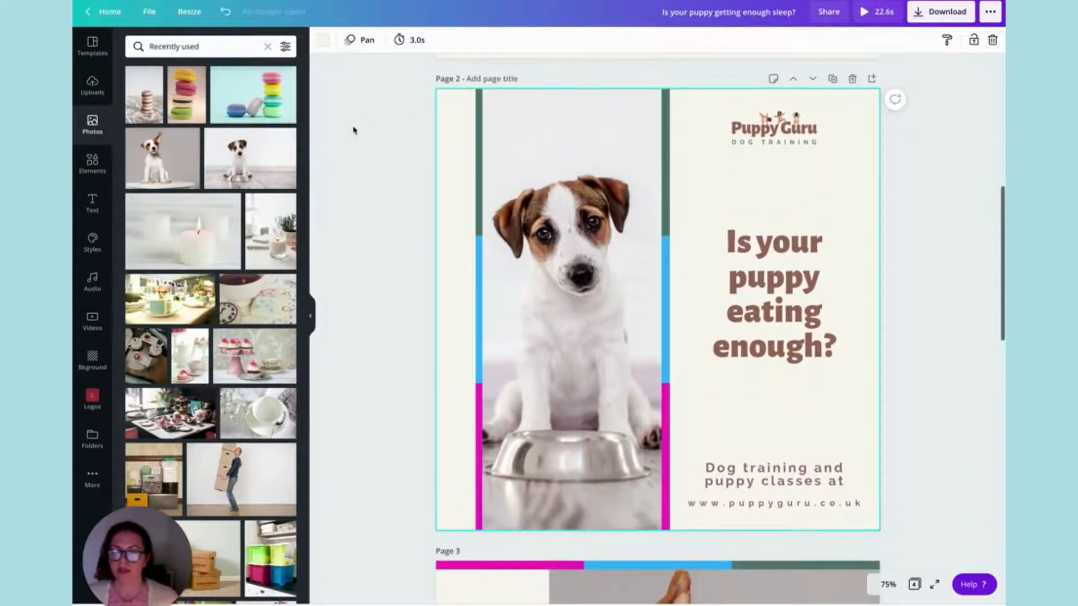
scroll(354, 130, down, 2)
scroll(353, 130, down, 1)
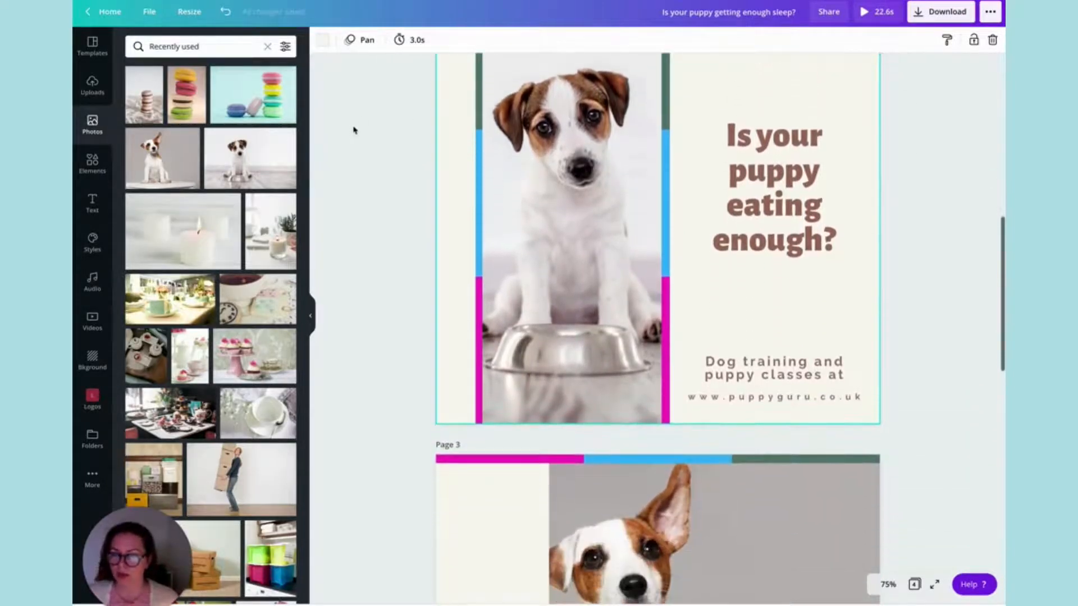
scroll(354, 131, down, 5)
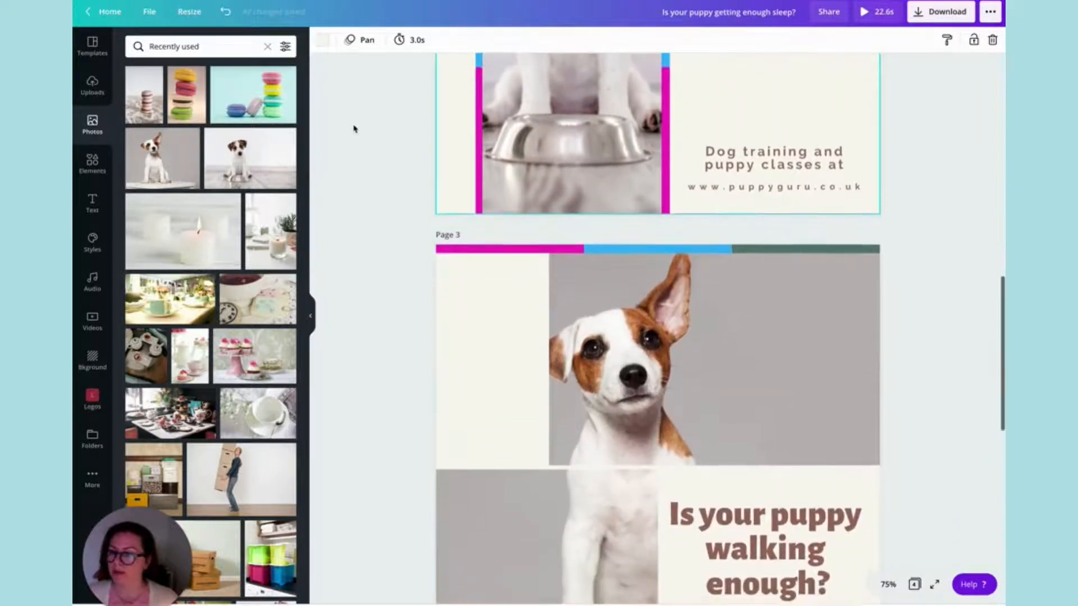
click(448, 207)
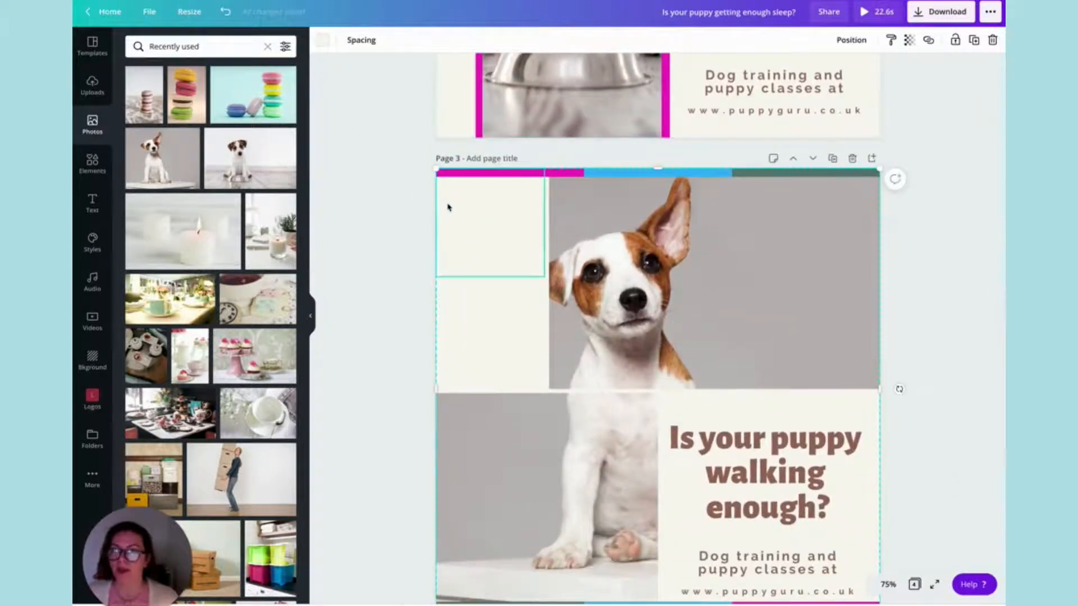
click(403, 209)
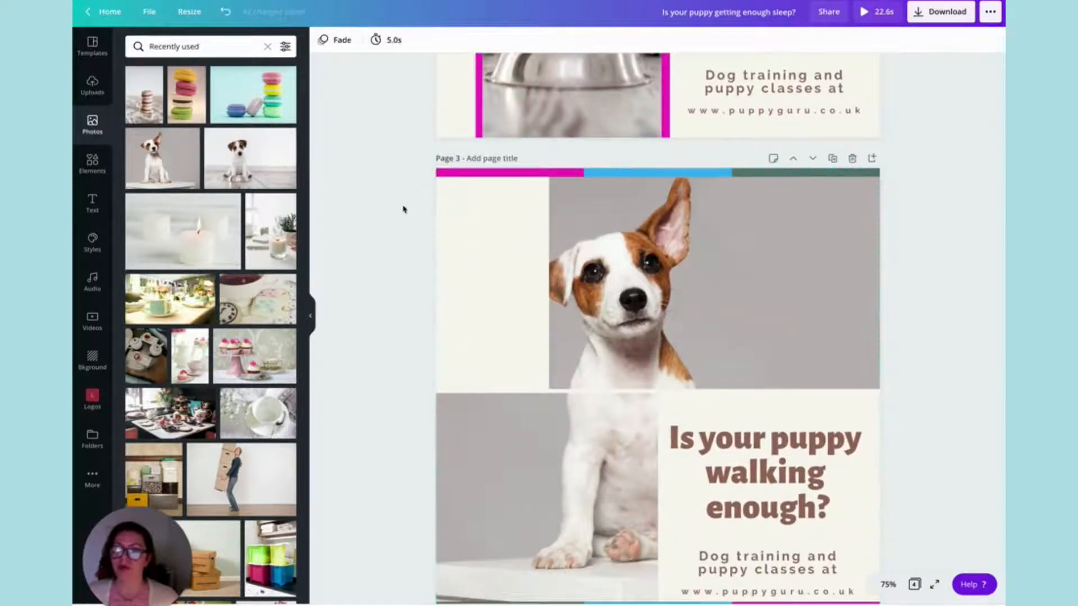
scroll(464, 235, down, 2)
click(464, 234)
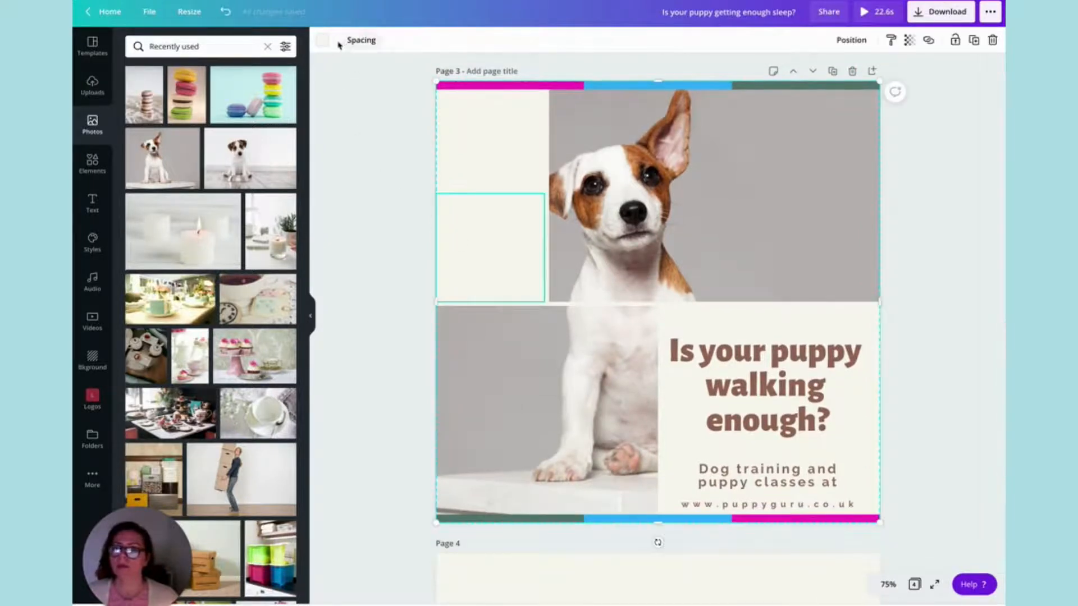
click(353, 90)
click(327, 40)
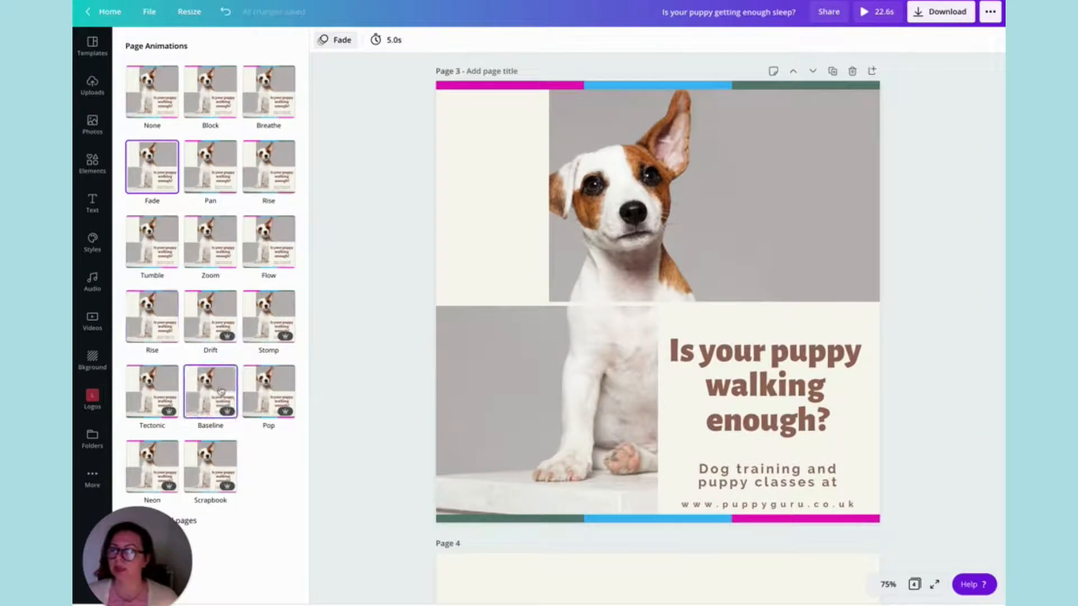
click(221, 391)
click(402, 40)
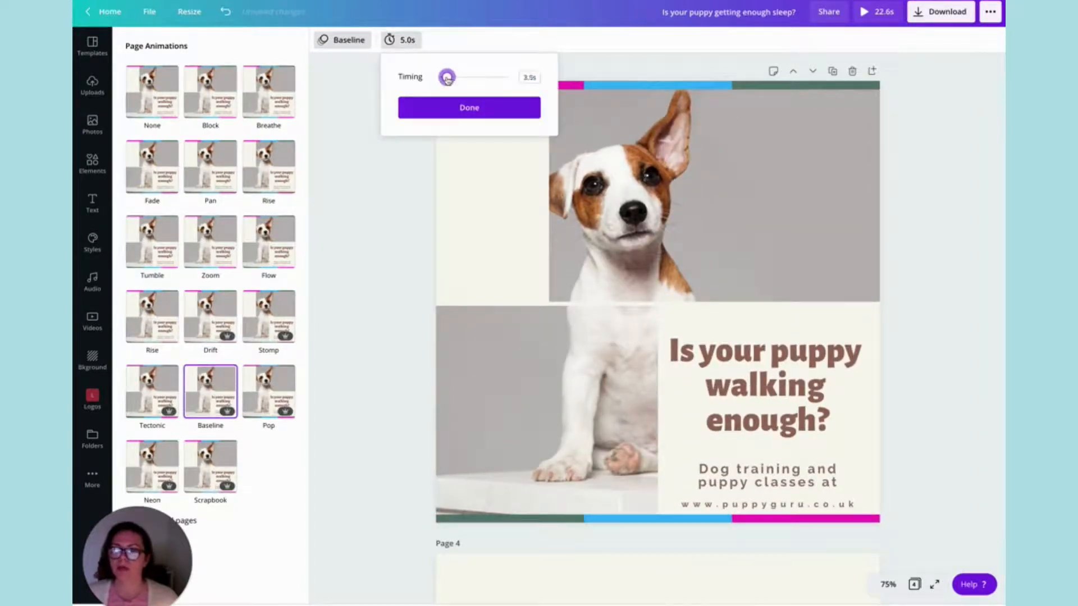
click(377, 186)
Set up an MP4 Video download limited to pages 1 to 3, leaving out page 4.
scroll(903, 66, up, 15)
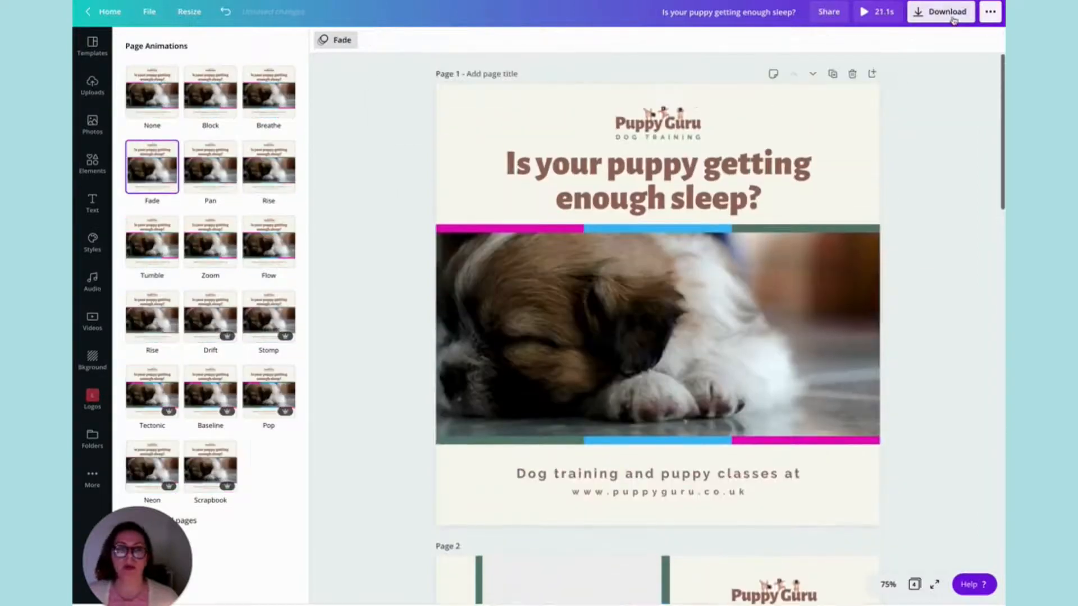
click(954, 20)
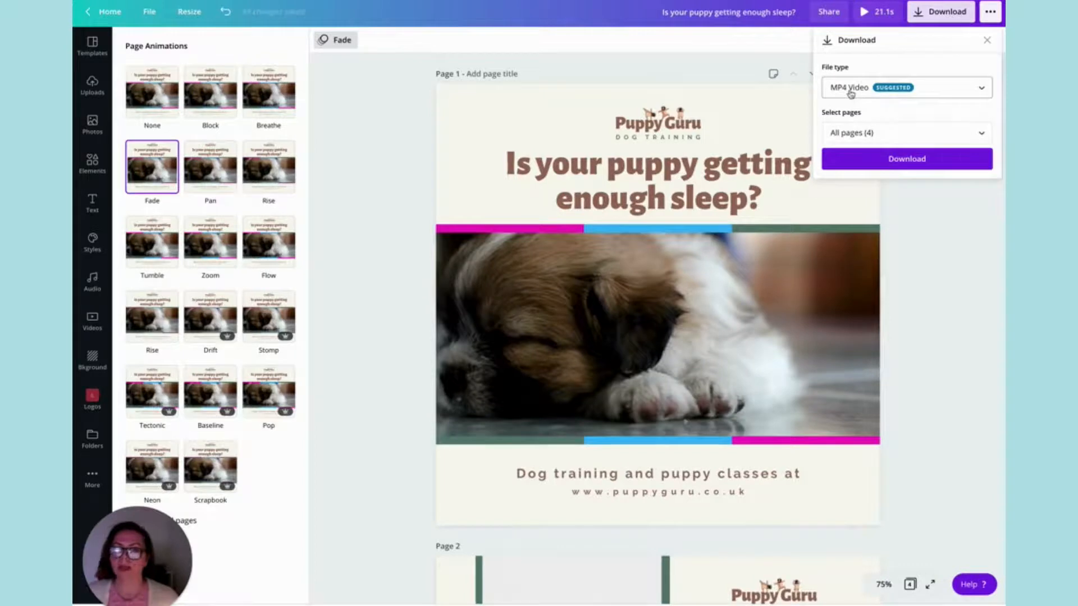
click(864, 134)
click(881, 196)
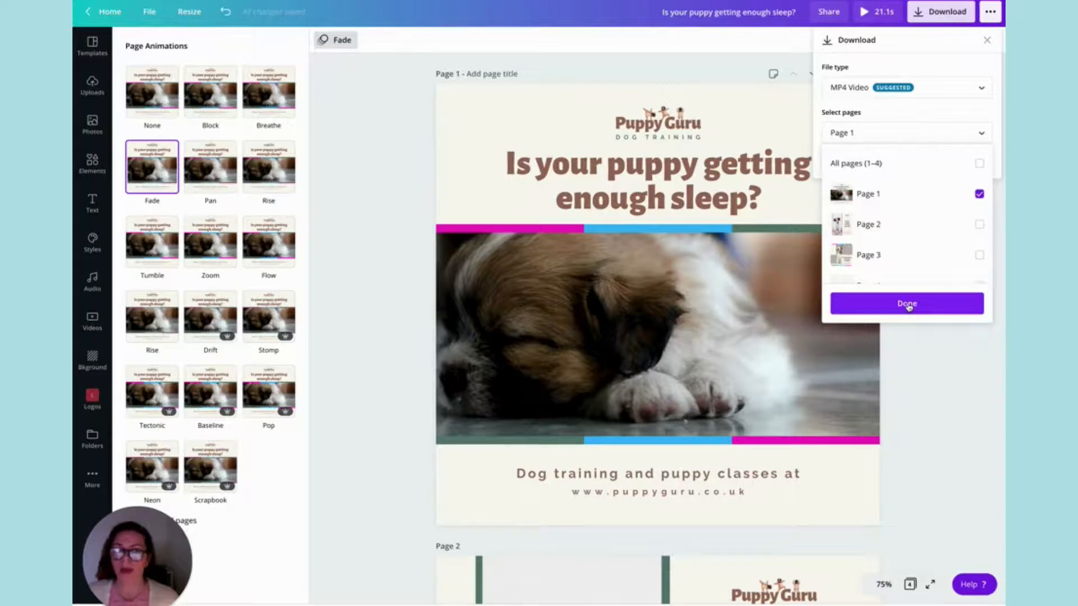
click(978, 226)
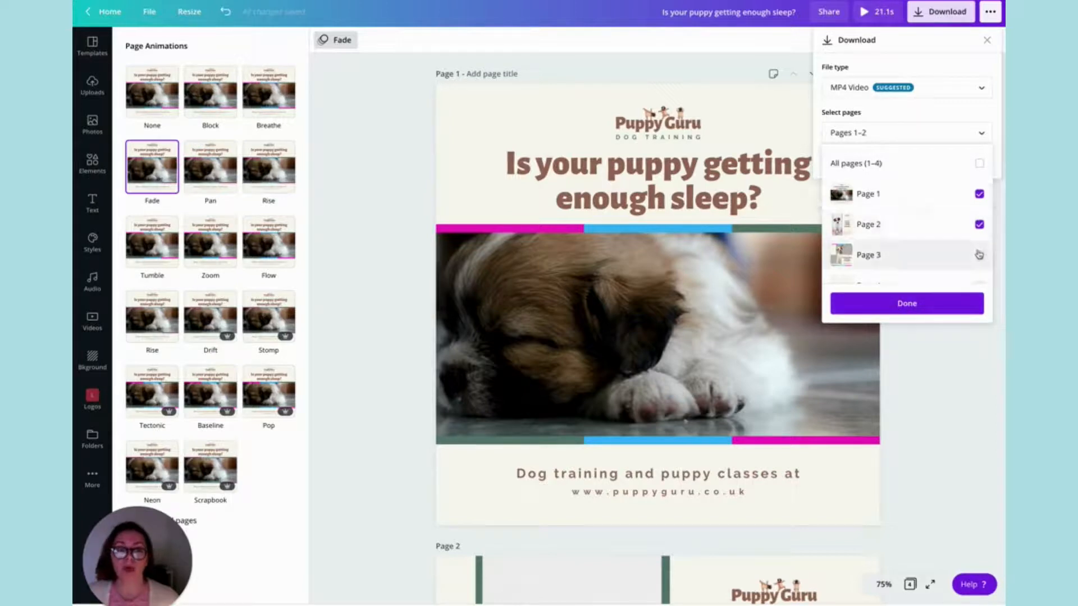
scroll(954, 258, down, 1)
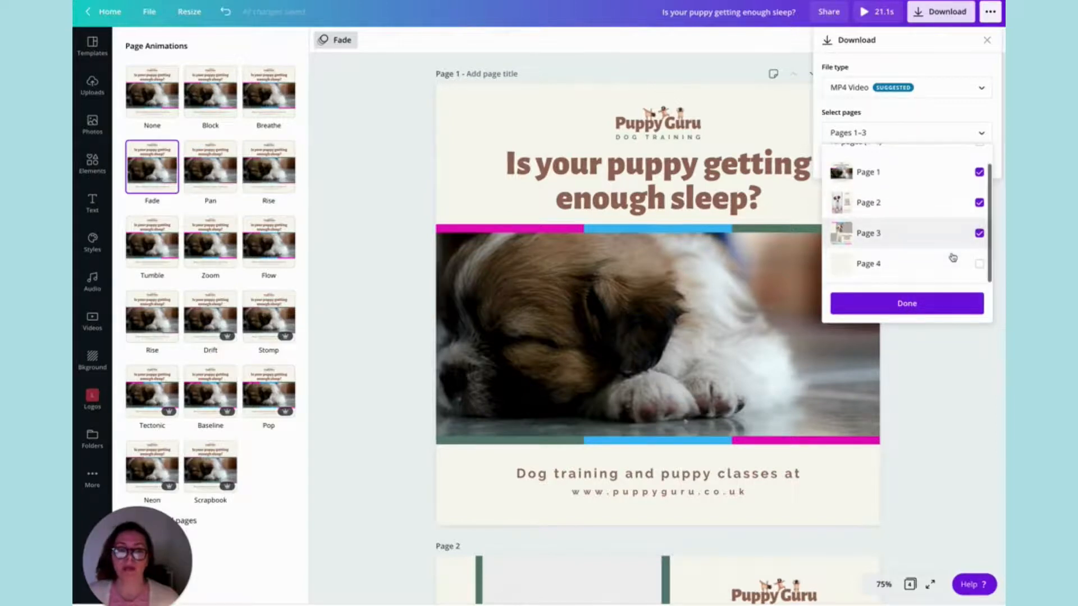
click(907, 303)
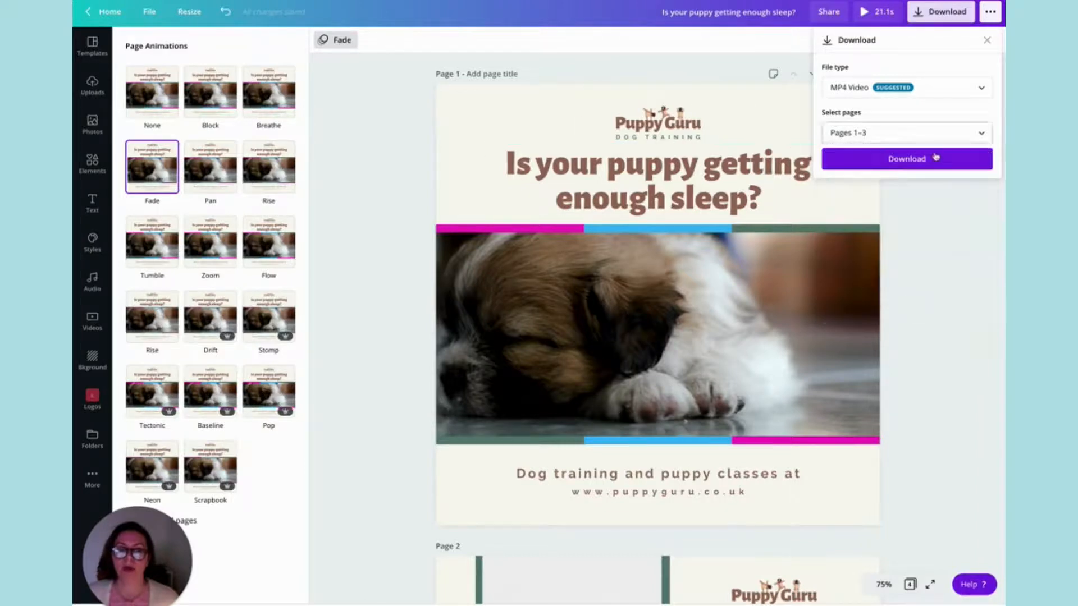
Look through the available download file types and close the download settings without downloading.
click(913, 94)
scroll(913, 93, up, 1)
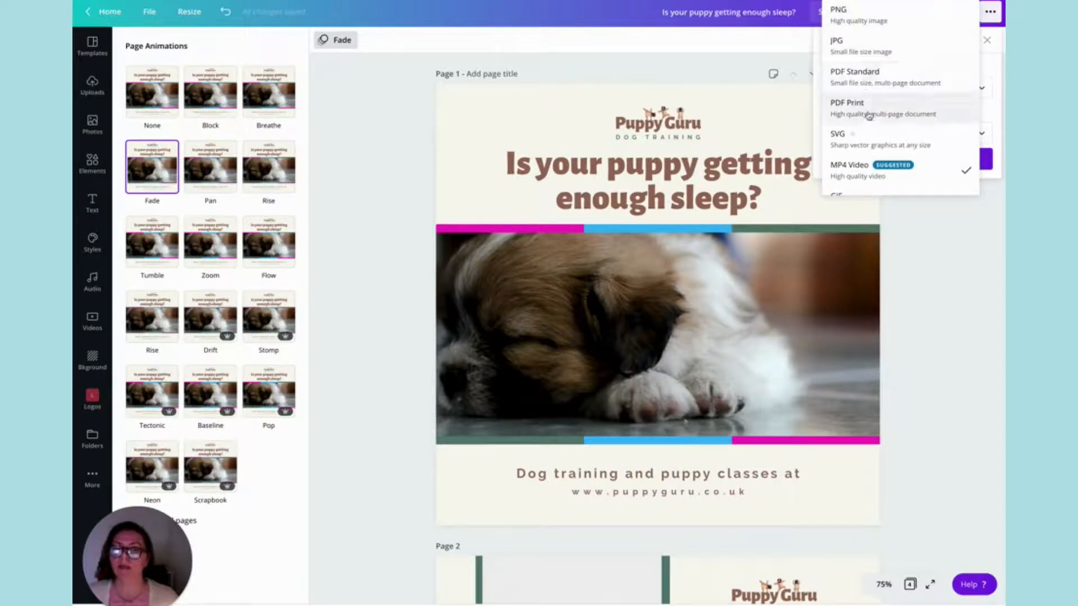
click(783, 127)
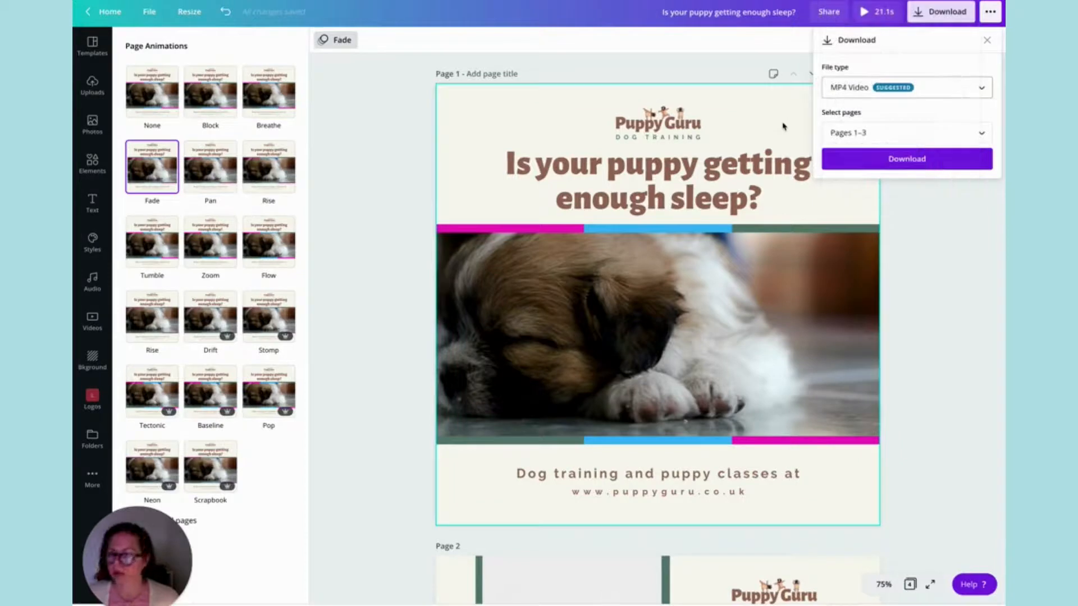
click(783, 127)
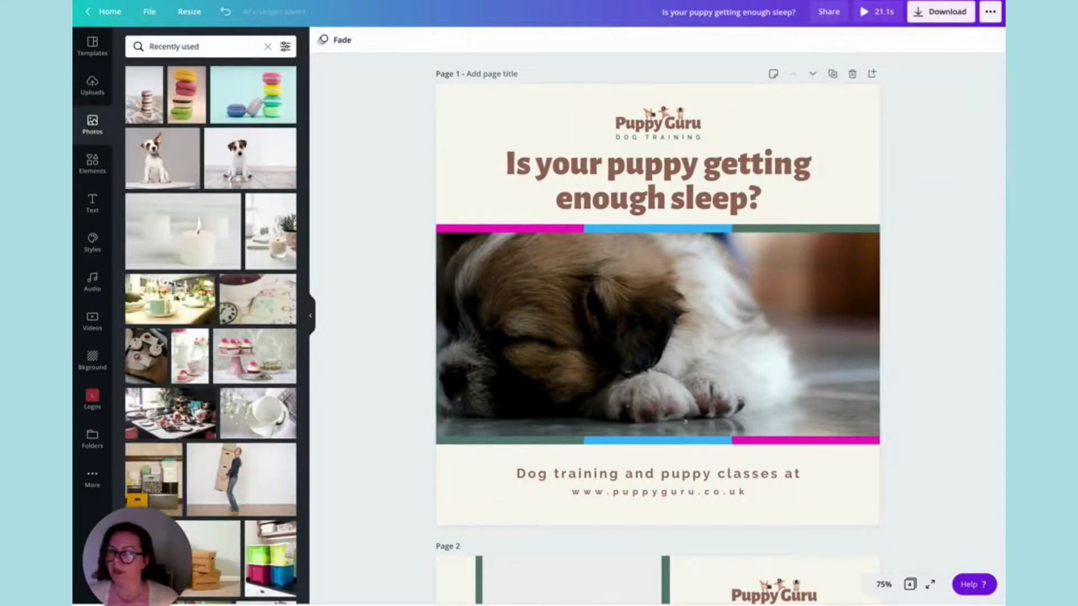
Add the animated letter Z from the recently used elements to page 1, shrunk and placed near the page's upper-right corner.
click(92, 163)
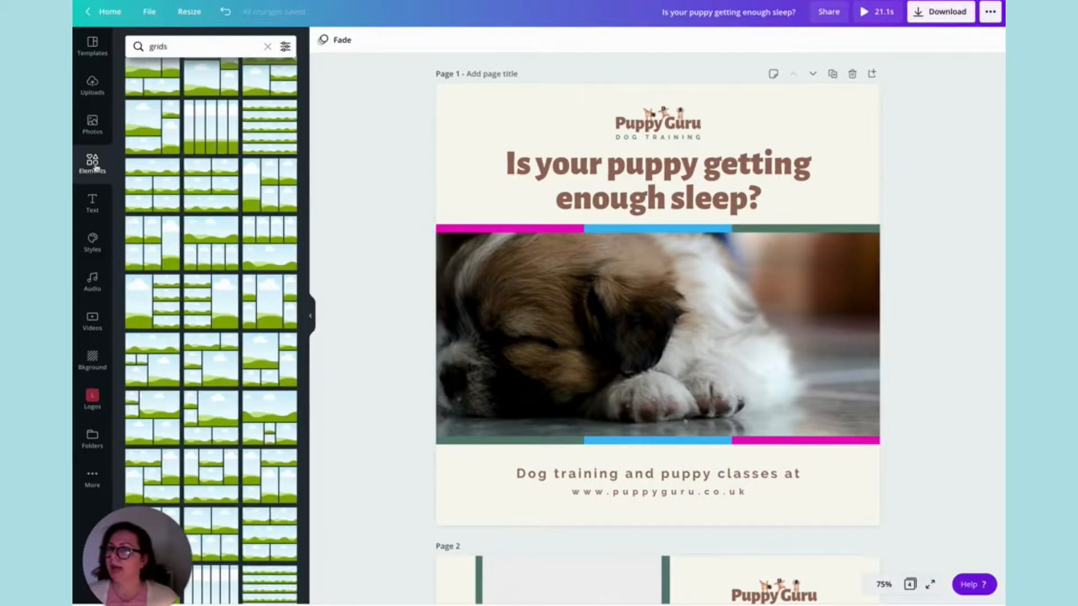
click(268, 47)
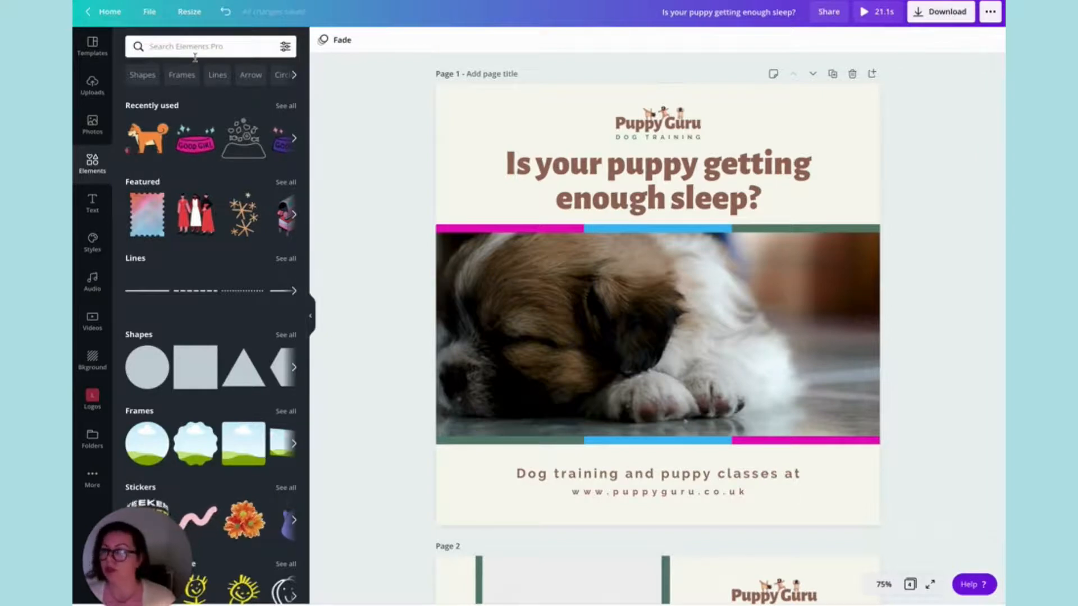
click(286, 105)
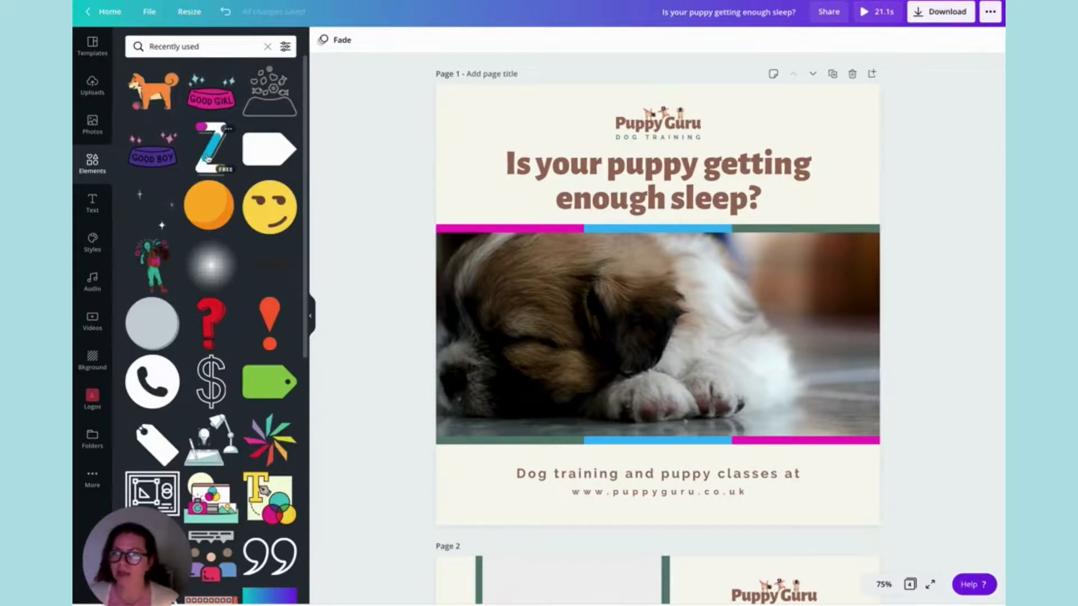
click(220, 162)
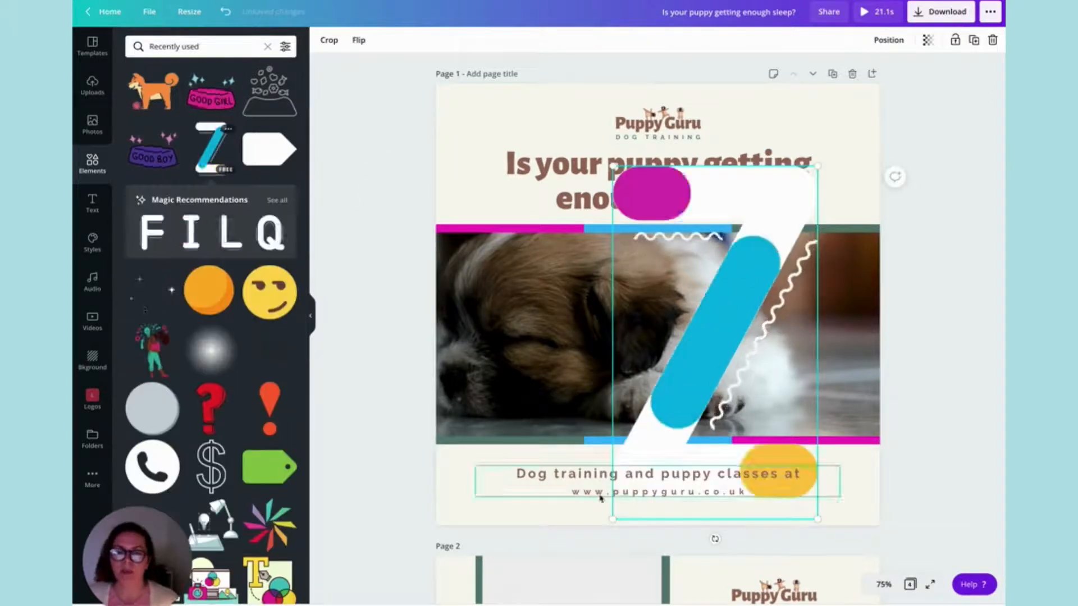
drag(611, 516, 827, 138)
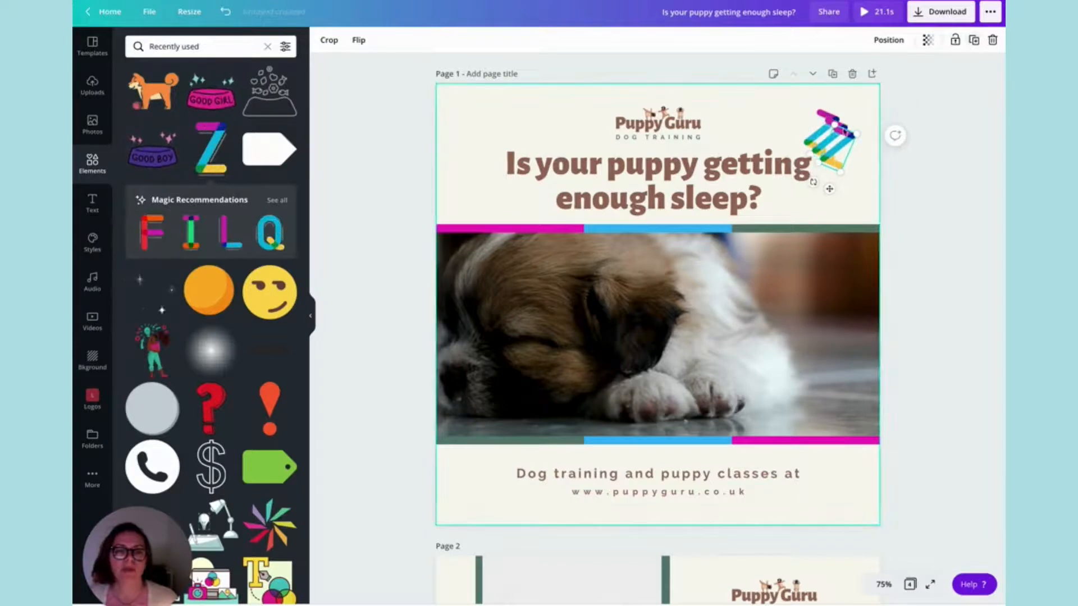
Arrange three small tilted copies of the letter Z as a group beside the logo and heading on page 1.
drag(844, 131, 784, 110)
drag(752, 162, 831, 184)
click(825, 146)
drag(835, 142, 856, 167)
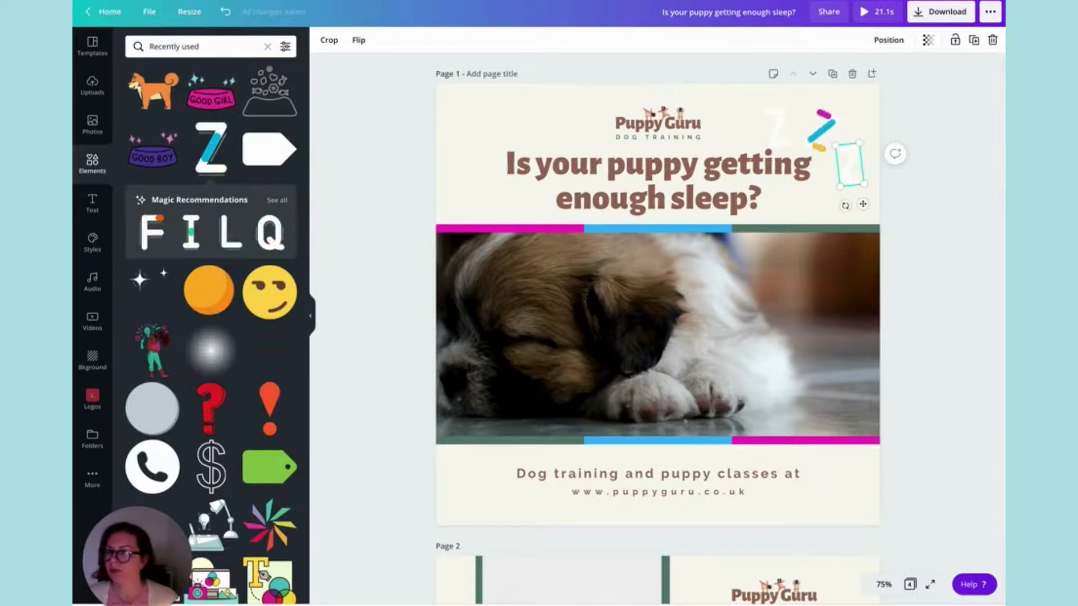
Add the pink Good Girl bowl sticker to page 2, then shrink and reposition it in the text column beside the puppy photo.
scroll(486, 230, down, 7)
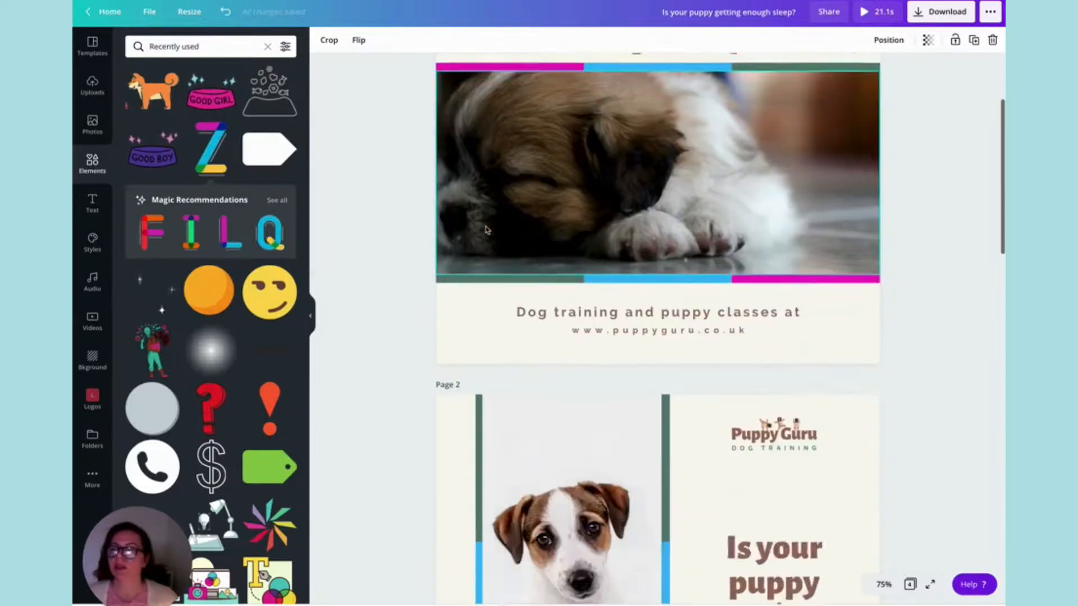
scroll(486, 229, down, 2)
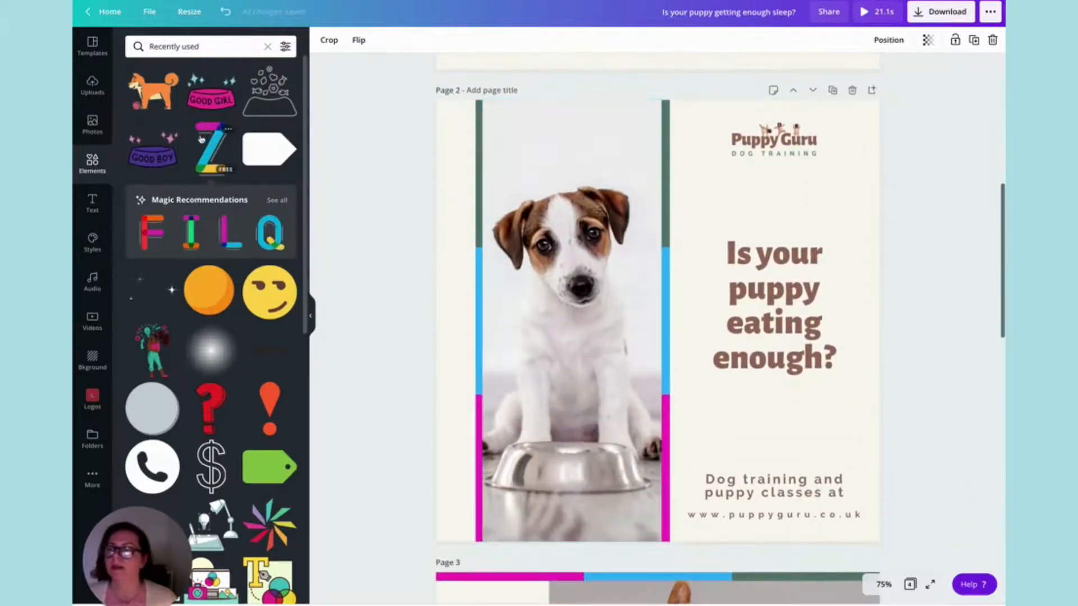
drag(211, 101, 816, 256)
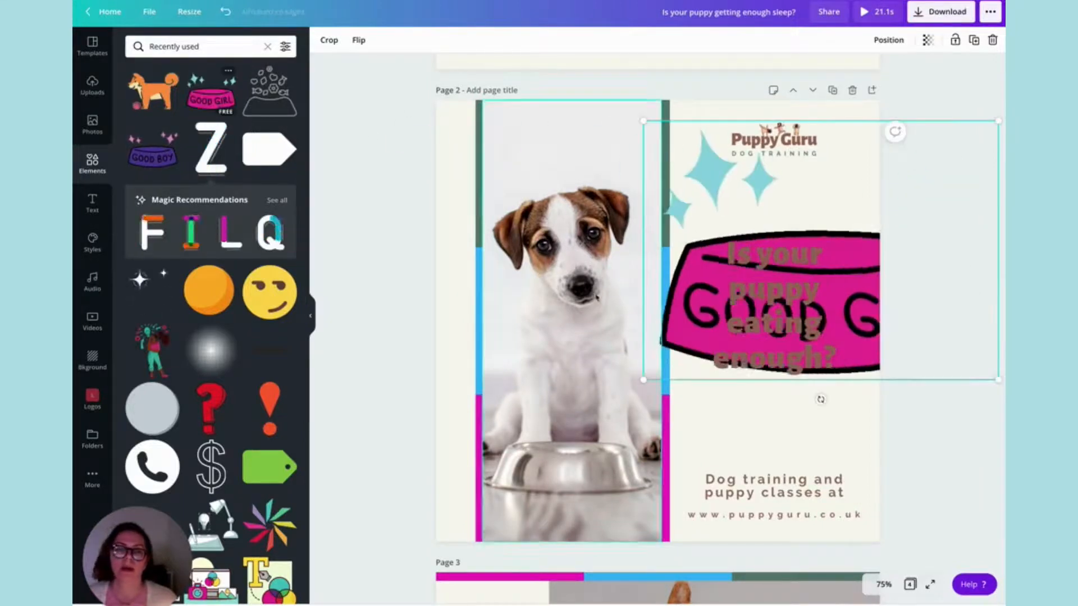
drag(642, 380, 755, 246)
drag(768, 204, 823, 212)
click(684, 216)
Add the orange dog sticker to page 3, flip it horizontally and shrink it into the blank cream area beside the upper photo.
scroll(699, 228, down, 8)
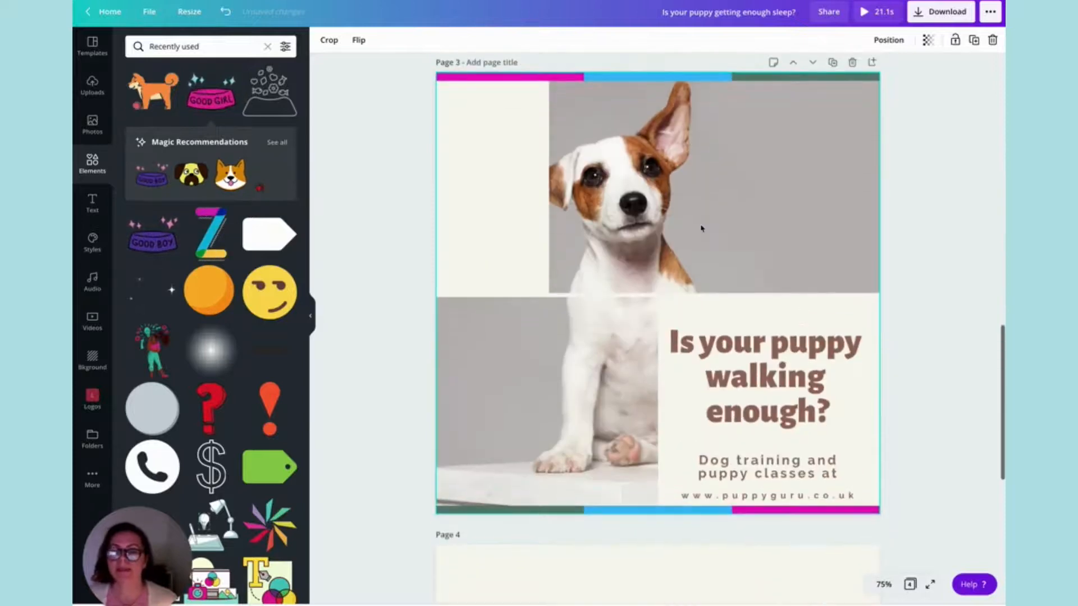
click(151, 93)
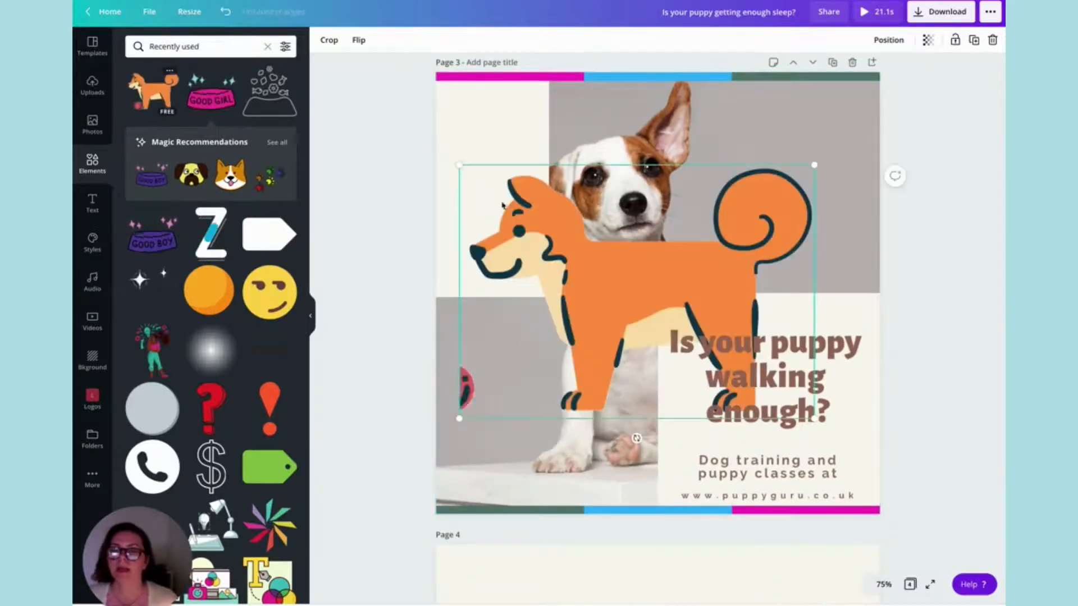
click(355, 45)
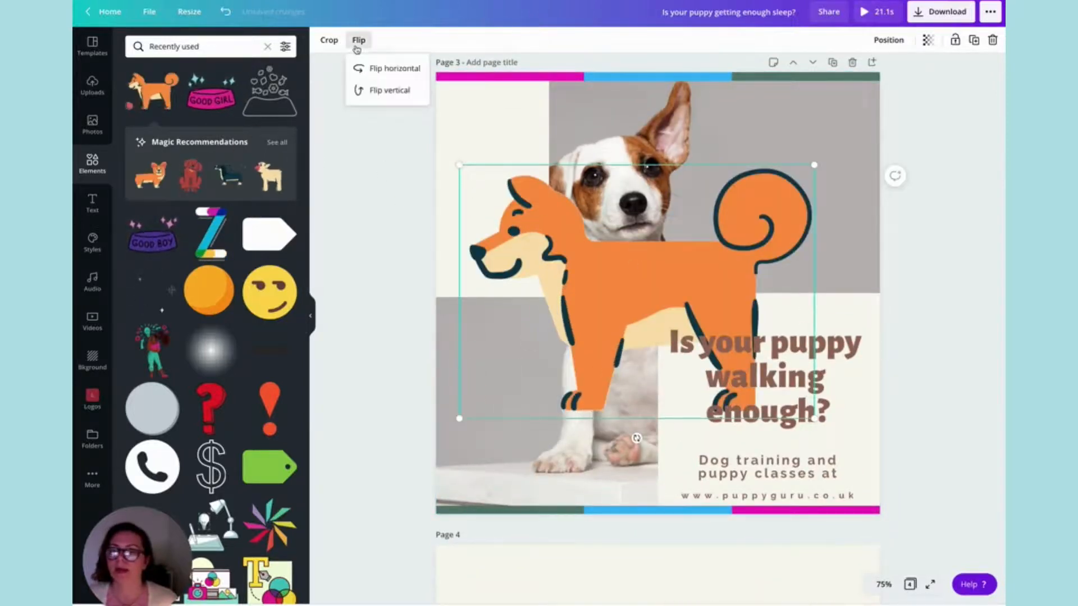
click(396, 69)
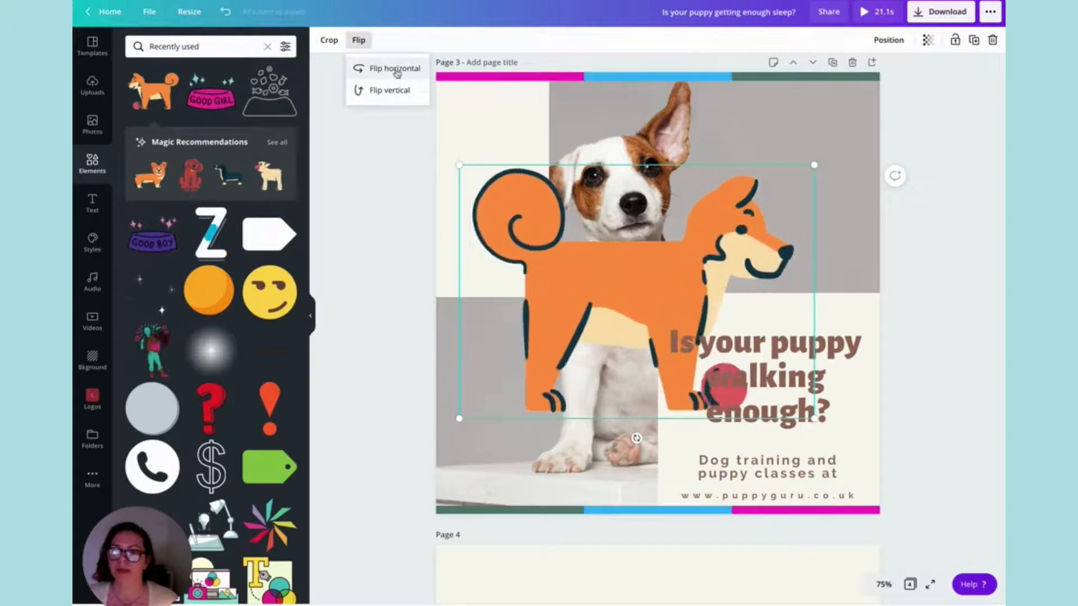
drag(814, 418, 519, 273)
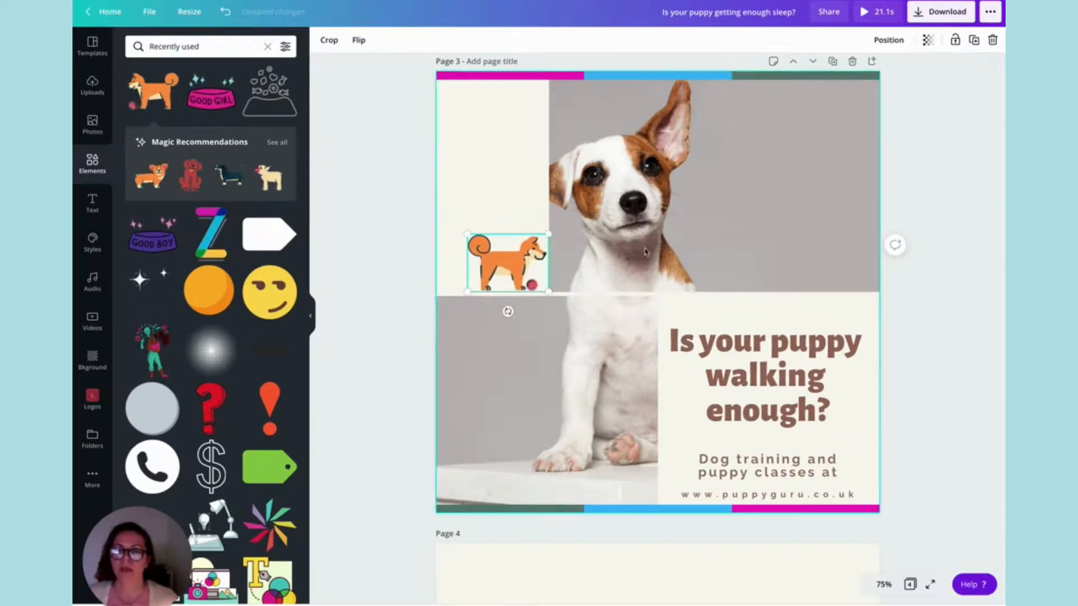
Nudge the orange dog sticker on page 3 down so it stands on the upper edge of the lower photo.
key(shift+Down)
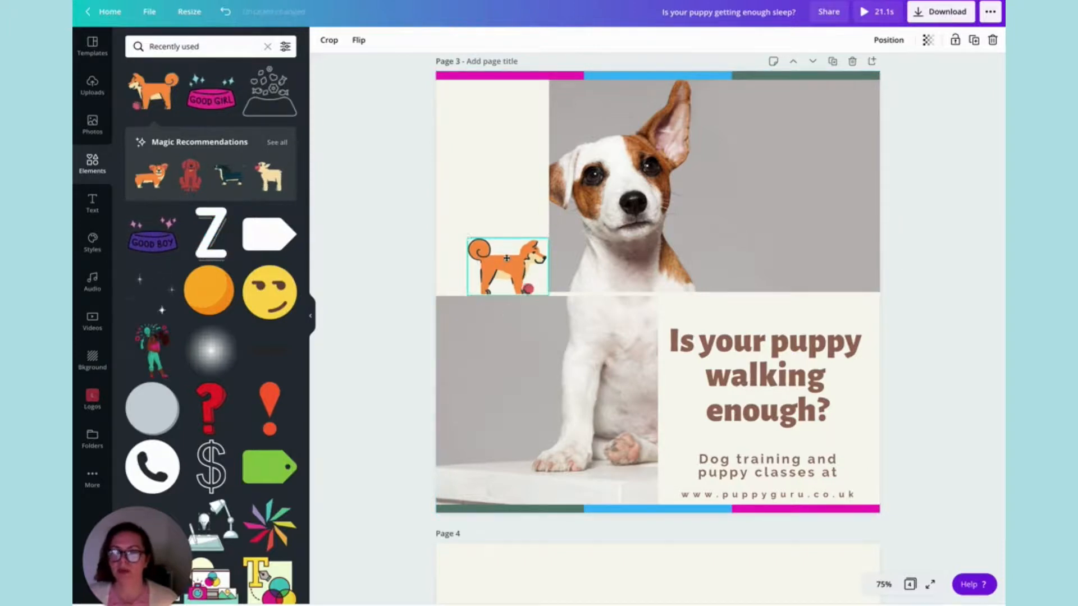
Trim the sleeping puppy video on page 1 to 5.0 seconds and shift the kept section further into the clip.
scroll(738, 136, up, 1)
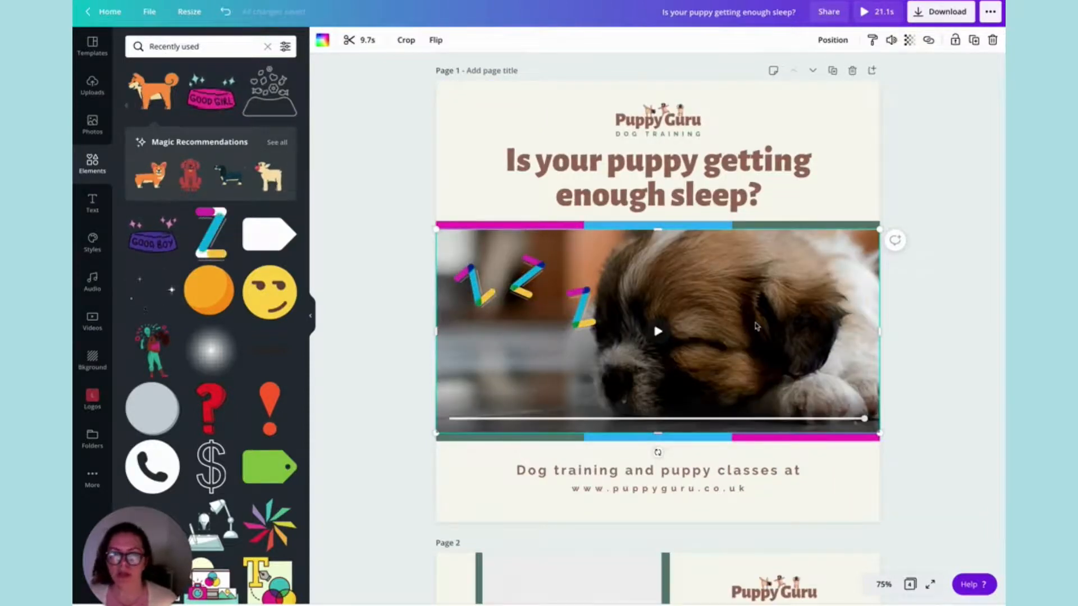
click(355, 40)
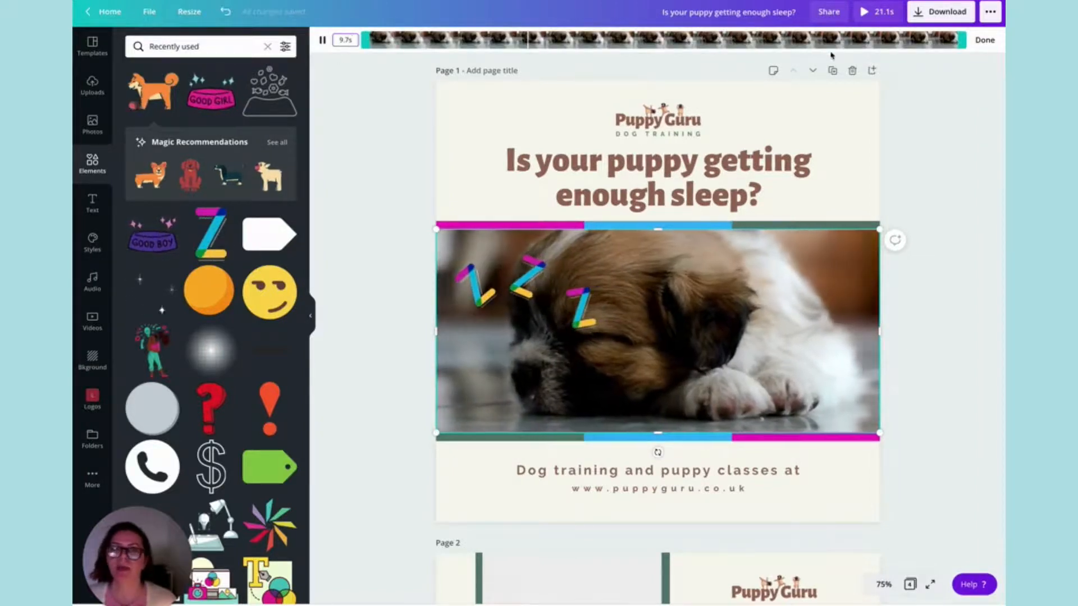
drag(946, 39, 677, 43)
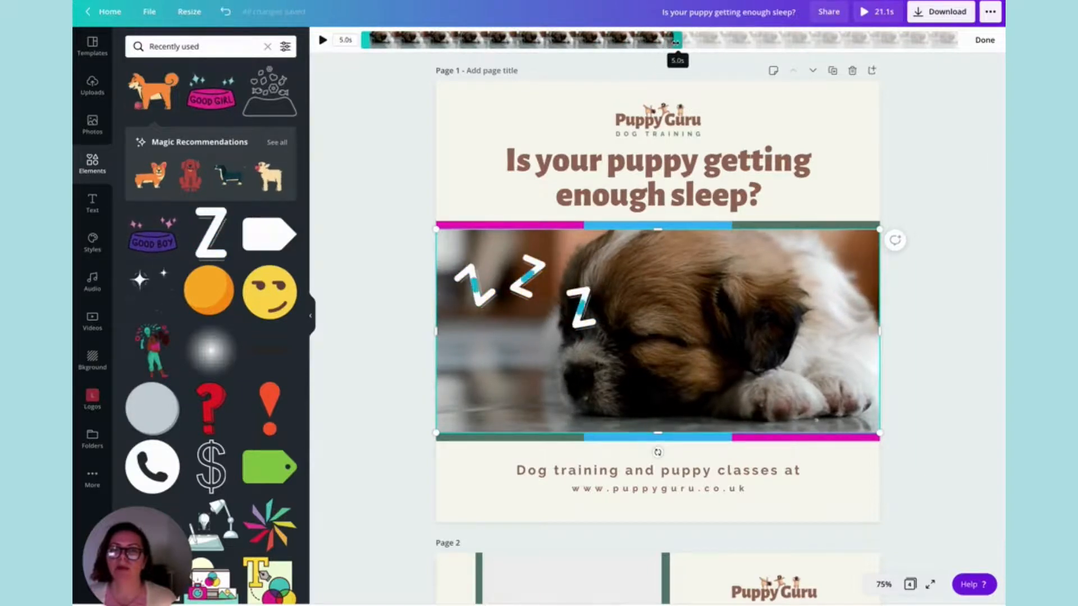
drag(479, 41, 544, 41)
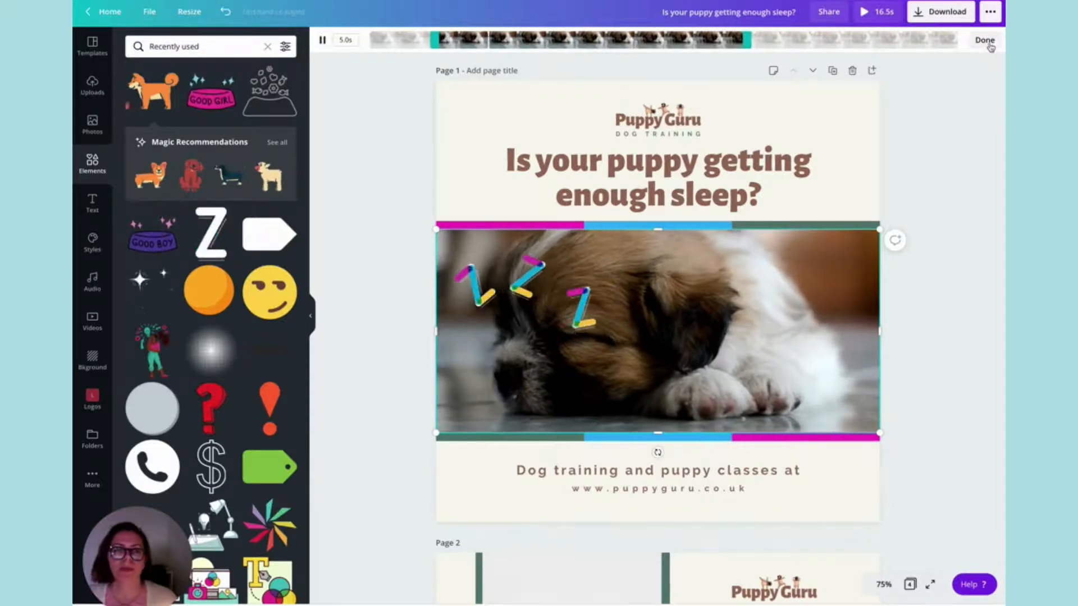
click(984, 40)
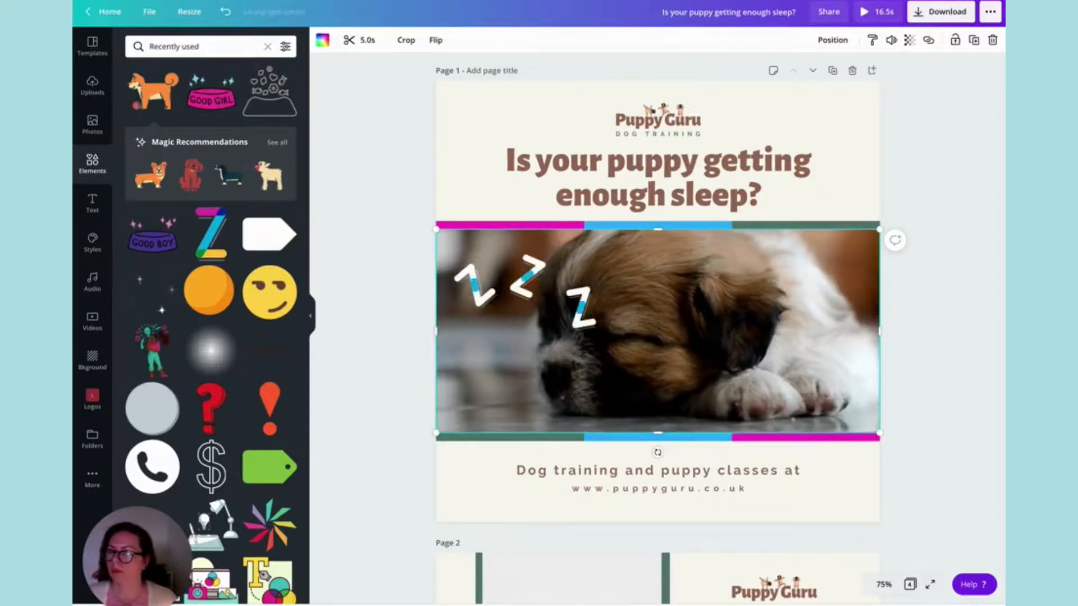
Try the Background Remover on the puppy photo on page 2 and undo it.
scroll(657, 326, down, 9)
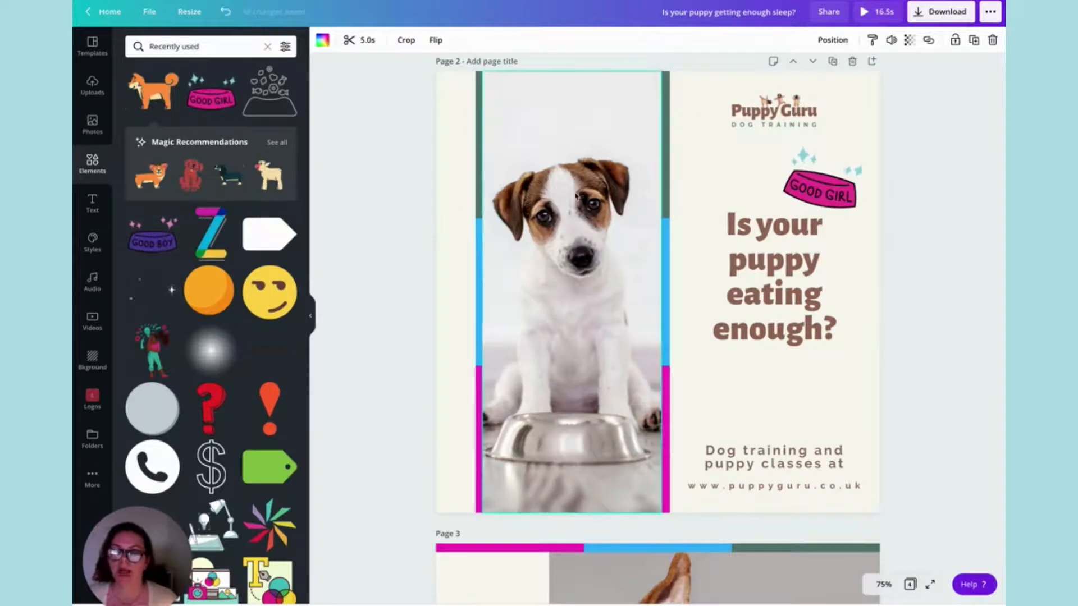
click(581, 187)
click(344, 45)
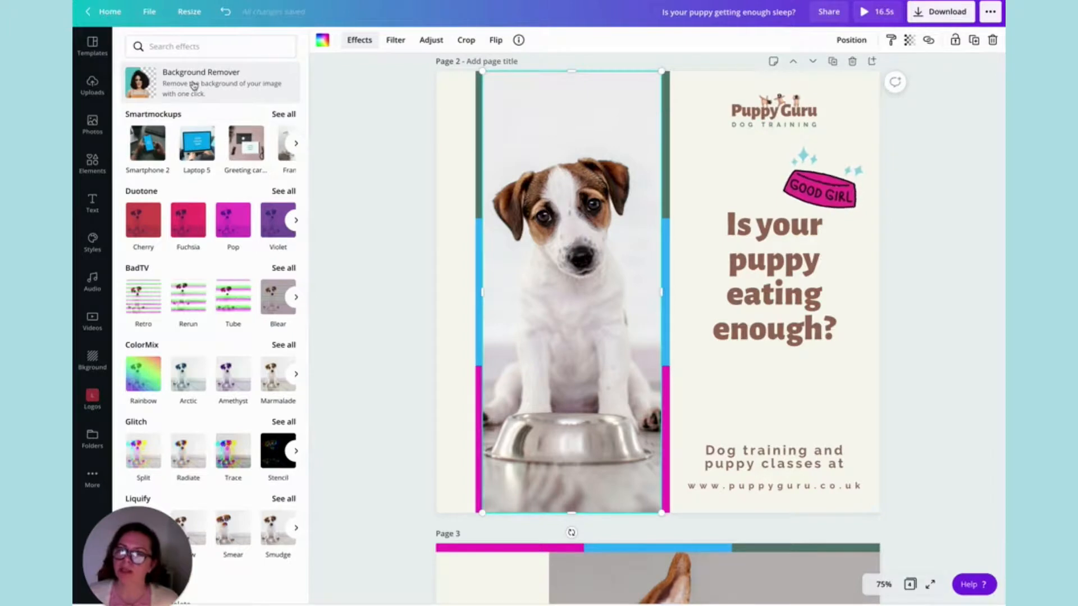
click(194, 85)
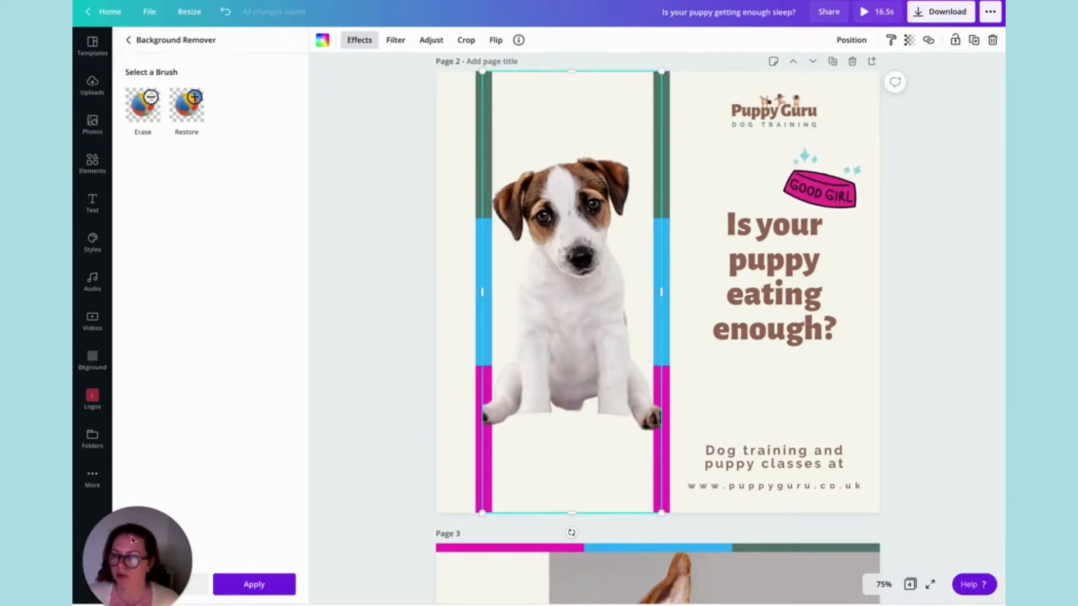
key(ctrl+z)
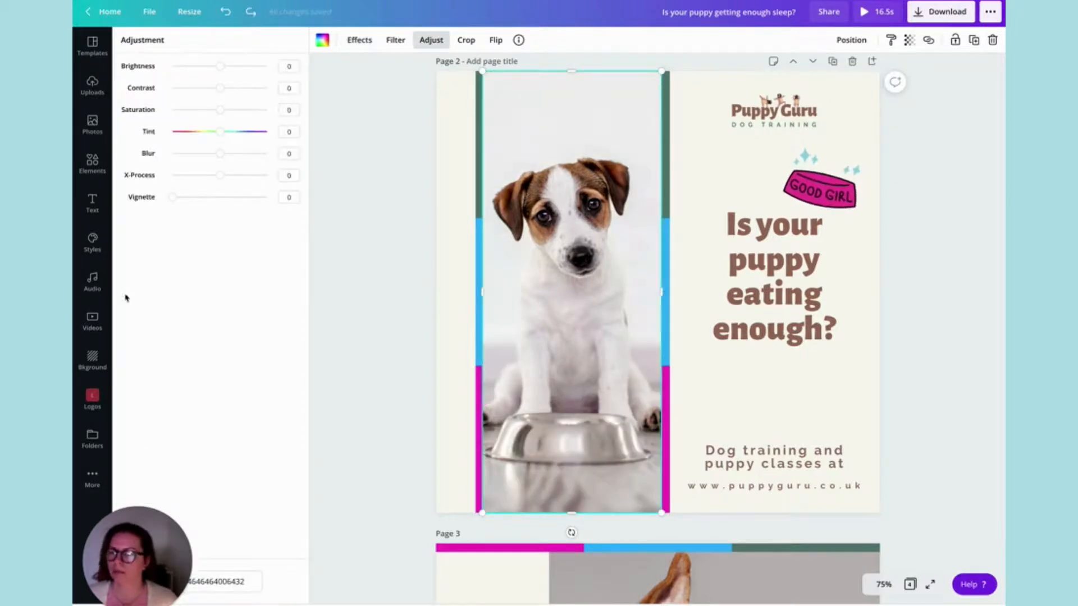
Look through the filters for the page 2 puppy photo and try a blur of 4 on it.
click(395, 41)
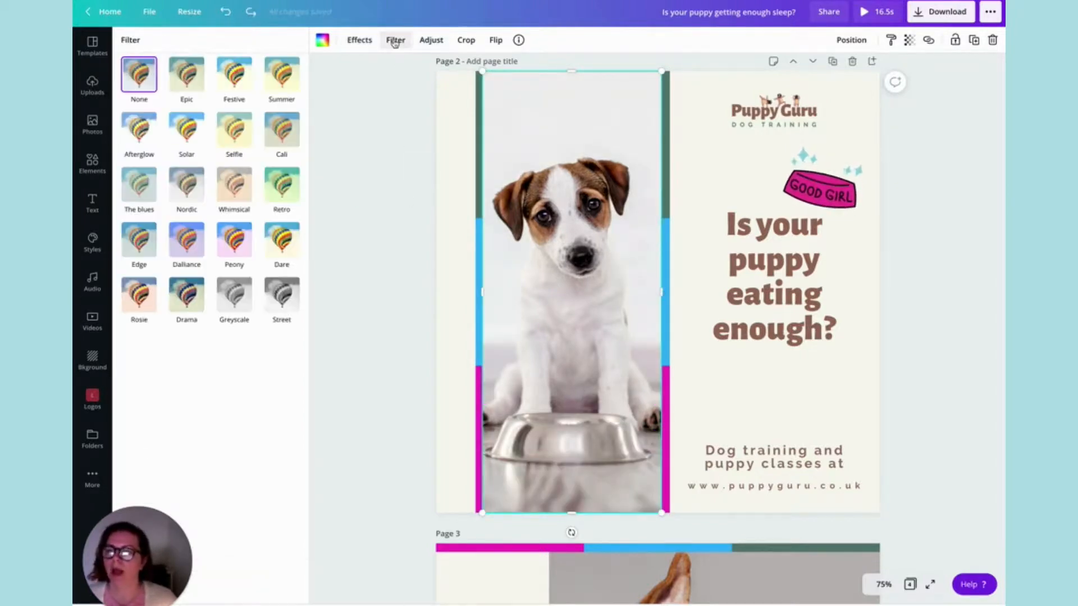
click(426, 41)
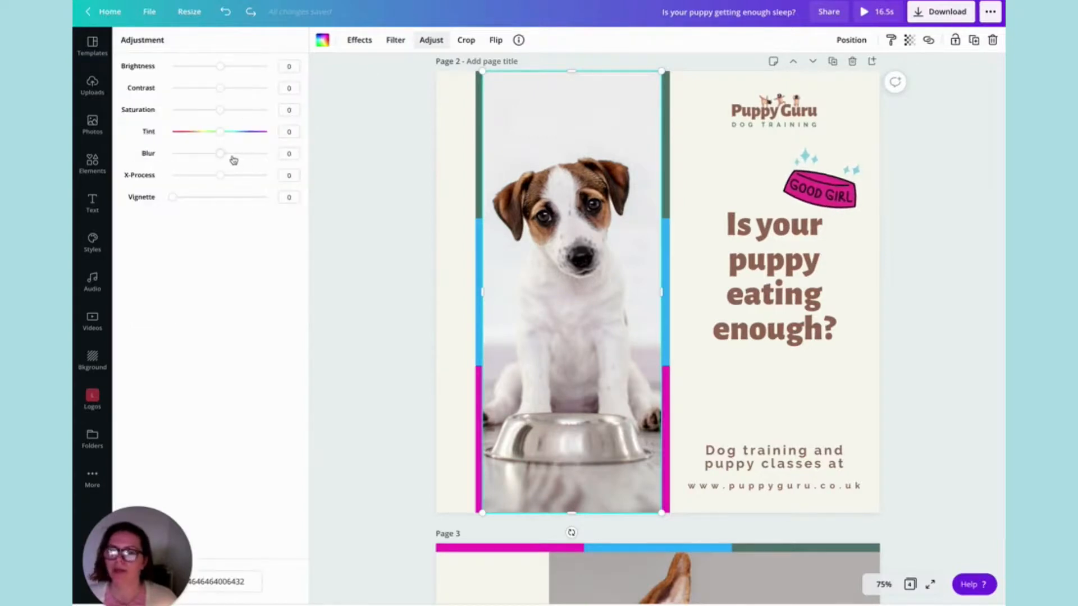
drag(221, 158, 222, 157)
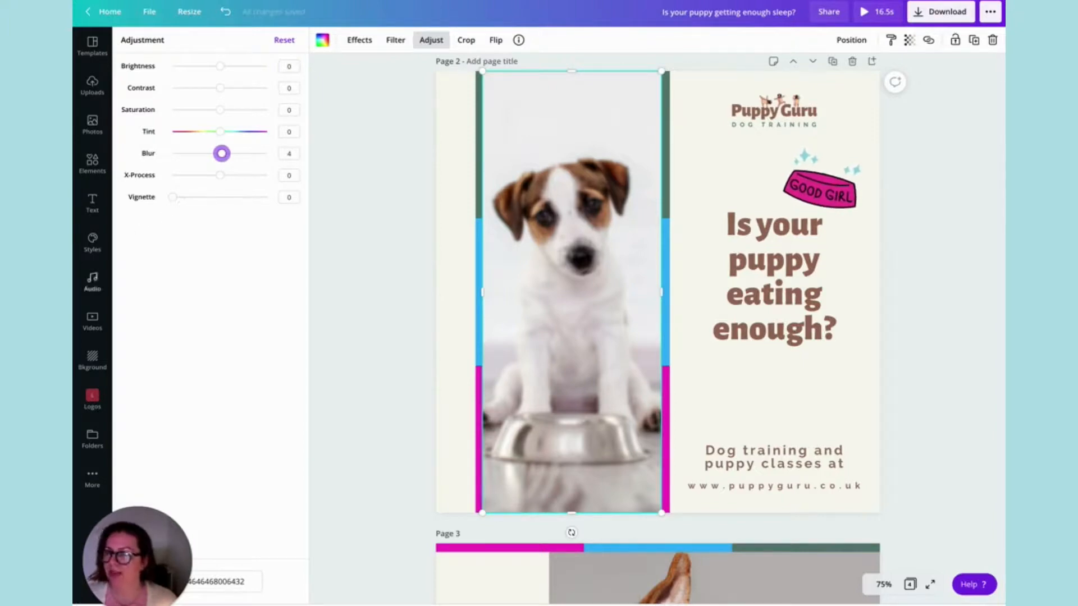
click(385, 251)
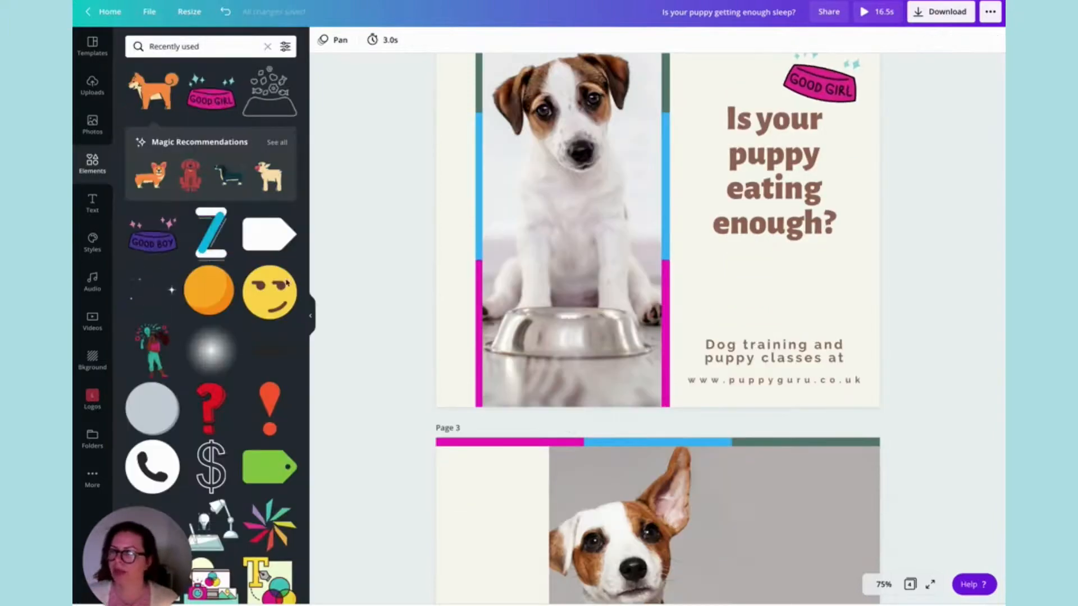
Review the layout, stickers and page timings across the finished pages of the design.
scroll(386, 253, up, 5)
scroll(385, 253, up, 4)
scroll(384, 254, down, 18)
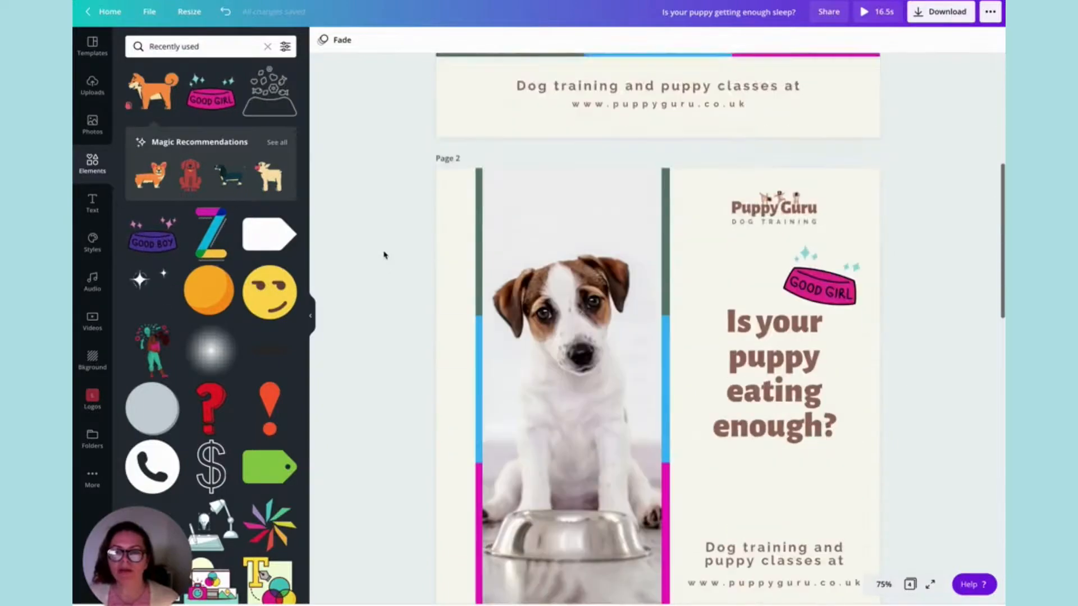
scroll(384, 256, down, 2)
scroll(384, 256, up, 10)
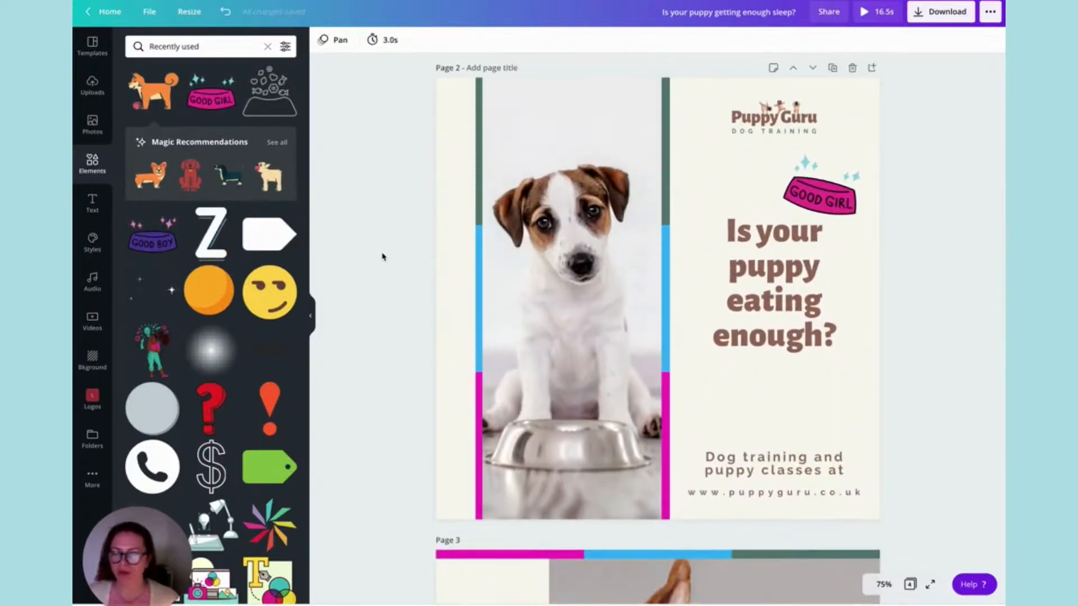
scroll(382, 256, down, 1)
scroll(382, 257, down, 2)
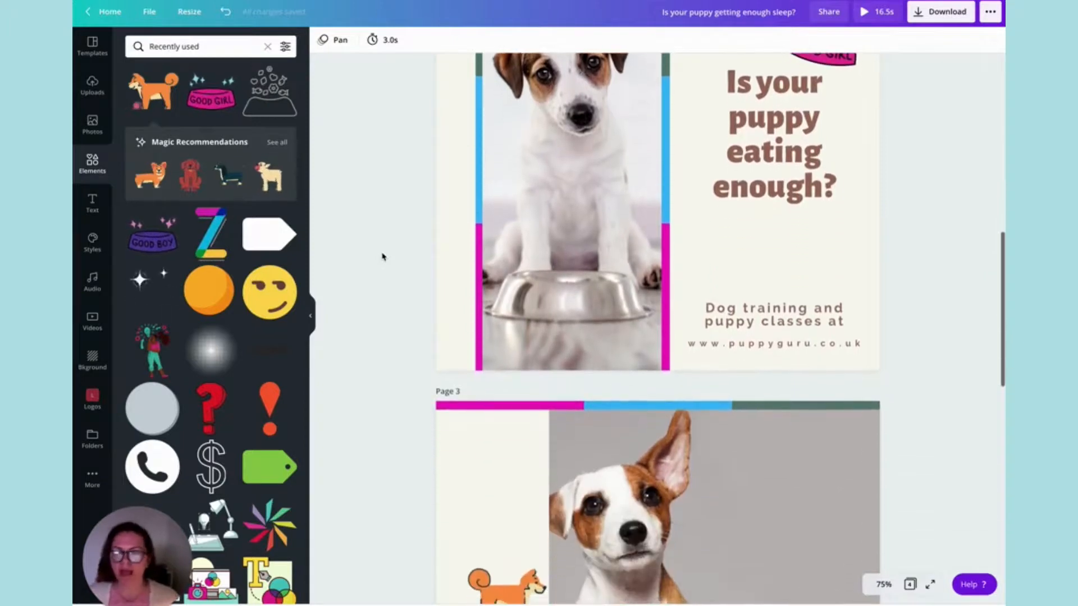
scroll(382, 257, down, 2)
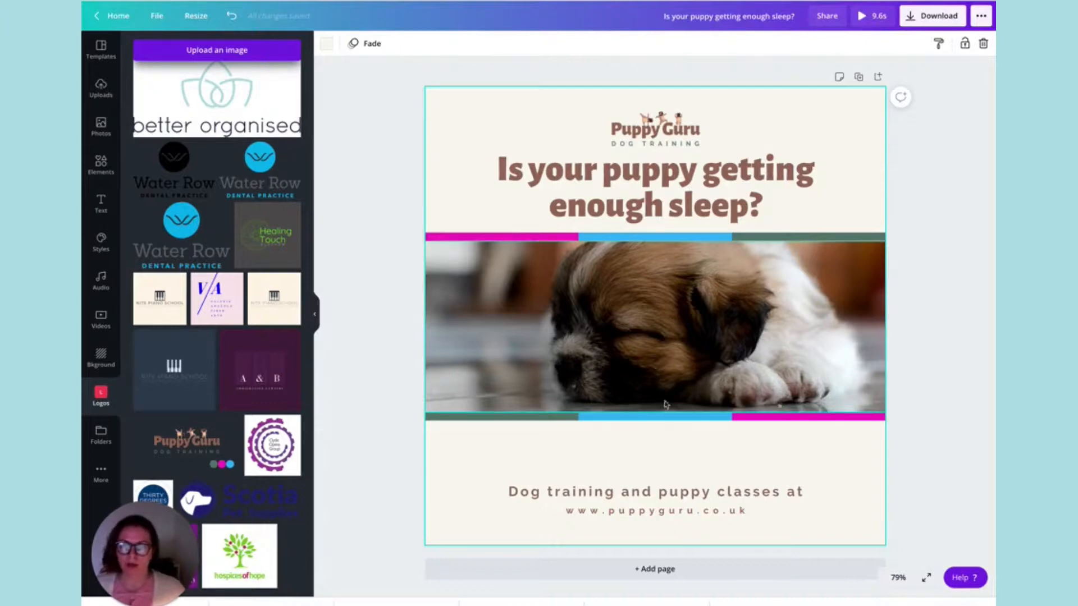
Move the lower coloured strip down toward the website text and extend the puppy video frame to meet it.
drag(709, 416, 707, 456)
click(660, 383)
drag(655, 413, 648, 450)
click(355, 261)
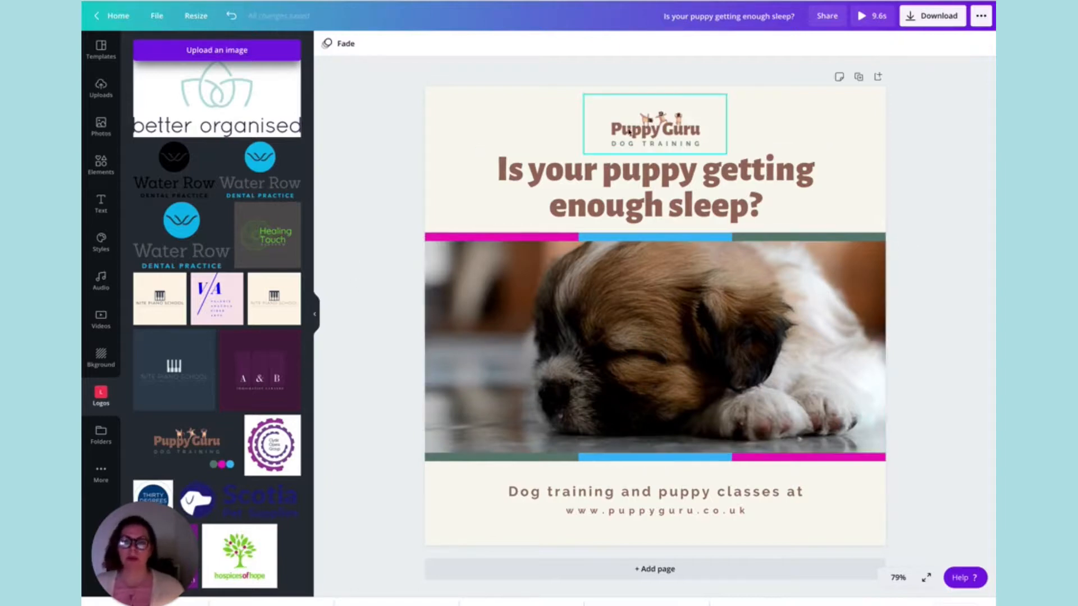
drag(665, 141, 665, 140)
Add two blank pages after page 1.
click(663, 569)
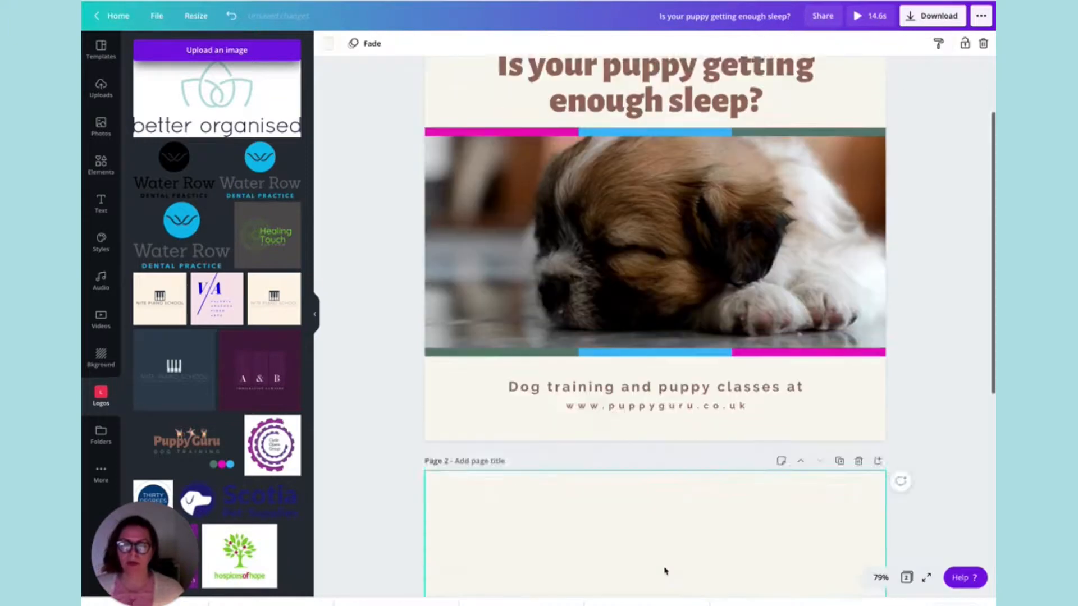
click(668, 586)
scroll(811, 202, up, 10)
scroll(810, 202, up, 2)
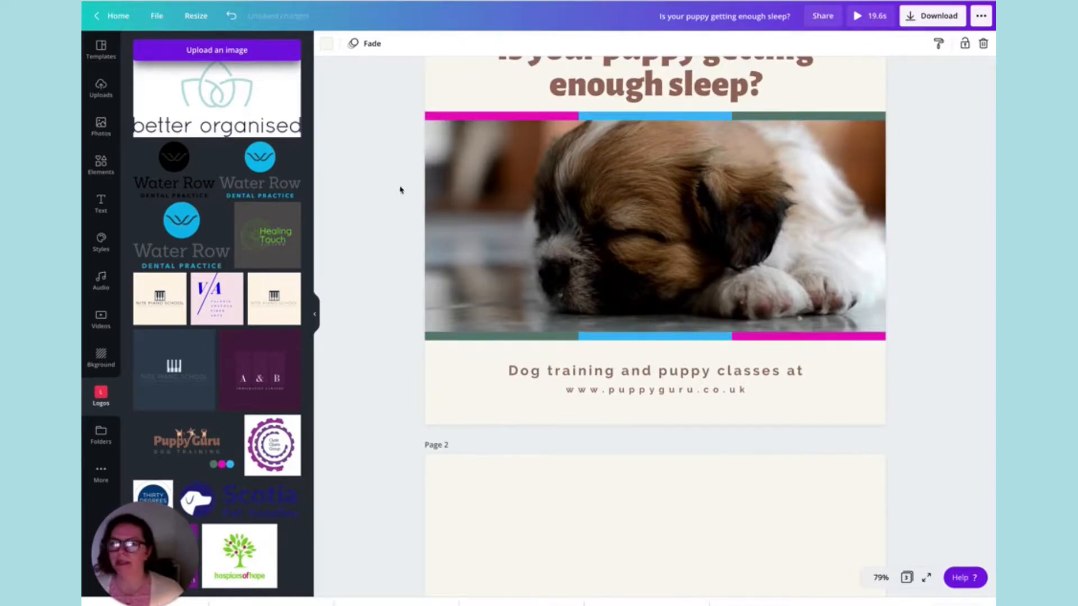
scroll(393, 189, up, 4)
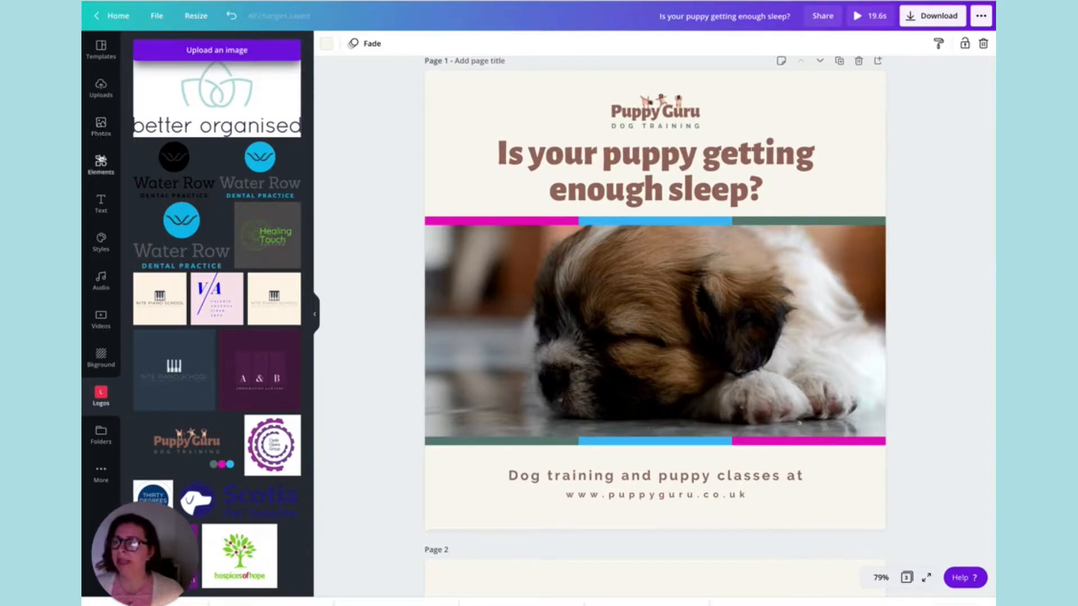
click(101, 169)
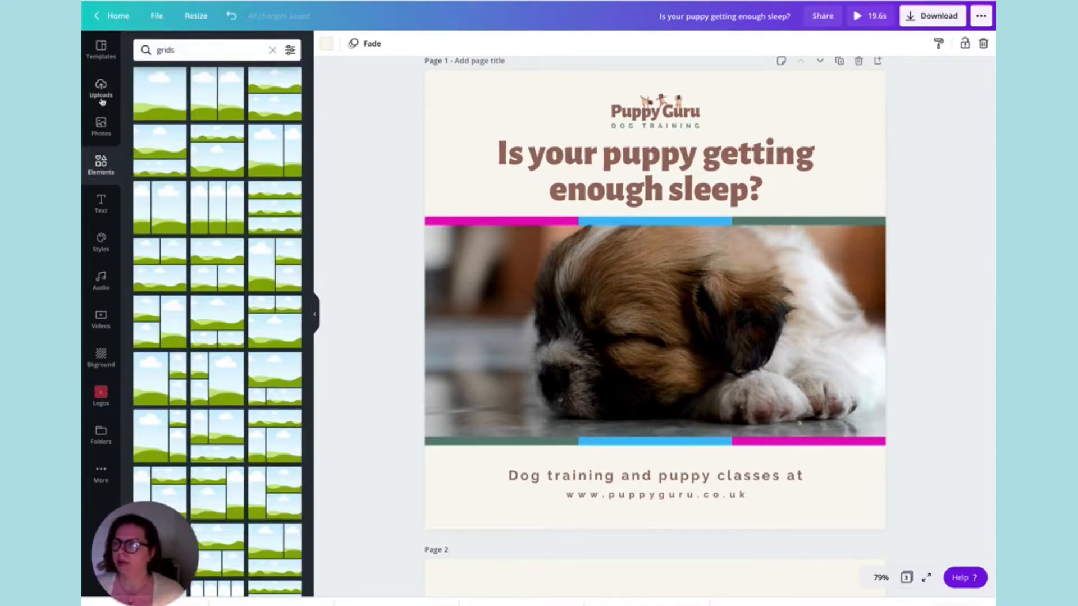
click(101, 52)
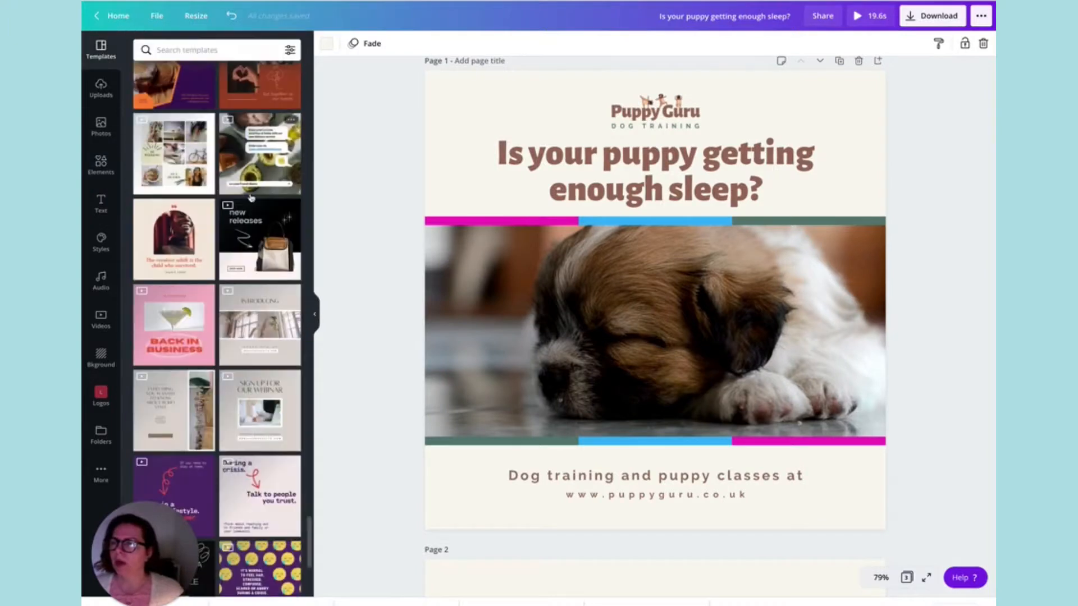
scroll(453, 250, down, 7)
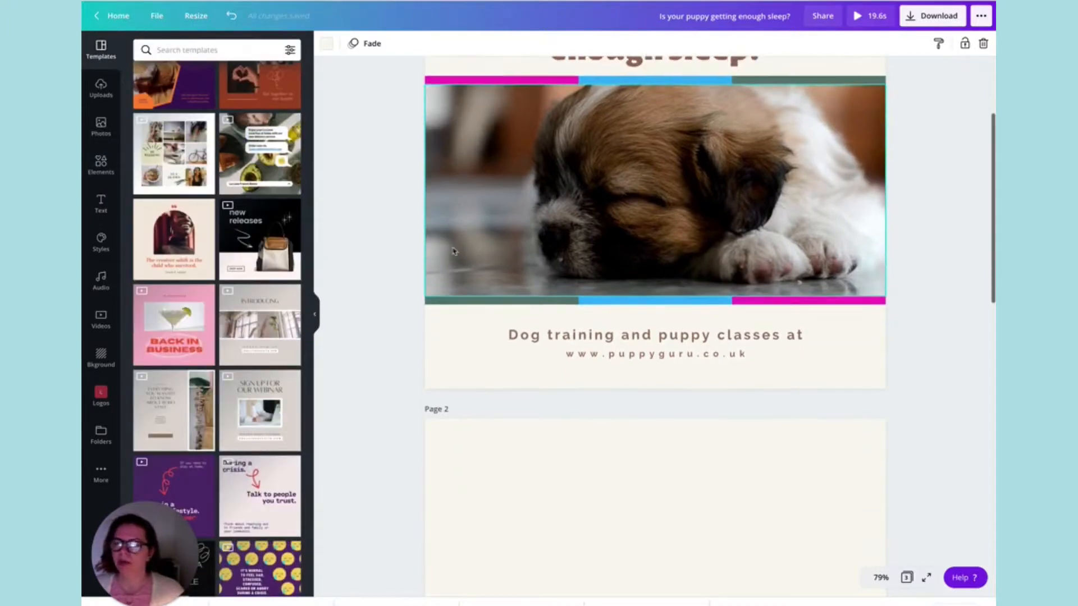
scroll(452, 251, up, 3)
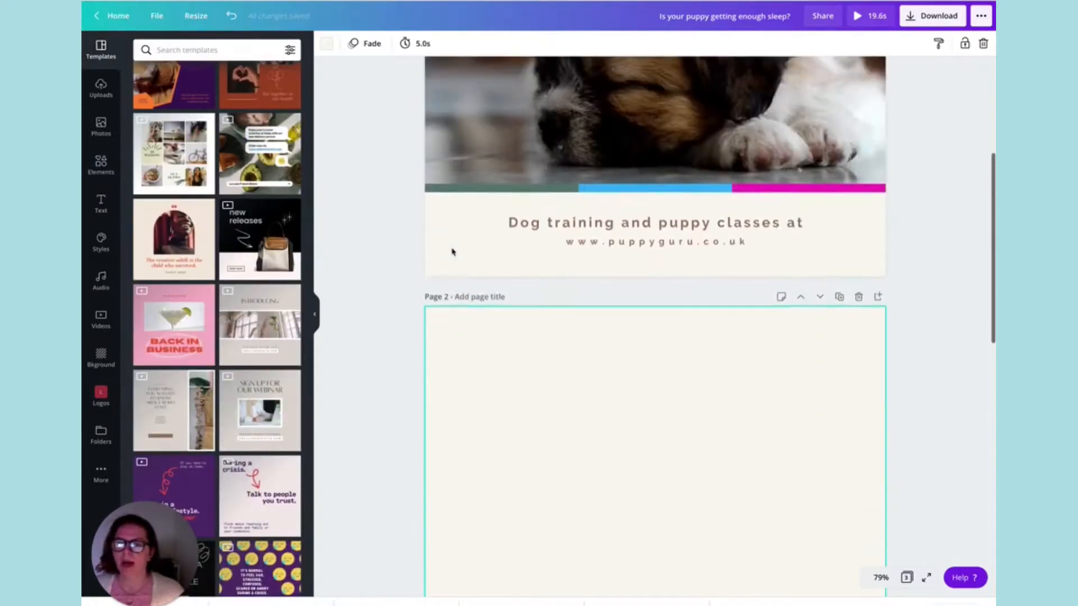
scroll(664, 304, up, 6)
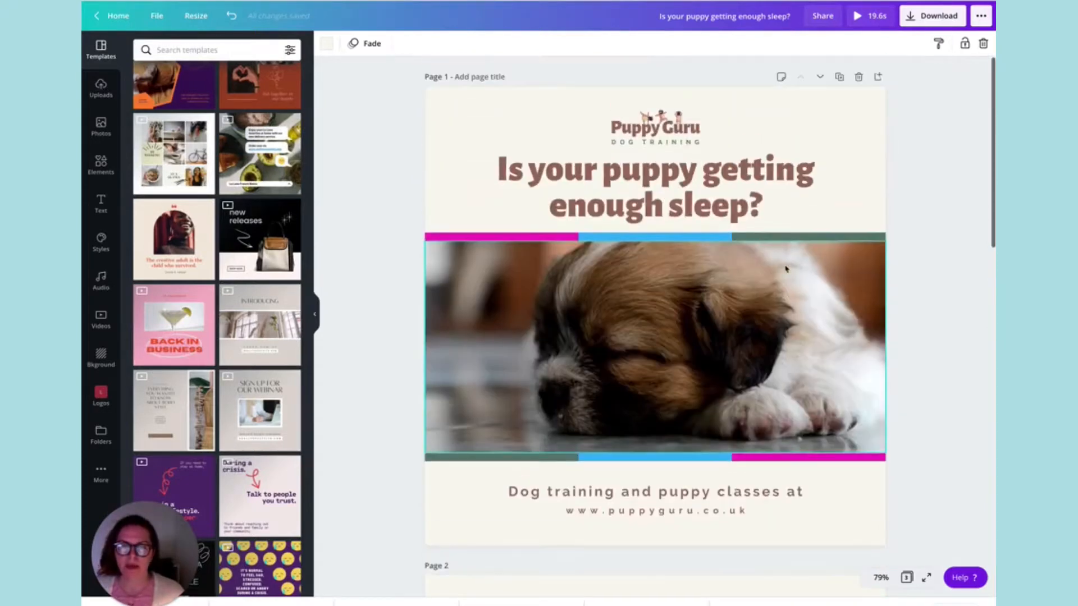
Duplicate page 1 and delete the puppy video from the copy, leaving its frame empty.
click(839, 77)
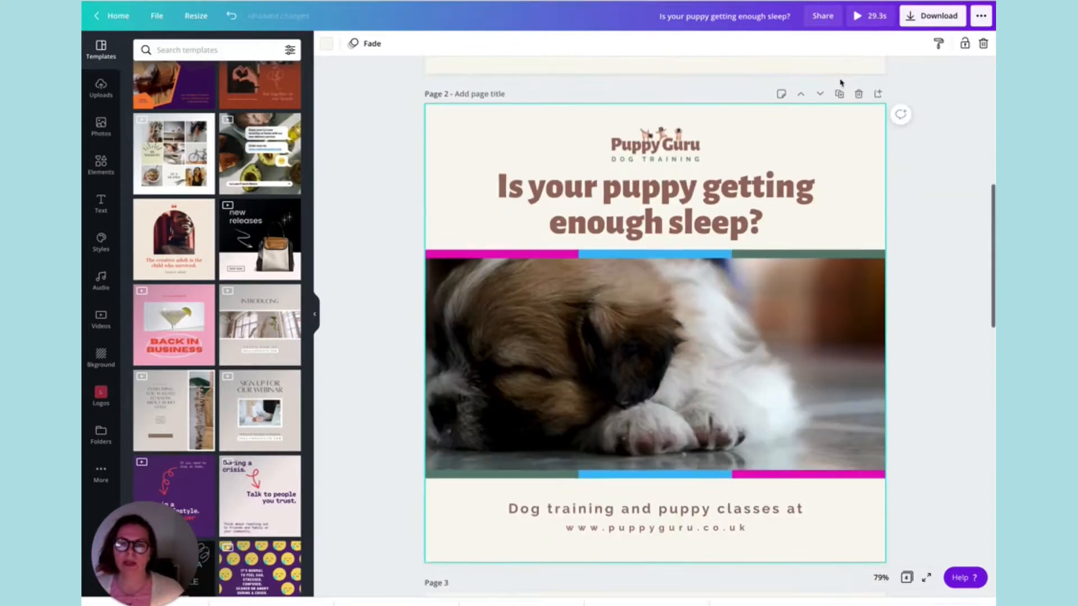
click(813, 355)
key(Delete)
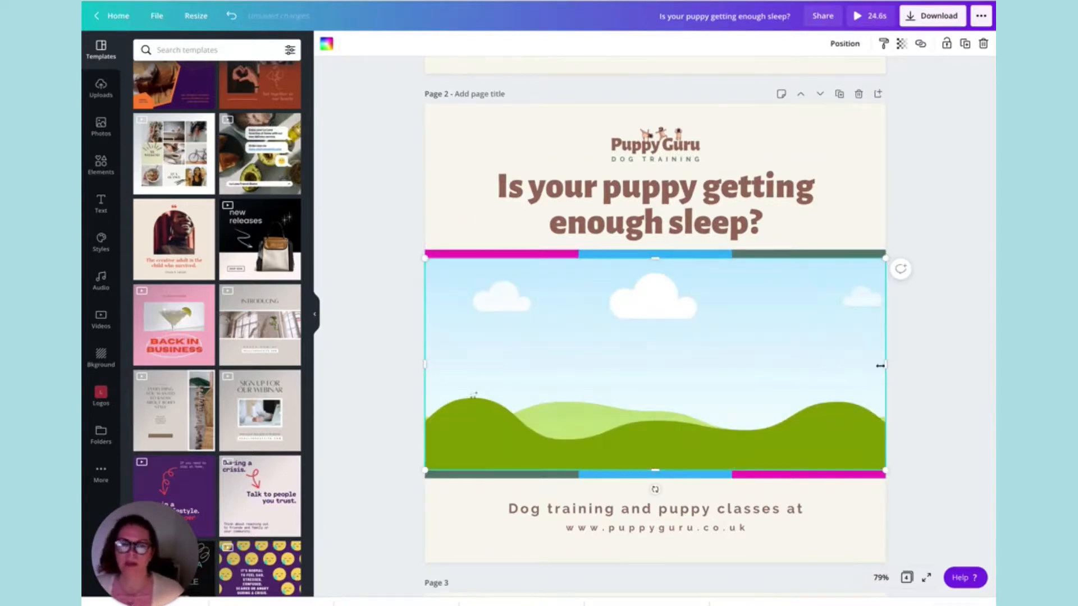
Narrow the empty frame on page 2 to a portrait shape and move it up to the page's upper edge.
drag(887, 361, 595, 349)
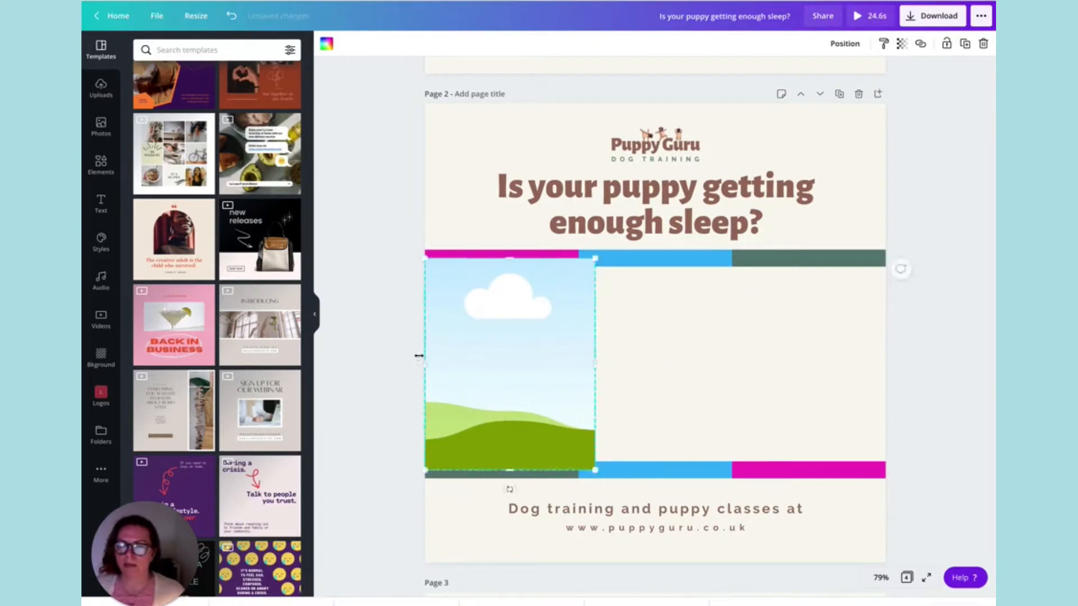
drag(425, 368, 442, 367)
drag(527, 368, 554, 216)
Move the heading and the Puppy Guru logo on page 2 to the right of the empty frame.
click(637, 197)
drag(637, 197, 808, 201)
drag(655, 145, 791, 144)
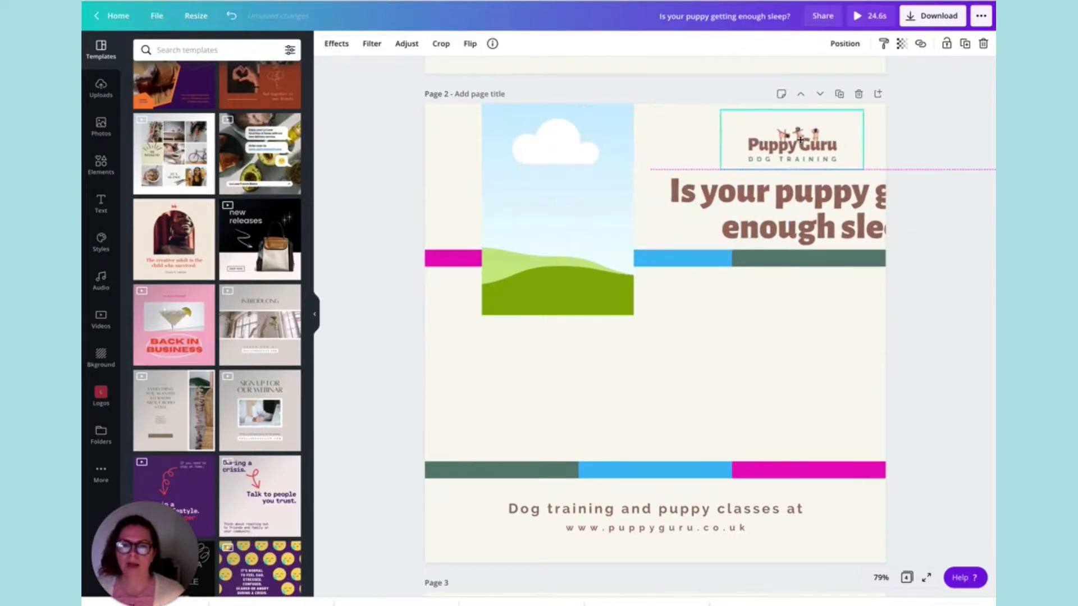
Rotate the upper coloured strip vertically along the frame's left edge and enlarge the frame to the full page height.
click(706, 265)
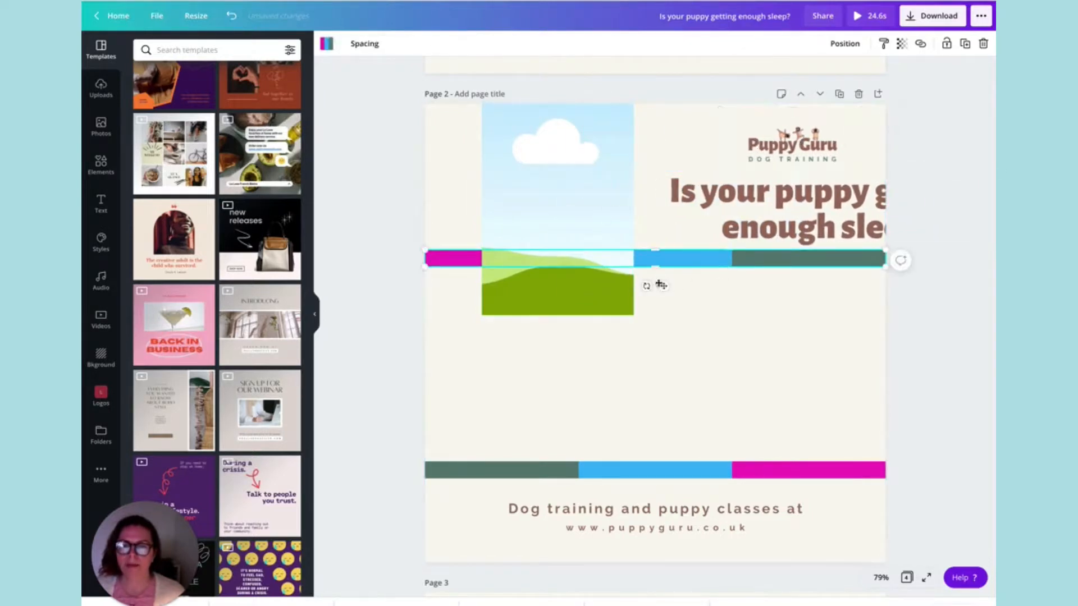
drag(646, 286, 535, 562)
drag(632, 331, 660, 337)
Rotate the other coloured strip vertically along the frame's right edge and adjust the frame to fit between both strips.
click(729, 470)
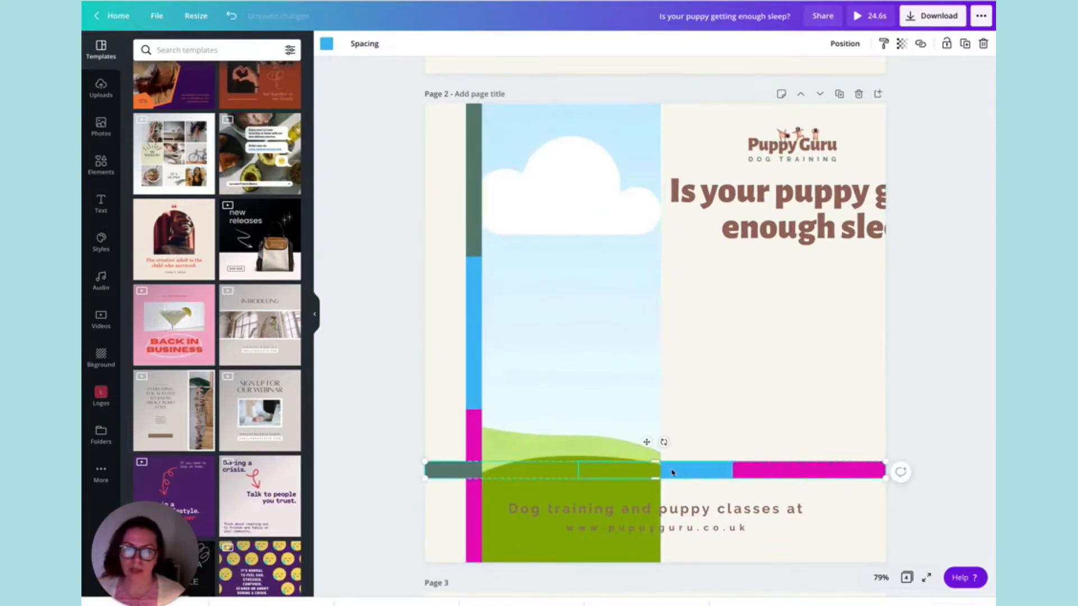
drag(662, 442, 693, 324)
click(599, 324)
drag(483, 333, 478, 334)
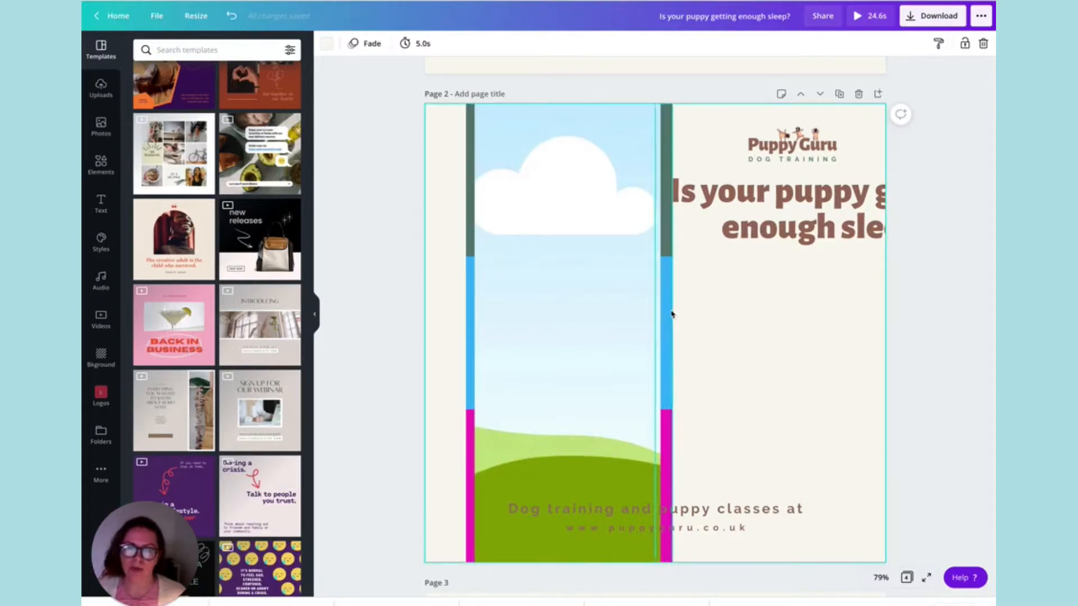
click(670, 313)
drag(690, 325, 687, 325)
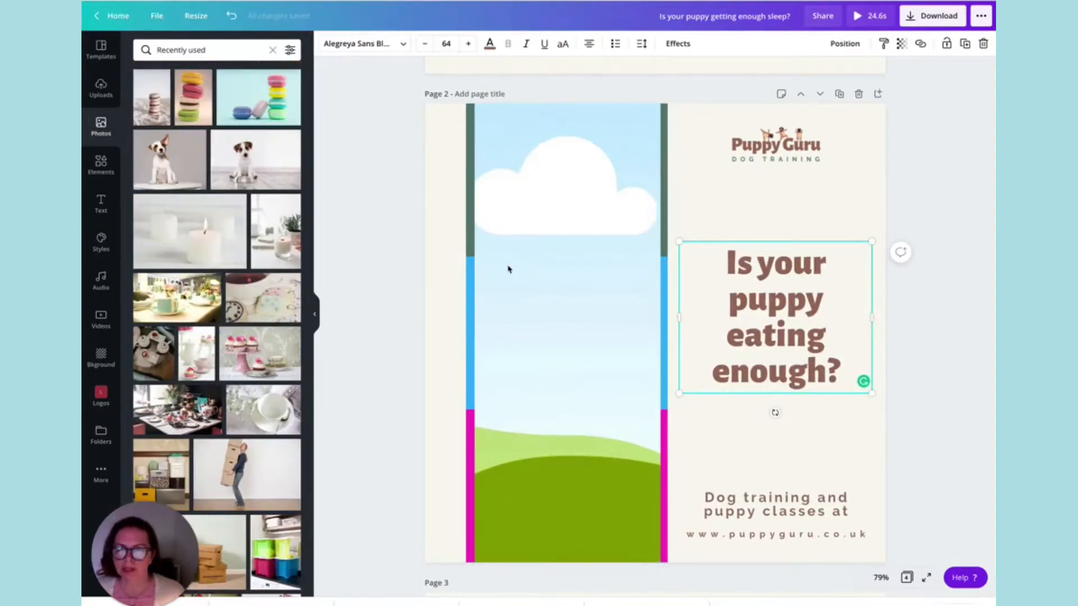
Nudge the empty frame between the strips on page 2 and fill it with the photo of the puppy behind a food bowl.
drag(525, 261, 534, 261)
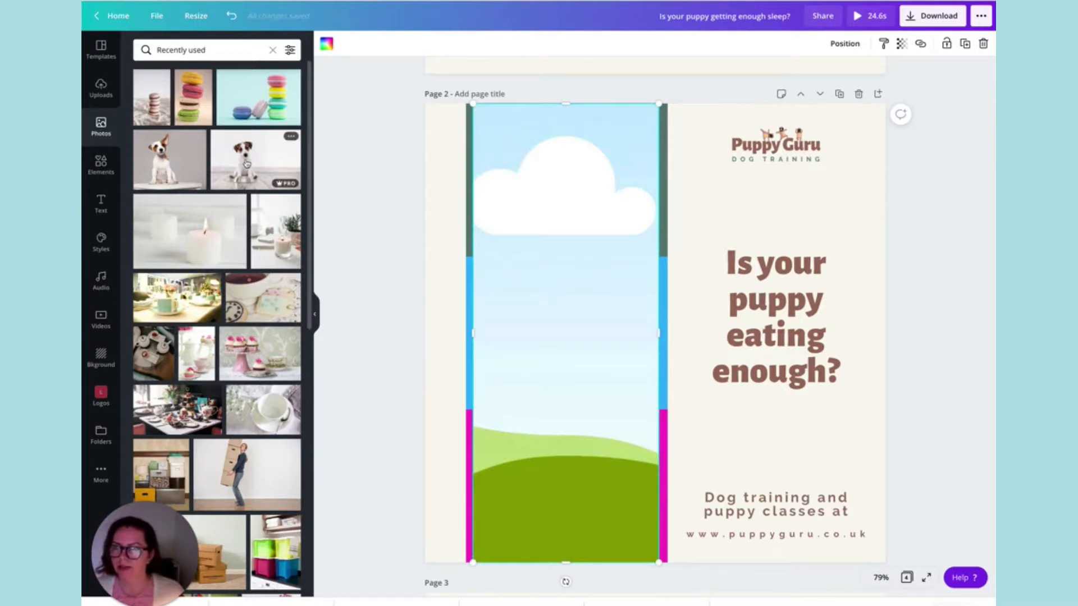
drag(235, 159, 559, 230)
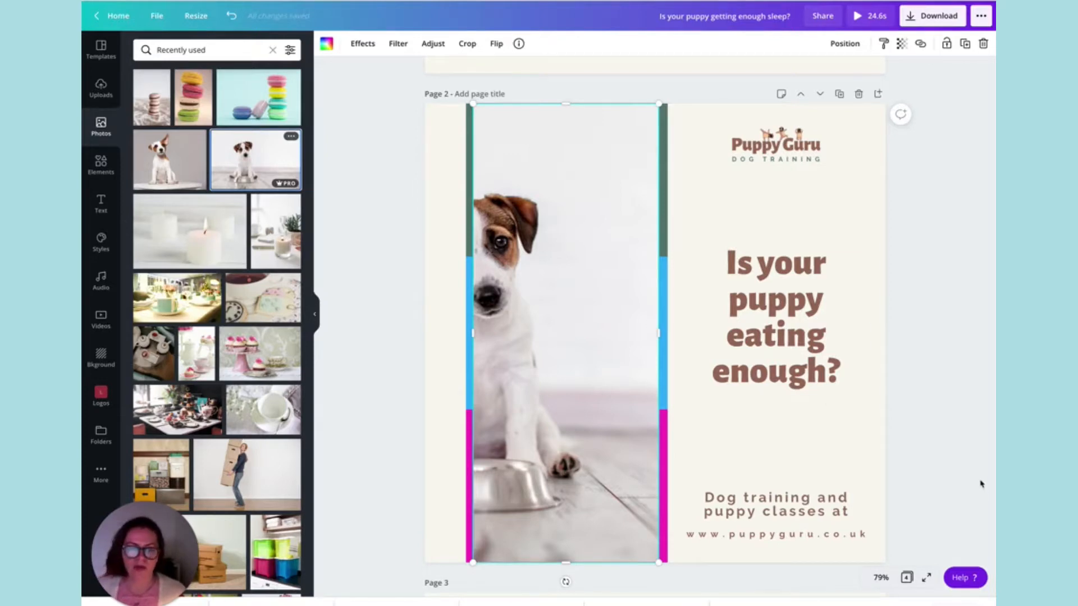
Inspect the photo and the text on page 2 in detail at 200% zoom.
click(873, 579)
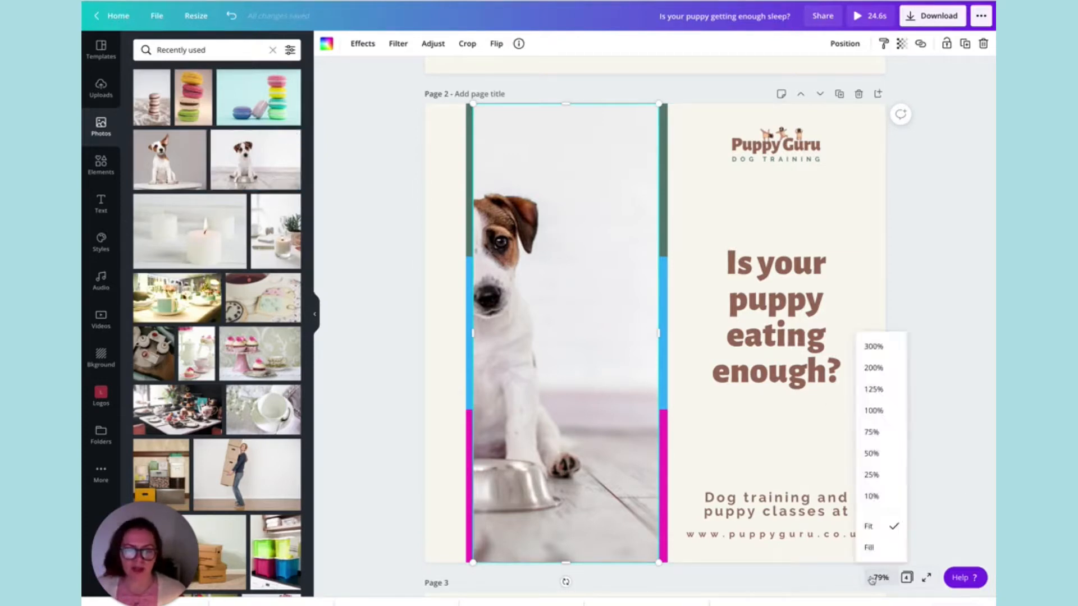
click(890, 370)
scroll(741, 304, up, 3)
scroll(741, 303, left, 4)
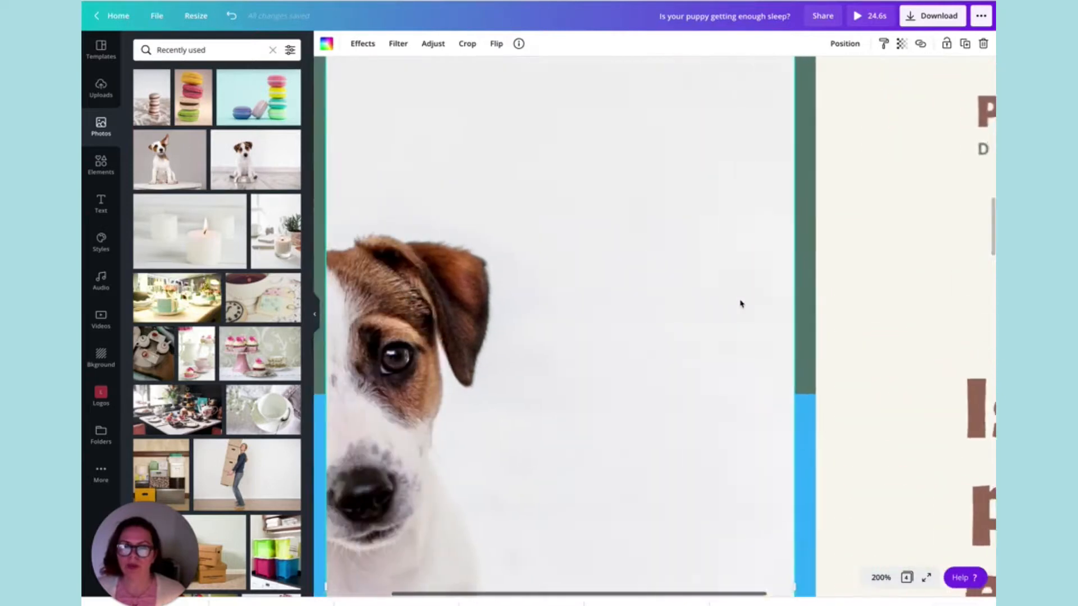
scroll(740, 304, down, 7)
scroll(740, 304, down, 6)
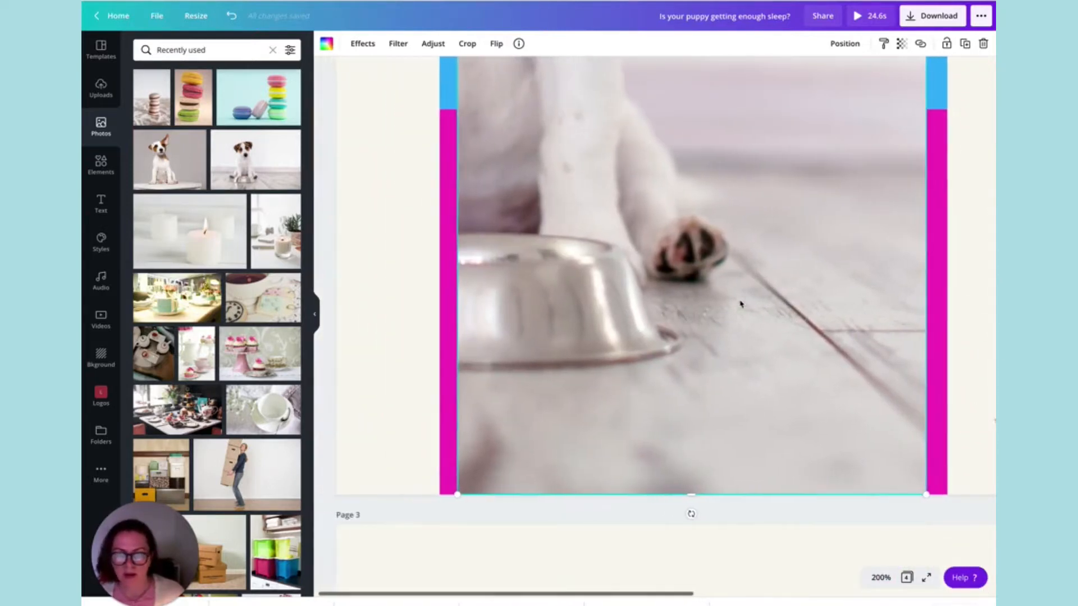
scroll(741, 304, right, 8)
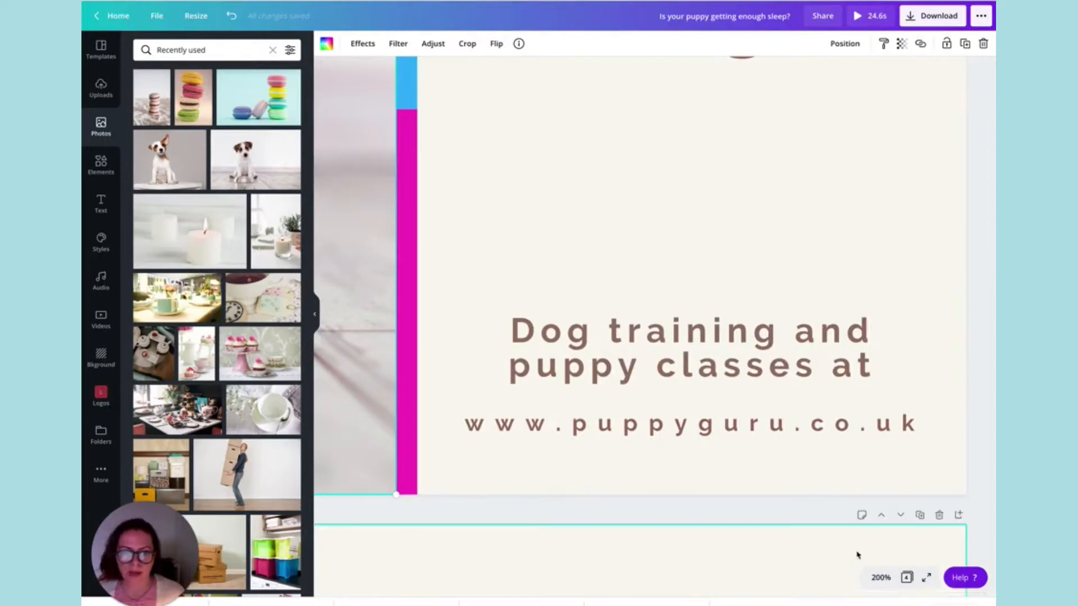
View the design pages at 50%, 25% and 100% zoom, and finish at 75%.
click(880, 577)
click(890, 454)
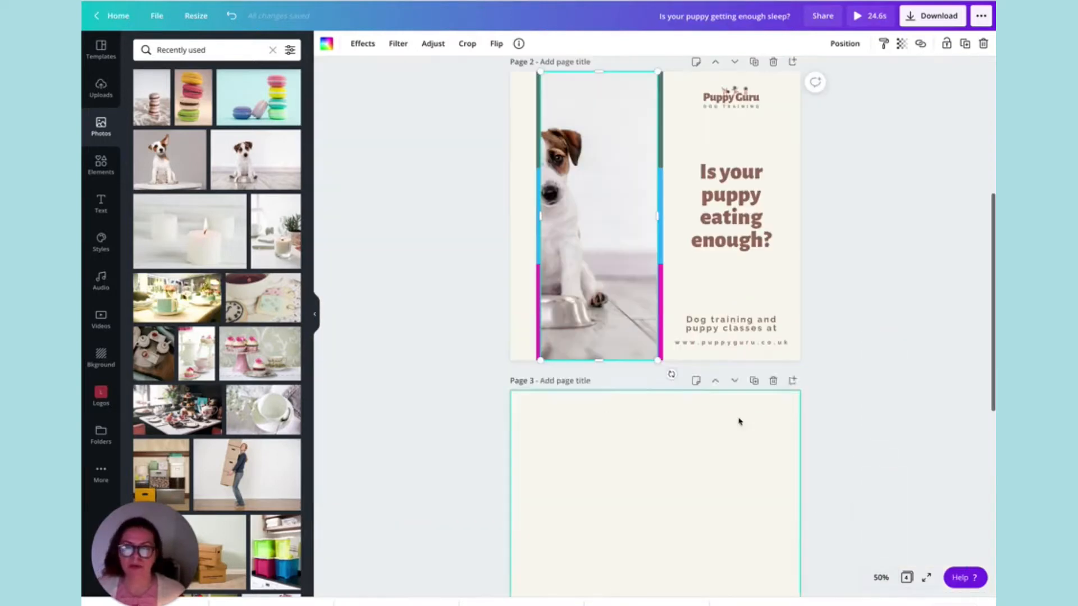
scroll(904, 334, up, 3)
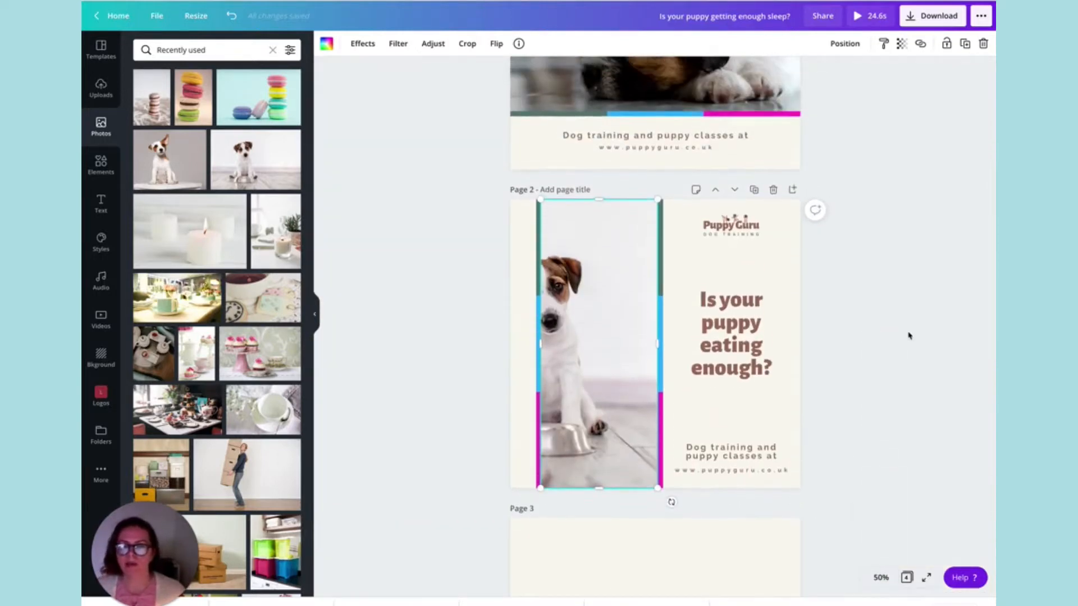
click(879, 576)
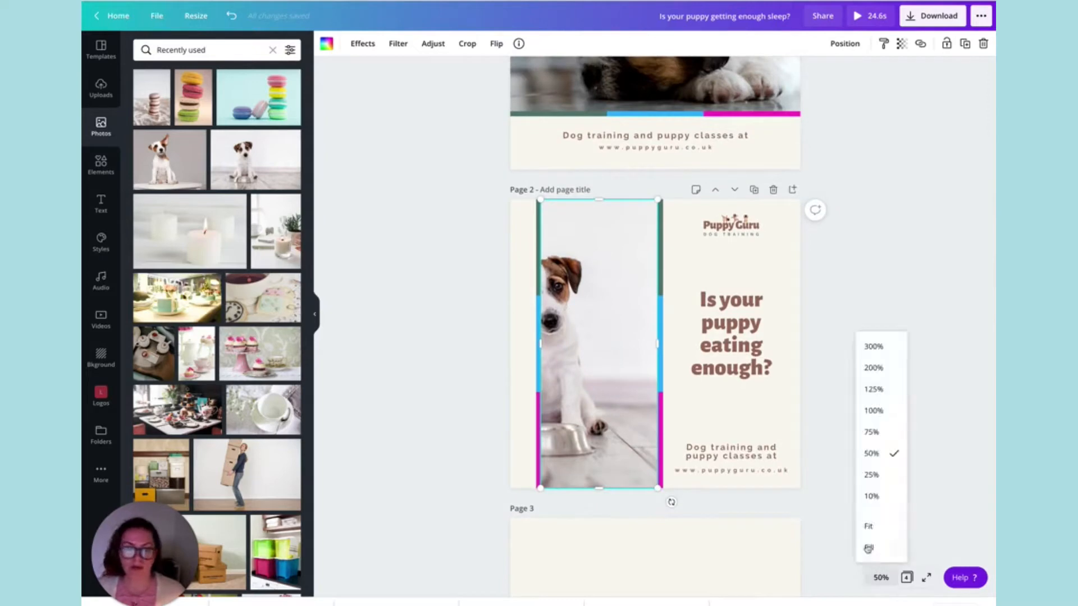
click(881, 474)
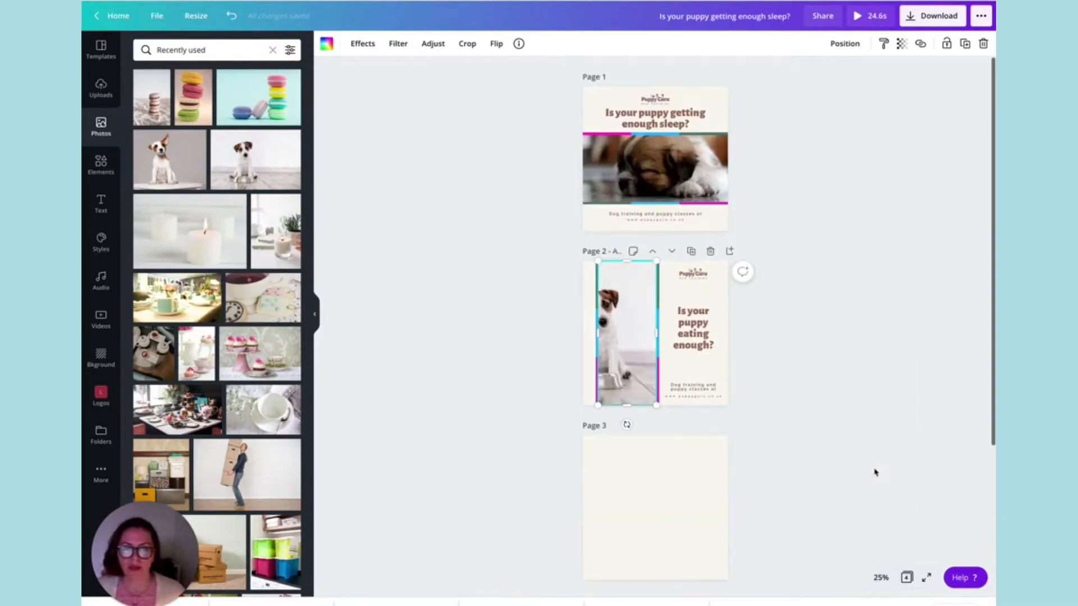
click(815, 398)
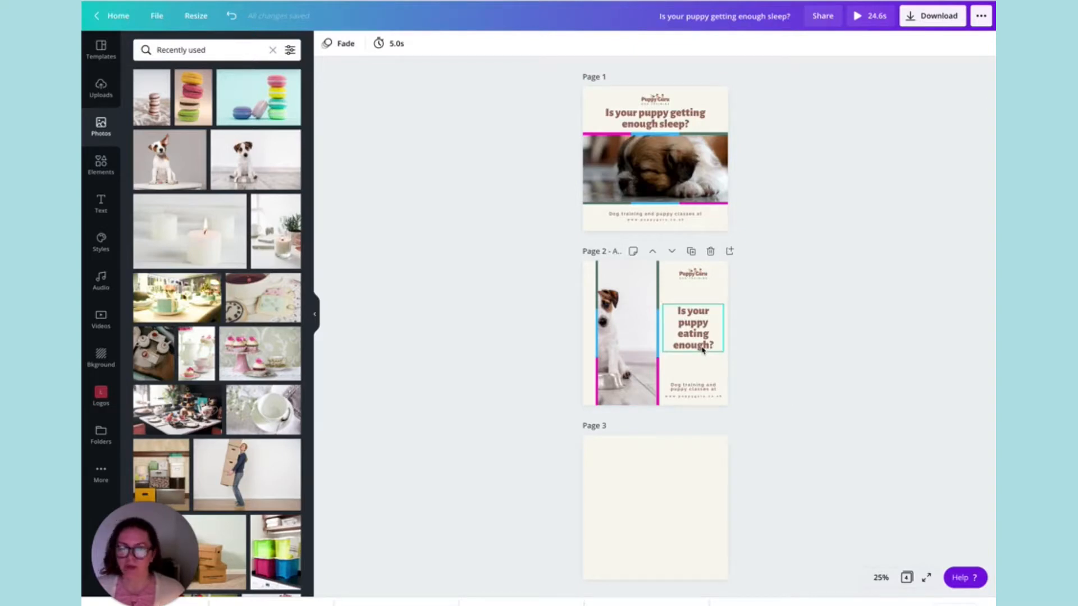
click(879, 578)
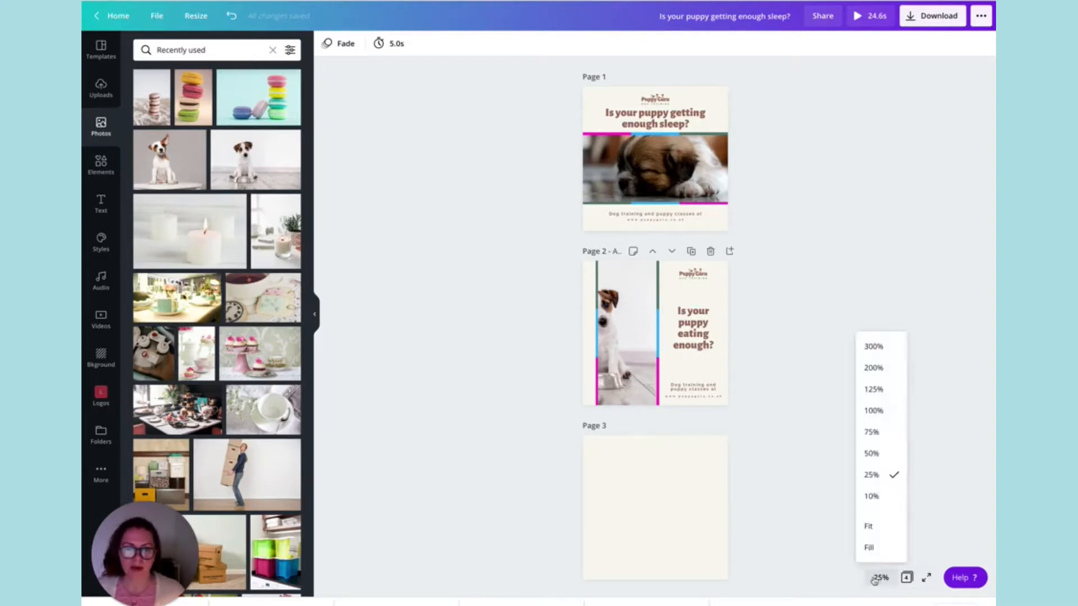
click(880, 412)
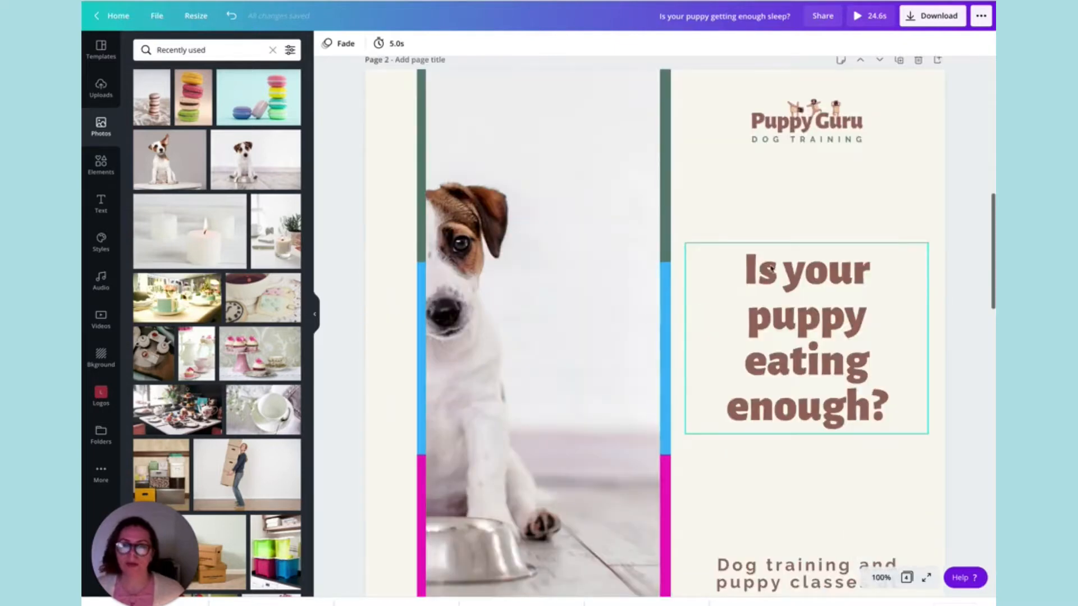
click(880, 577)
click(887, 432)
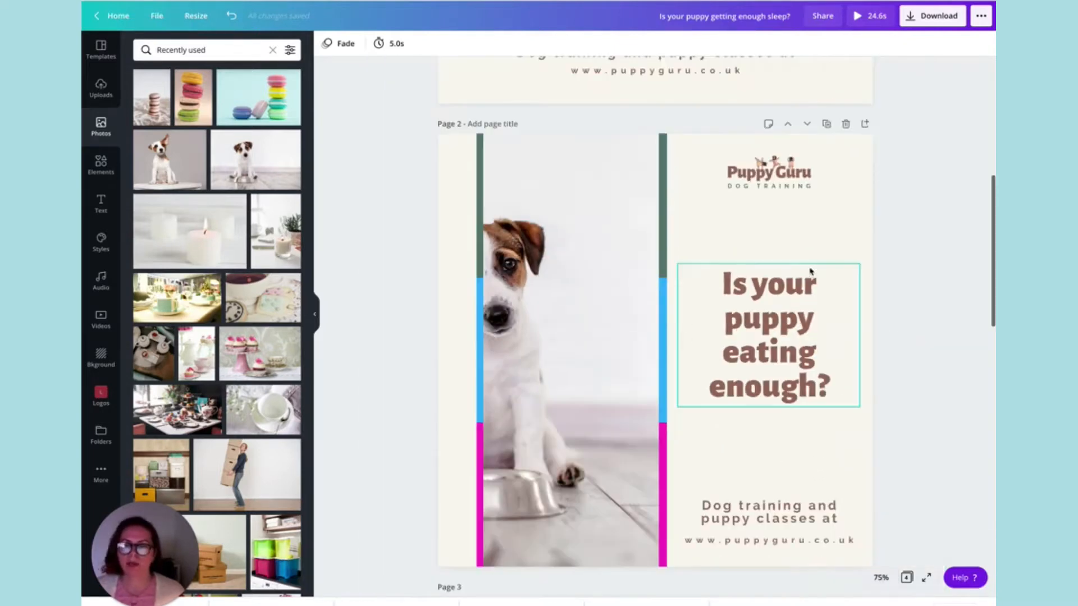
Reposition the photo inside the page 2 frame so that the puppy and its bowl are centred between the strips.
double_click(570, 267)
drag(570, 266, 660, 266)
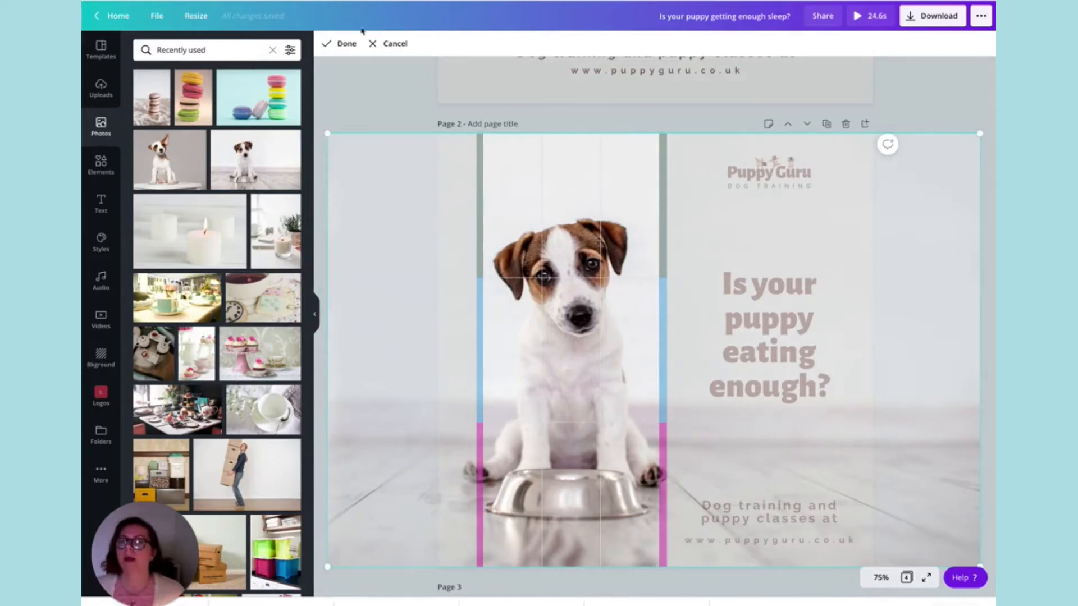
click(341, 43)
click(367, 181)
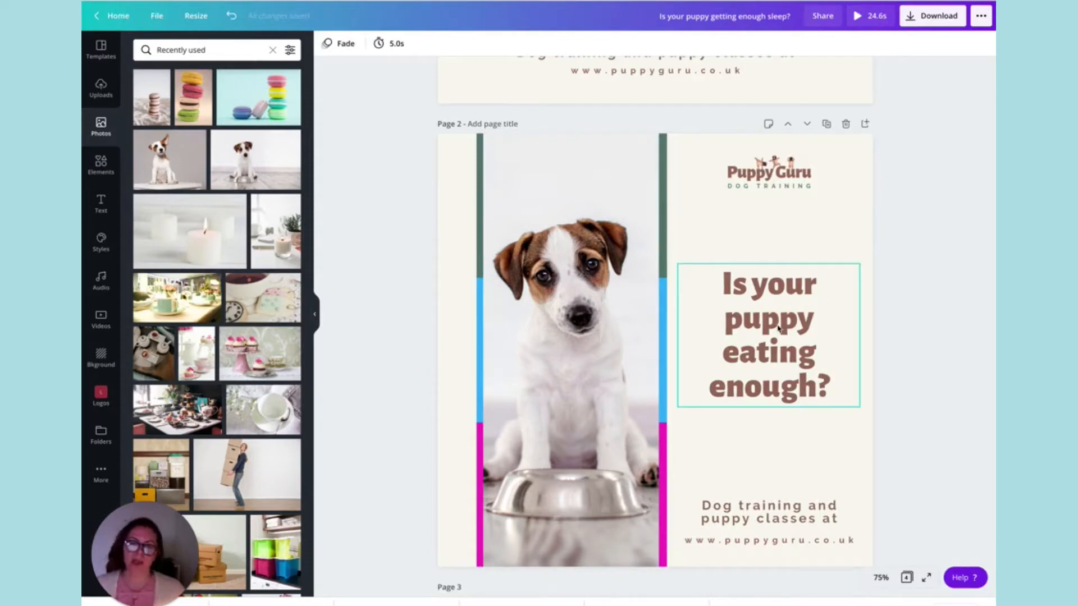
Review the layouts of pages 1 and 2.
scroll(797, 321, up, 8)
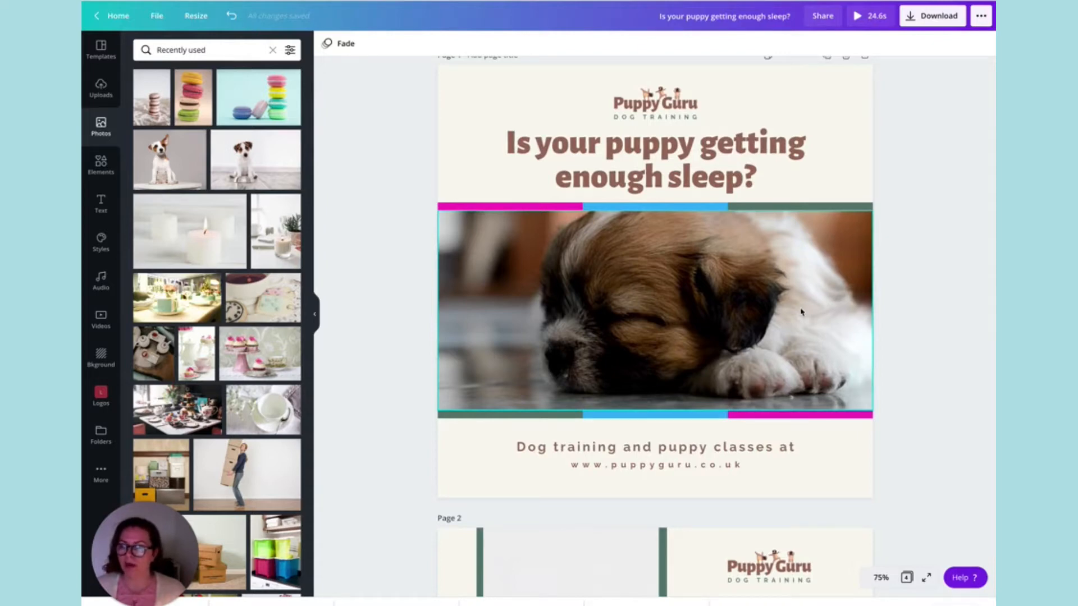
scroll(801, 312, down, 4)
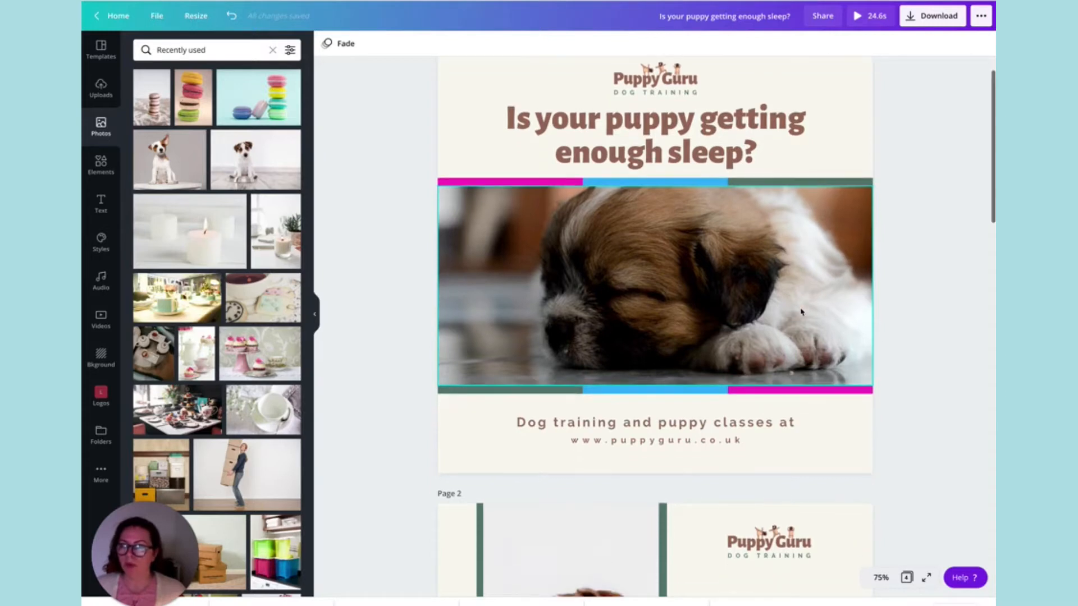
scroll(800, 312, down, 6)
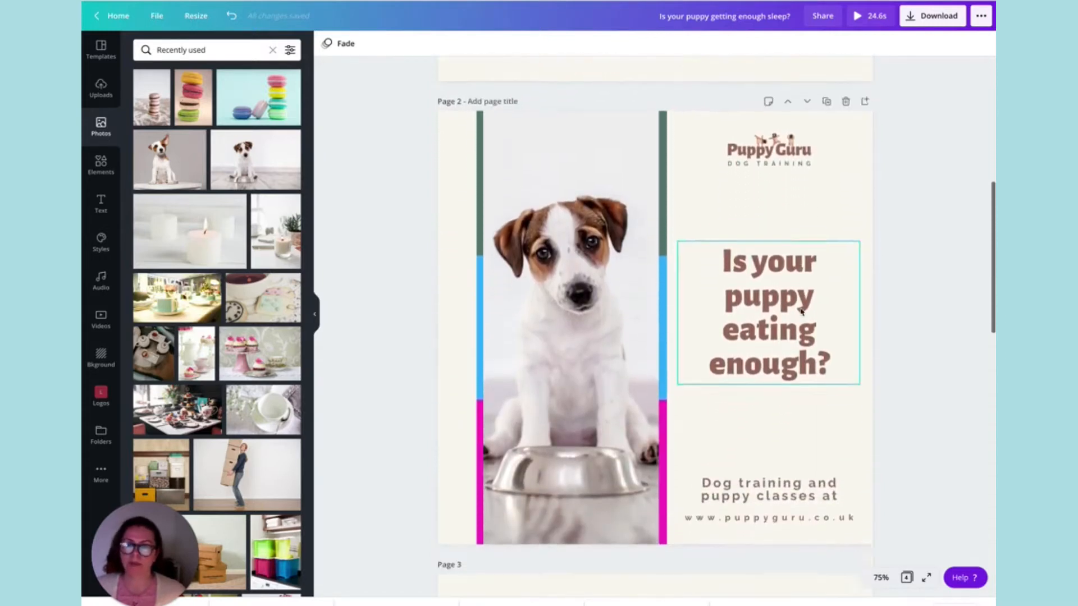
scroll(801, 312, down, 1)
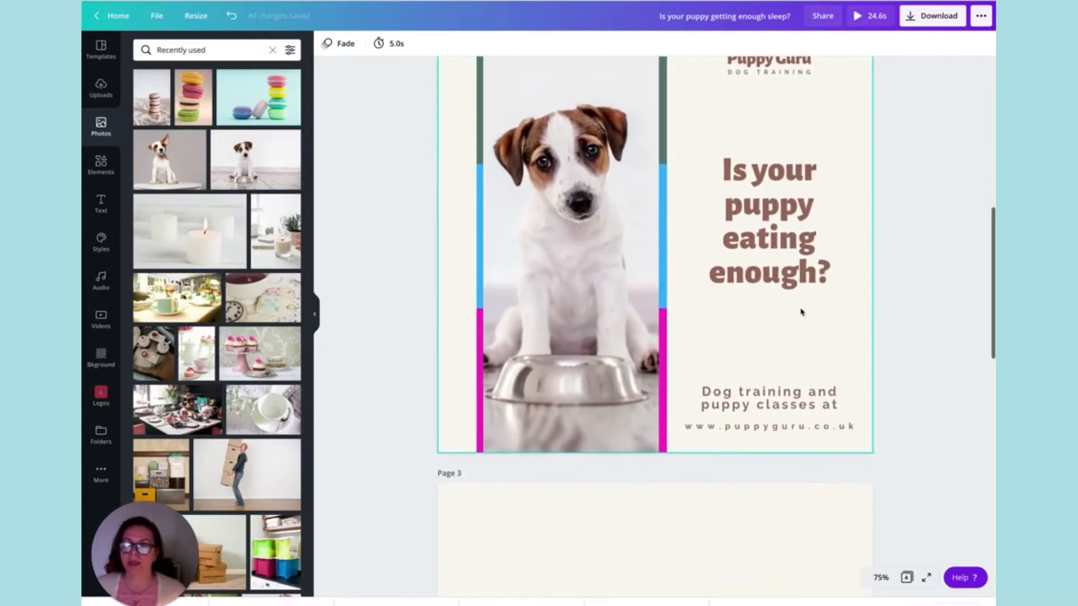
scroll(801, 312, down, 2)
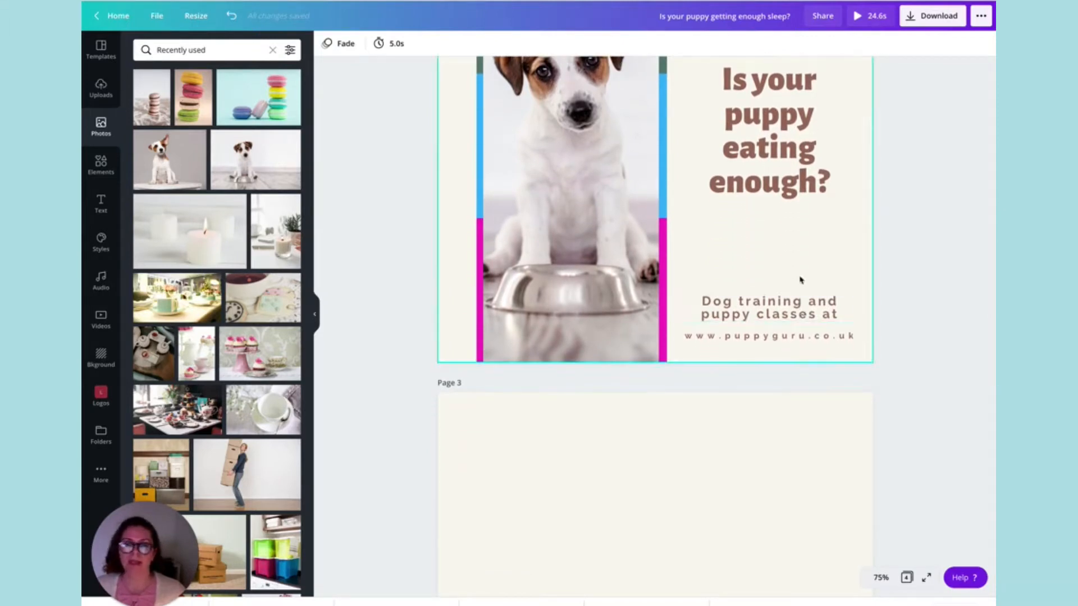
scroll(801, 279, up, 3)
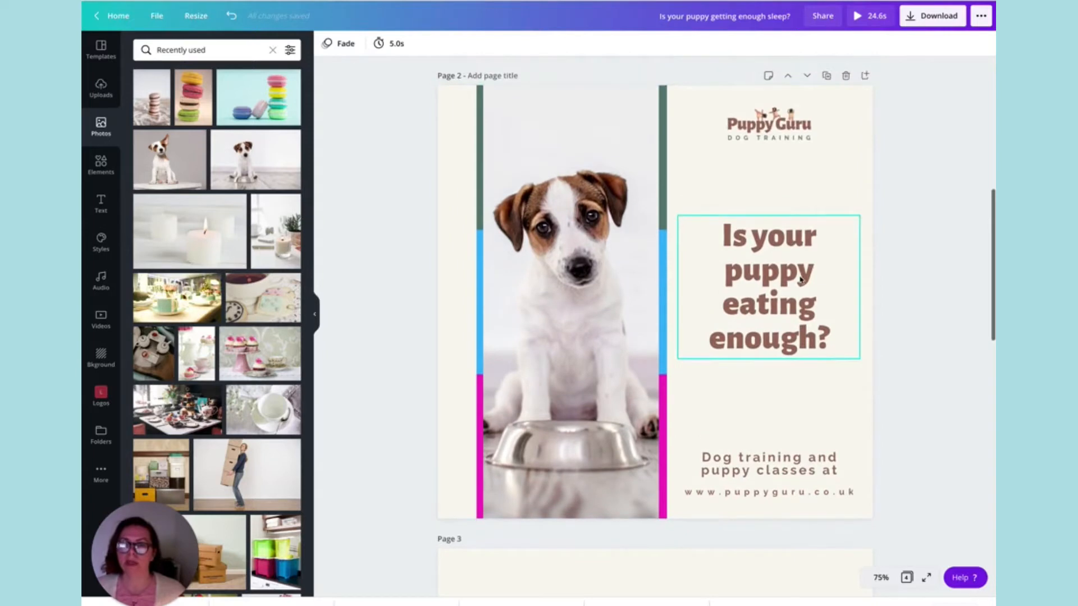
Add a five-cell photo grid to page 3 and place the grey-background puppy photo in its lower-left cell.
scroll(800, 278, down, 2)
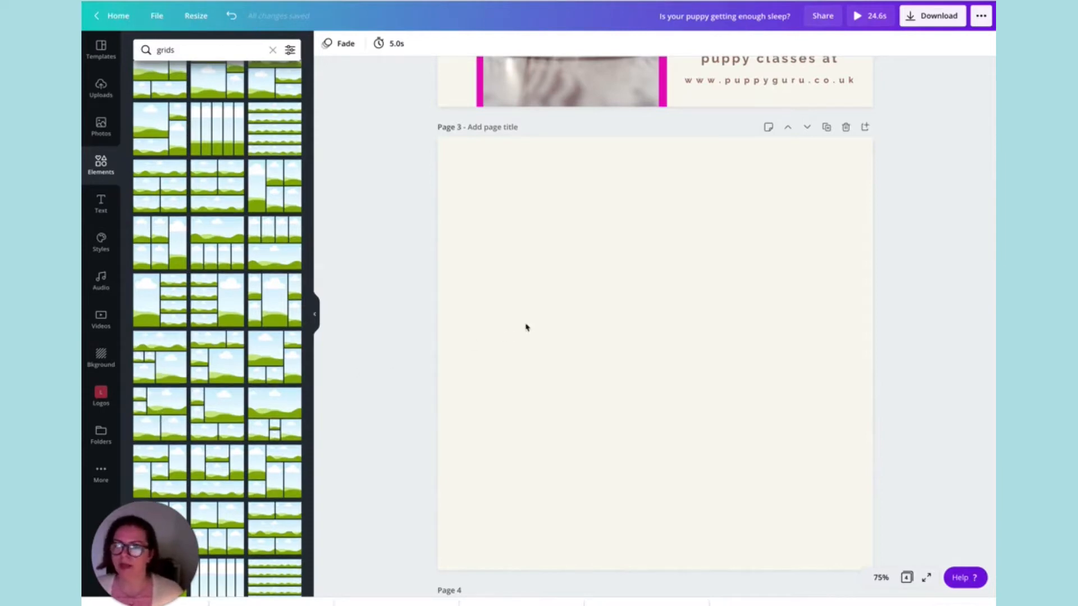
drag(153, 421, 483, 370)
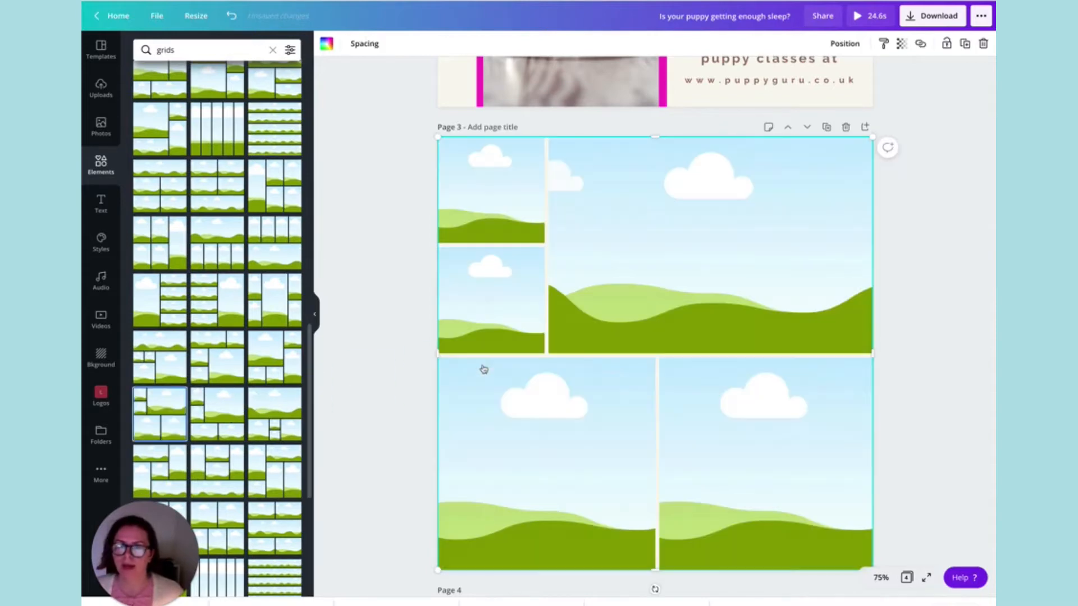
click(101, 127)
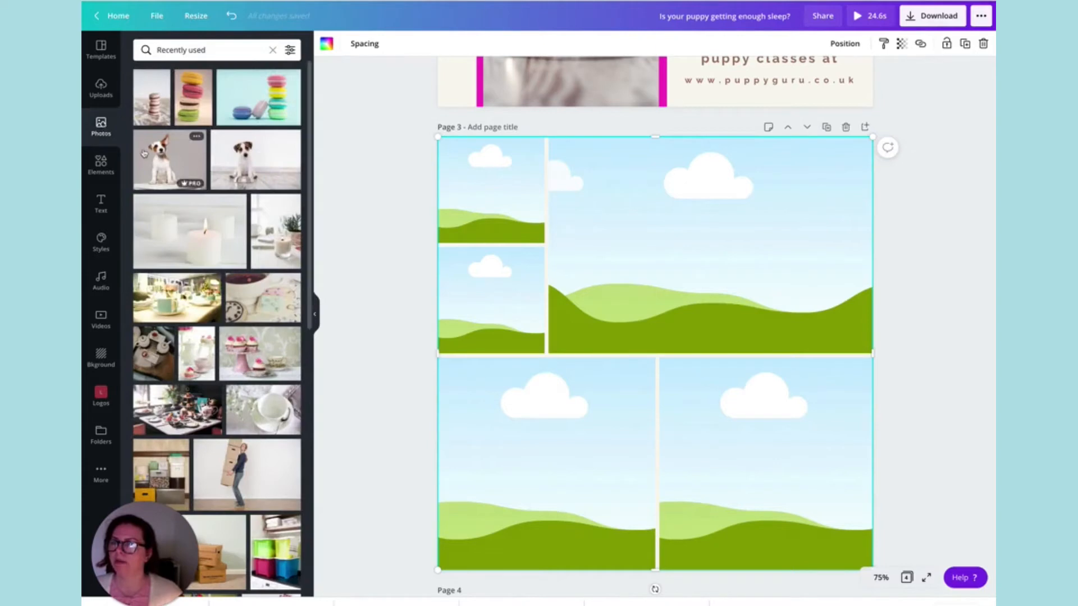
drag(158, 158, 478, 360)
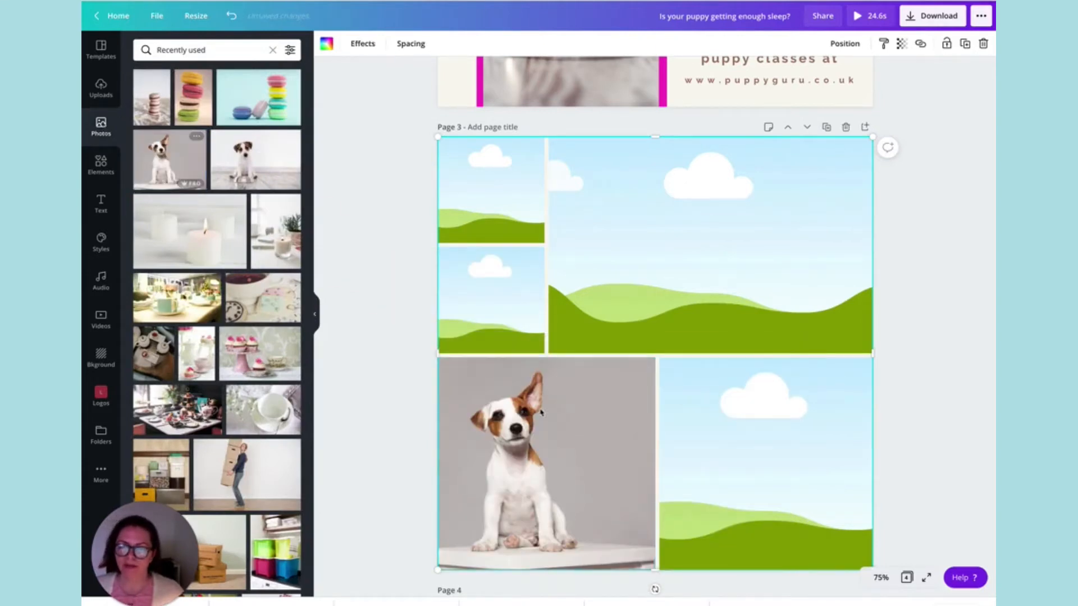
Enlarge the puppy photo within the lower-left grid cell so that the whole image spans slightly more than the page.
double_click(488, 368)
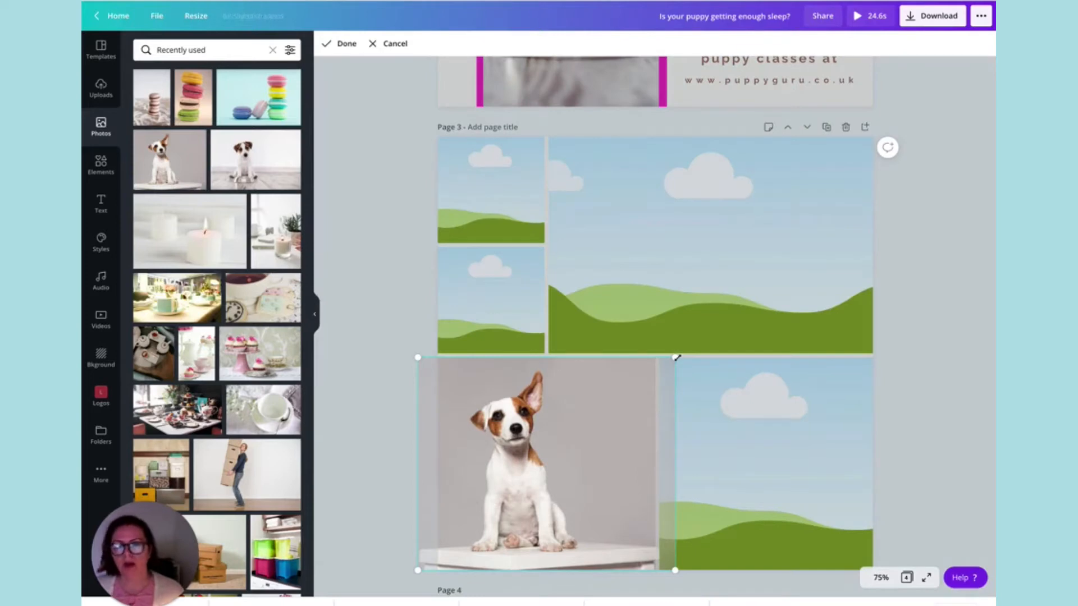
scroll(676, 358, up, 6)
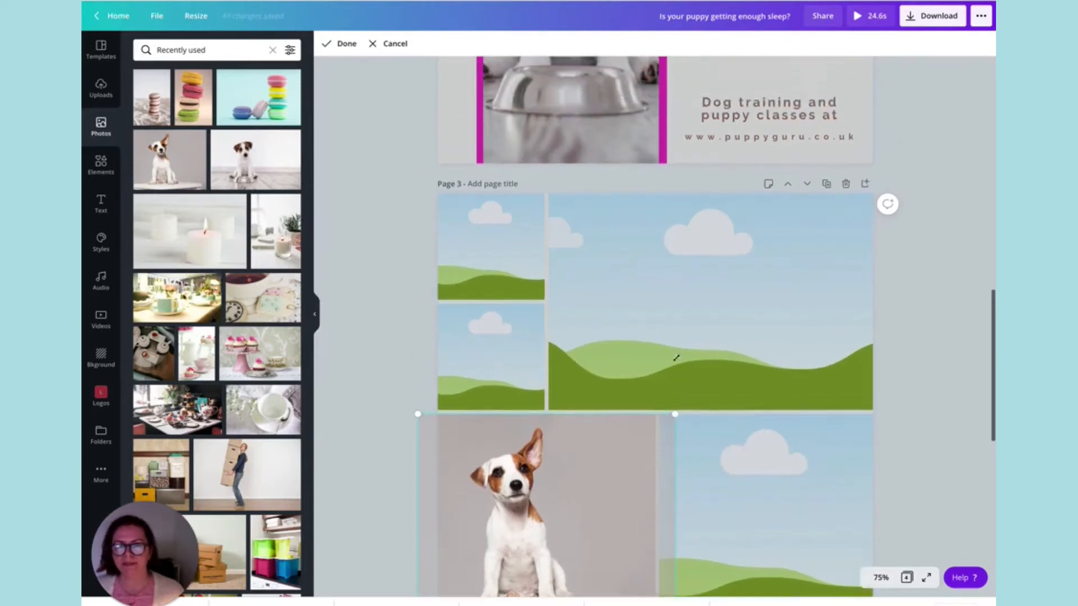
scroll(677, 361, down, 2)
scroll(677, 362, down, 5)
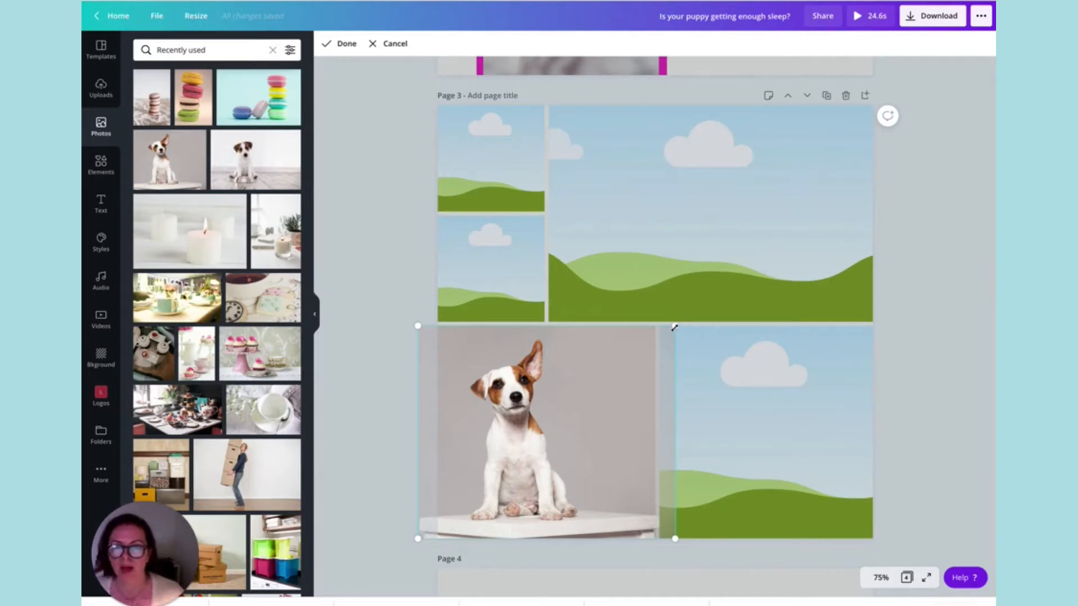
drag(674, 327, 992, 103)
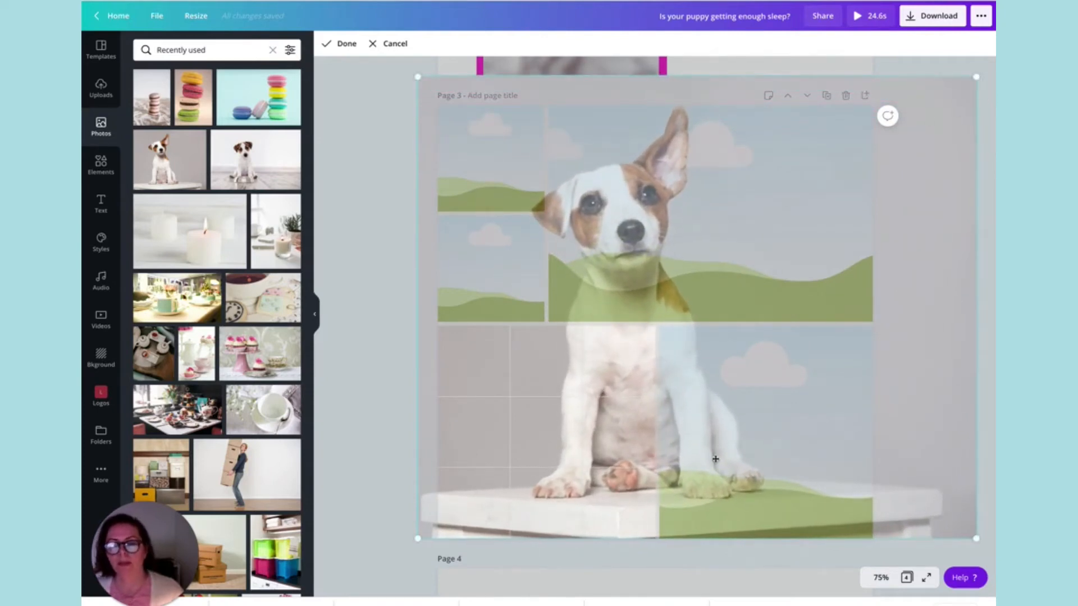
click(343, 44)
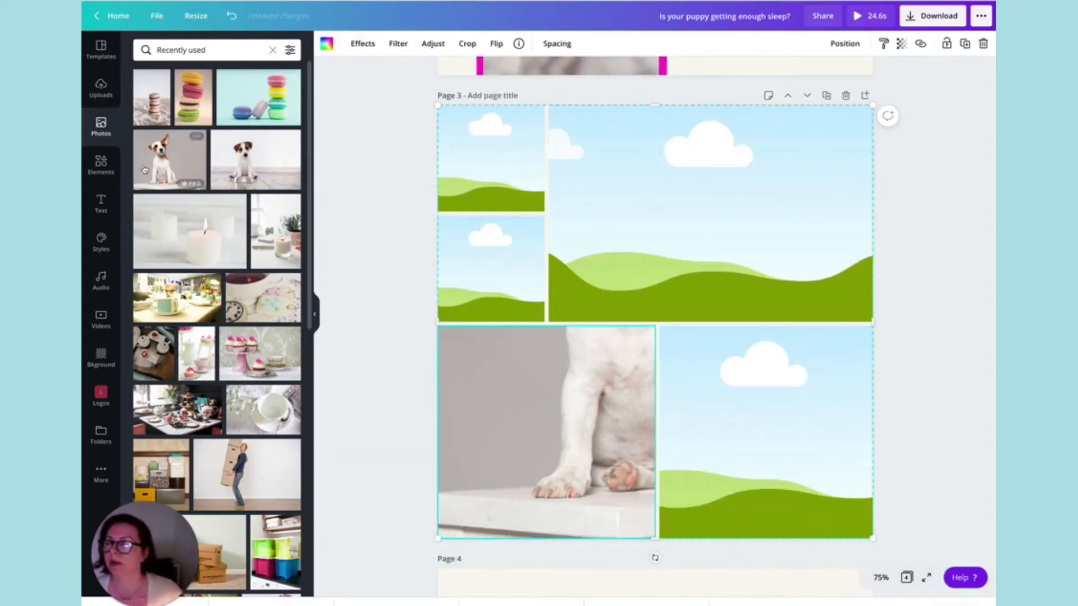
Fill the large upper-right grid cell on page 3 with the same grey-background puppy photo, enlarging and shifting it towards the body below.
drag(158, 164, 614, 201)
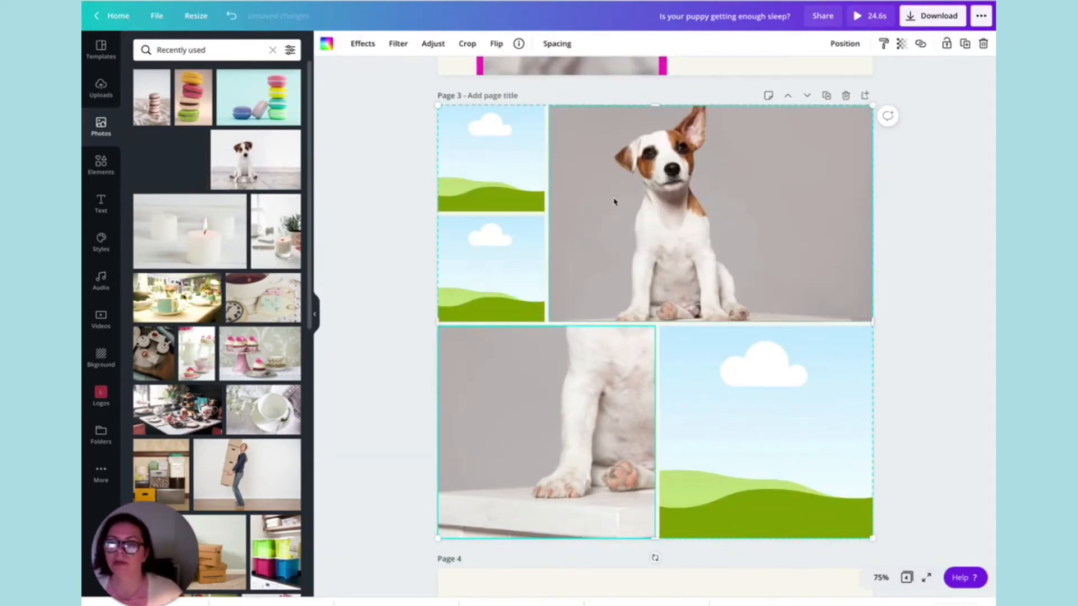
double_click(671, 216)
drag(548, 346, 421, 553)
drag(573, 414, 633, 434)
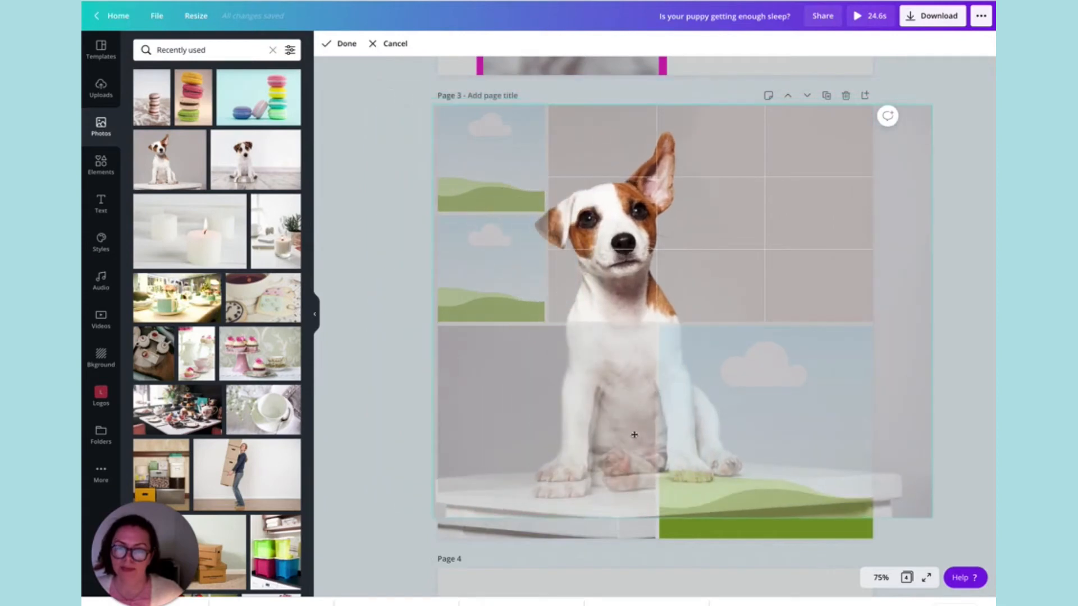
Fine-tune the scale and position of the upper-right cell's photo so that the puppy's head and chest line up with the legs below.
drag(434, 516, 421, 538)
drag(560, 434, 576, 435)
drag(431, 527, 422, 535)
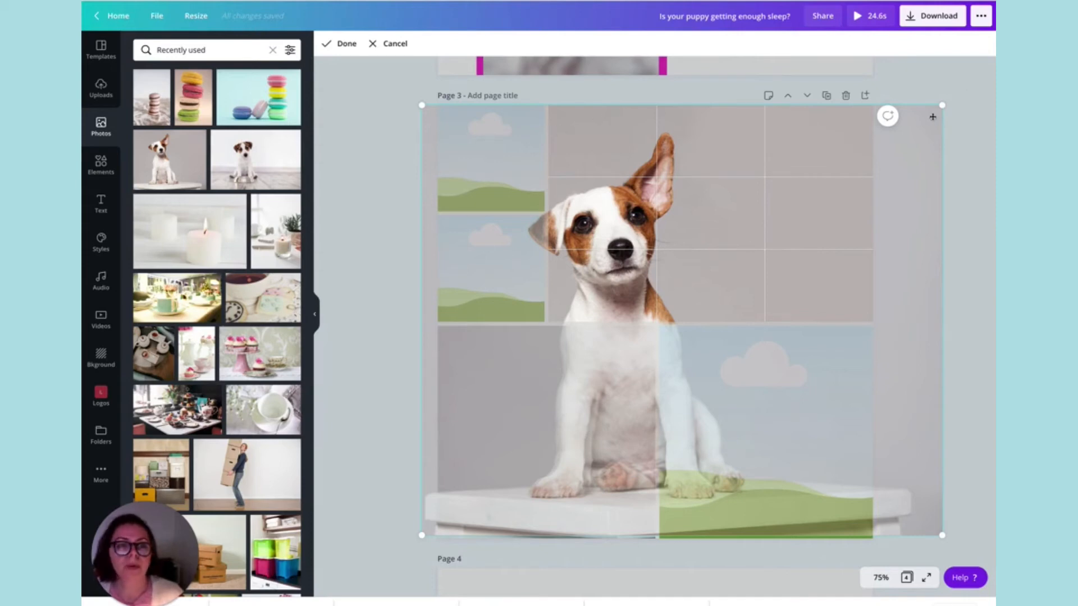
drag(943, 103, 968, 80)
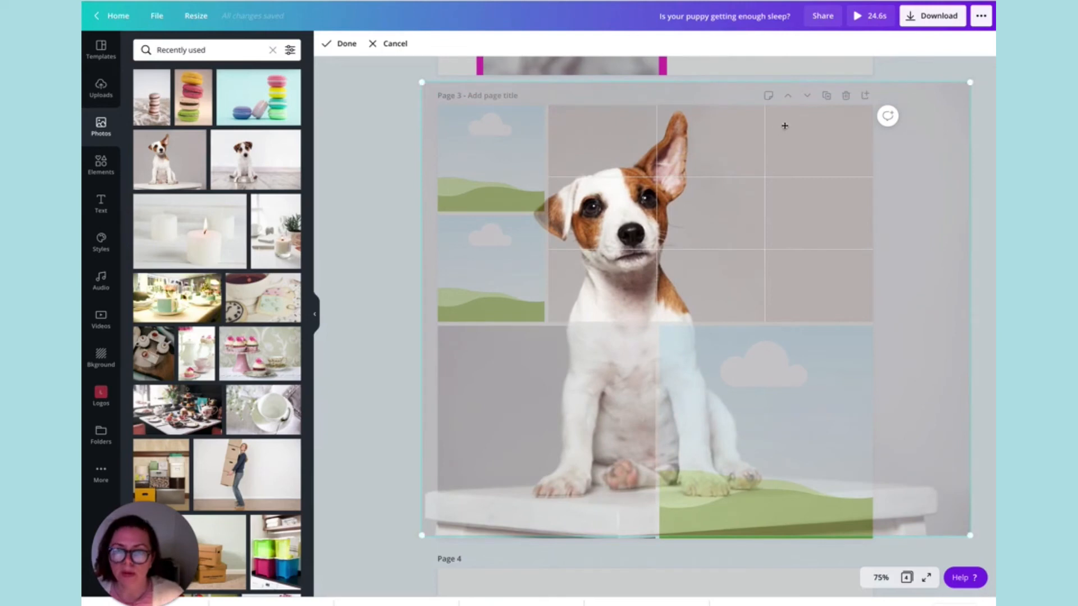
click(340, 43)
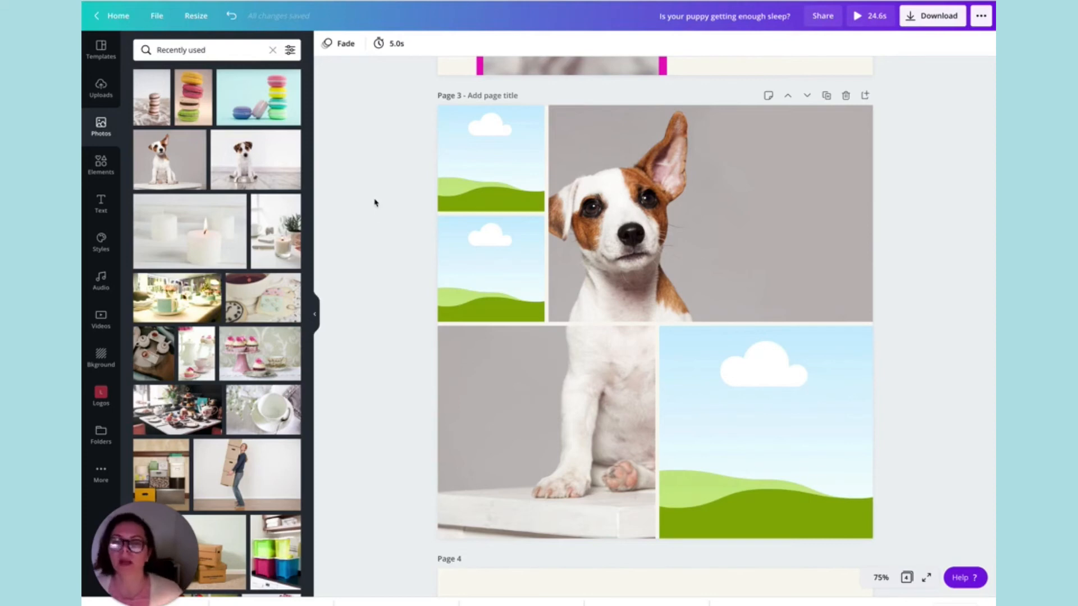
Copy the heading "Is your puppy eating enough?" from page 2 into the lower-right area of page 3.
scroll(374, 202, up, 3)
click(488, 318)
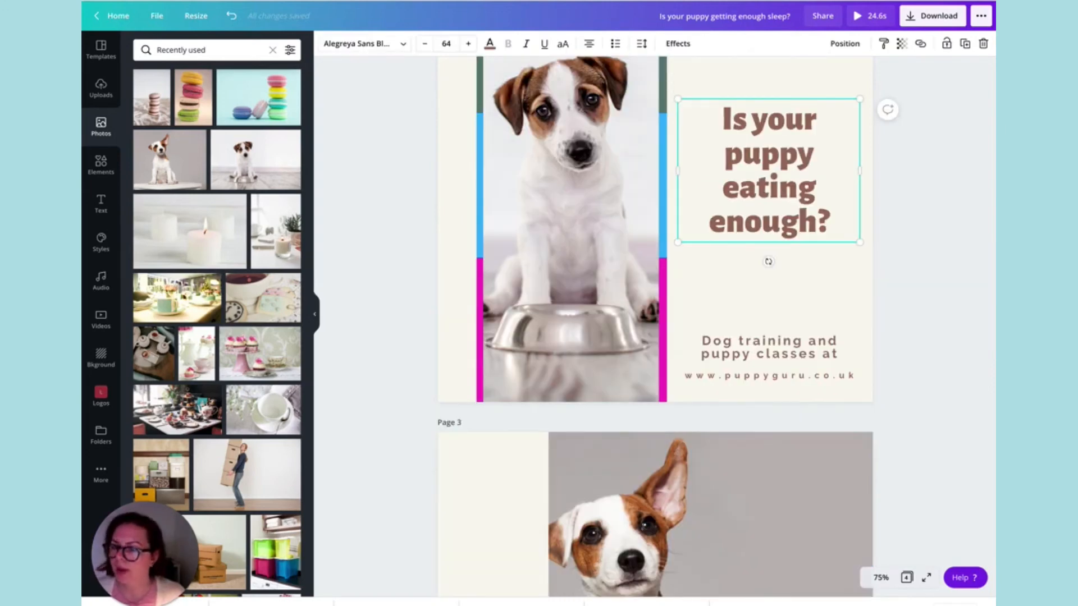
click(965, 44)
drag(785, 164, 769, 543)
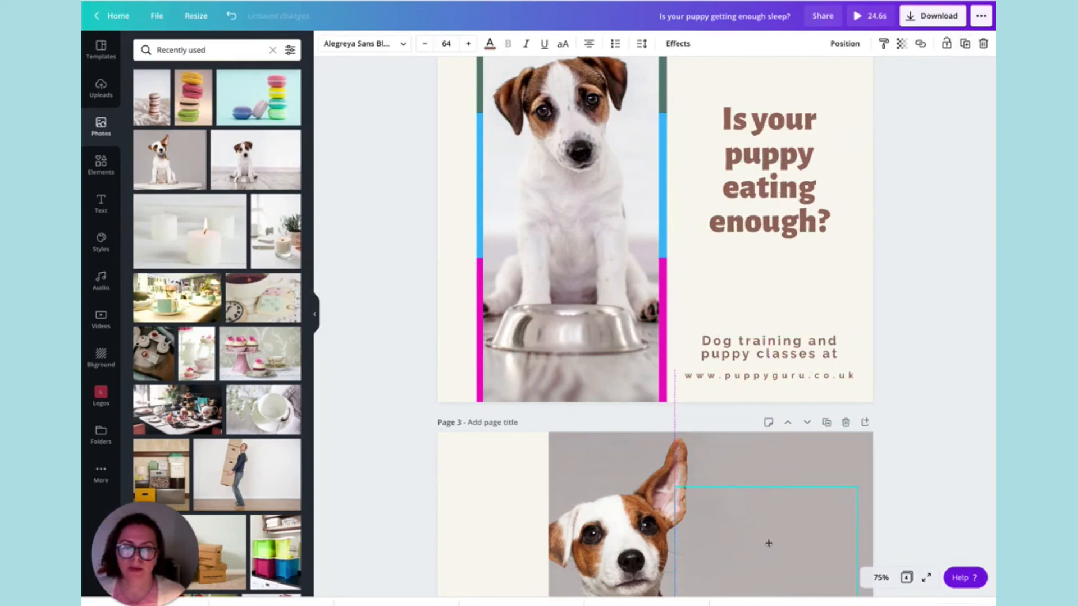
scroll(766, 522, down, 4)
drag(770, 317, 778, 510)
Copy the "Dog training and puppy classes at" line and the website address from page 2 onto the lower part of page 3.
click(780, 112)
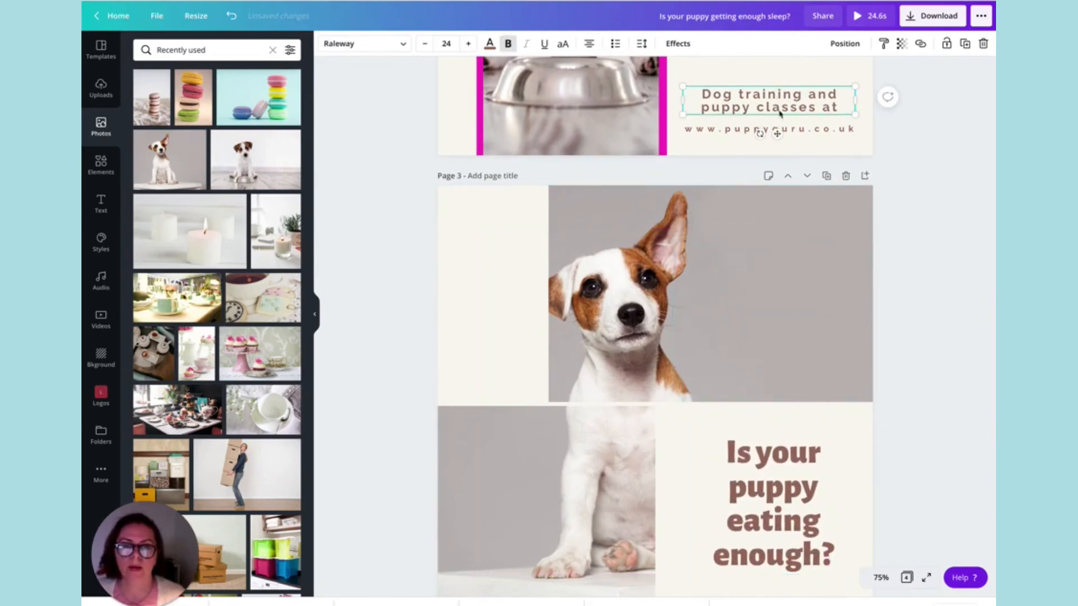
click(964, 44)
drag(764, 111, 711, 543)
scroll(718, 494, down, 3)
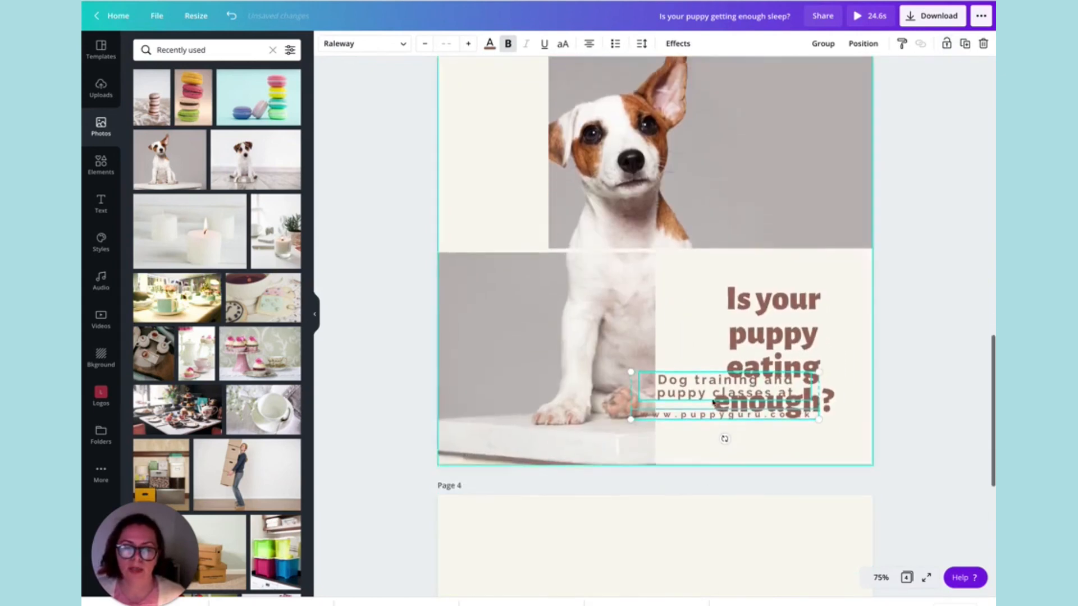
Move the page 3 heading up slightly and shift the tagline and website address to sit beneath it, clear of the photo.
drag(735, 396, 732, 375)
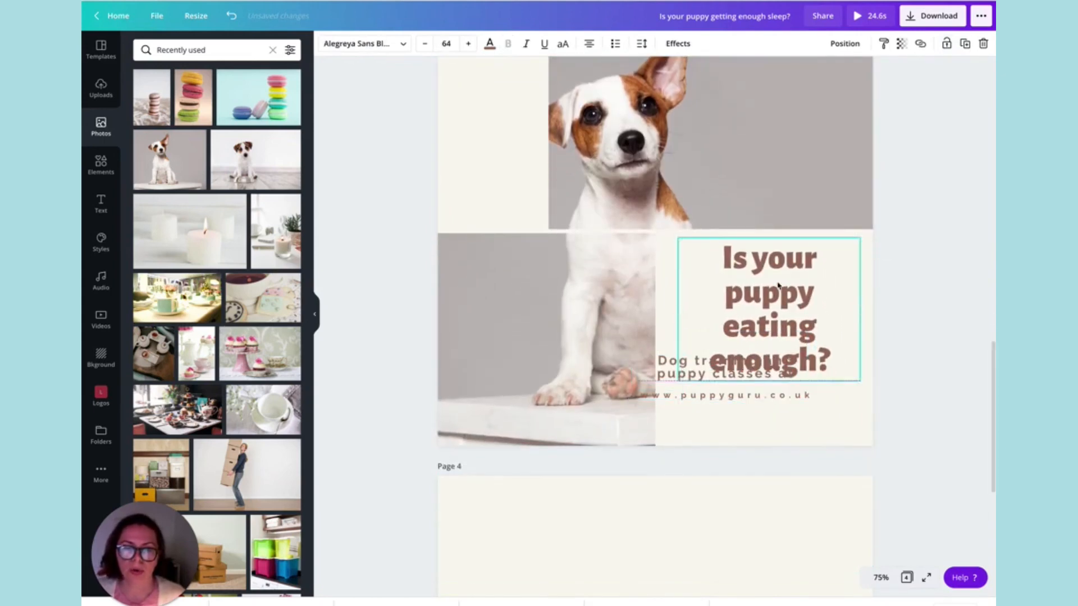
click(727, 395)
shift+click(676, 371)
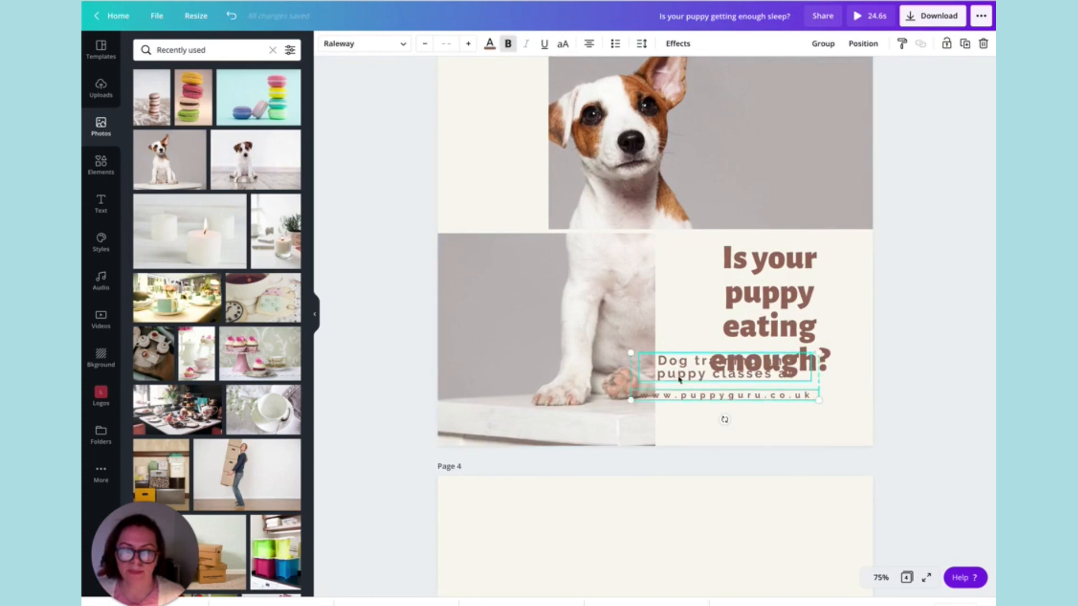
drag(676, 371, 712, 403)
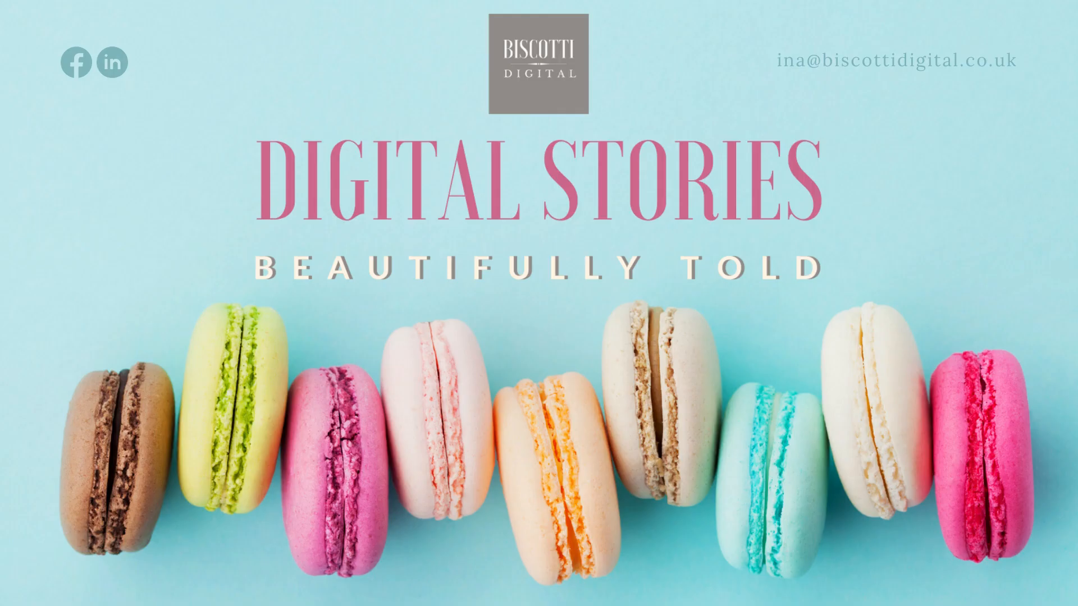